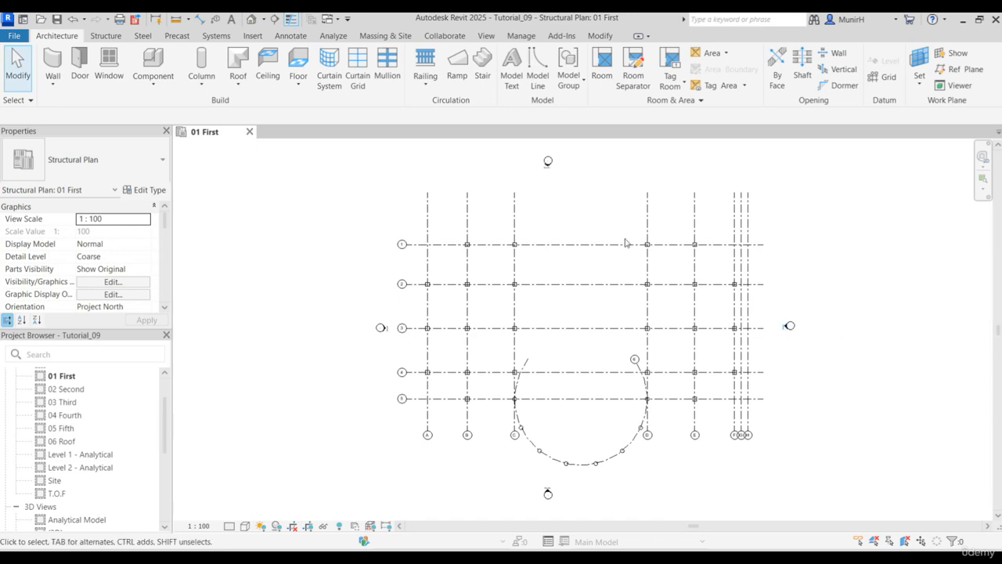
- Start the structural Beam tool with the M_Concrete-Rectangular Beam 300 x 600mm type, leaving structural usage on Automatic
left_click(112, 36)
left_click(50, 63)
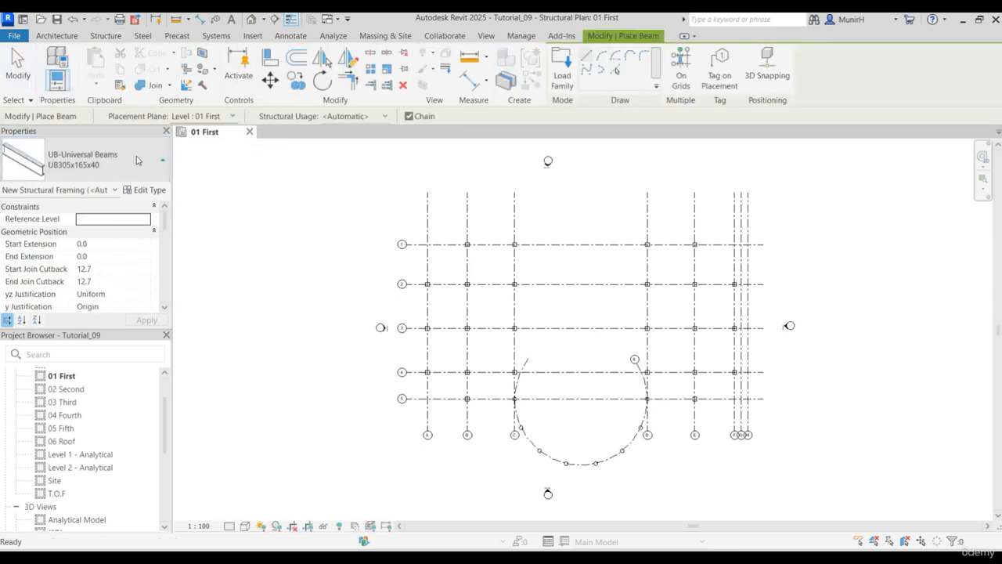
left_click(135, 161)
mouse_move(64, 234)
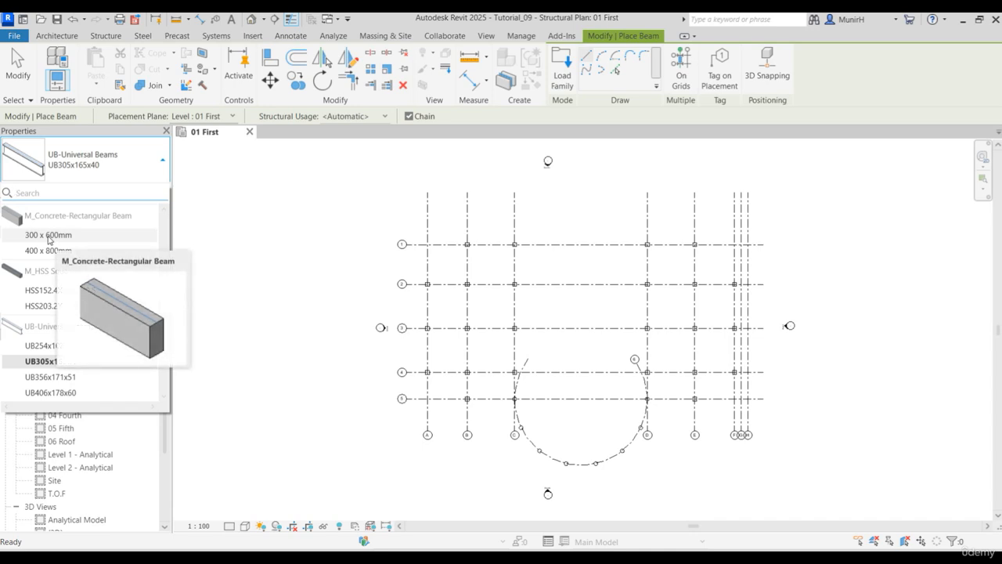
left_click(48, 235)
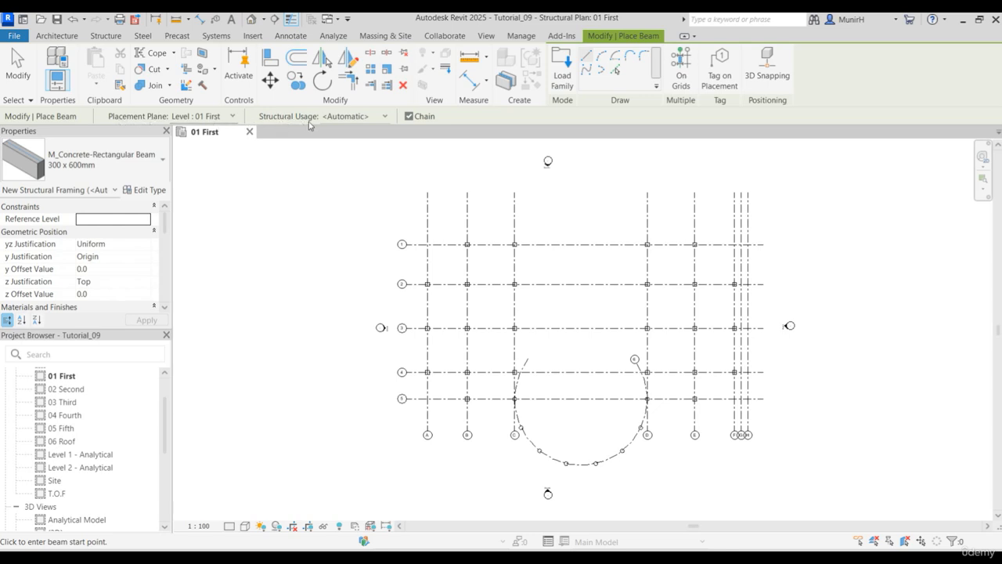
left_click(386, 117)
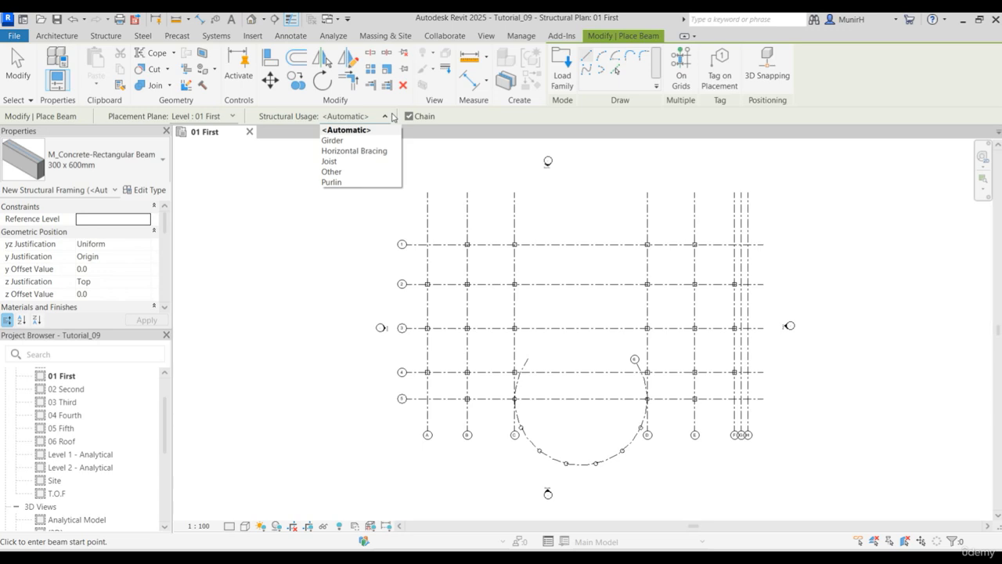
left_click(449, 121)
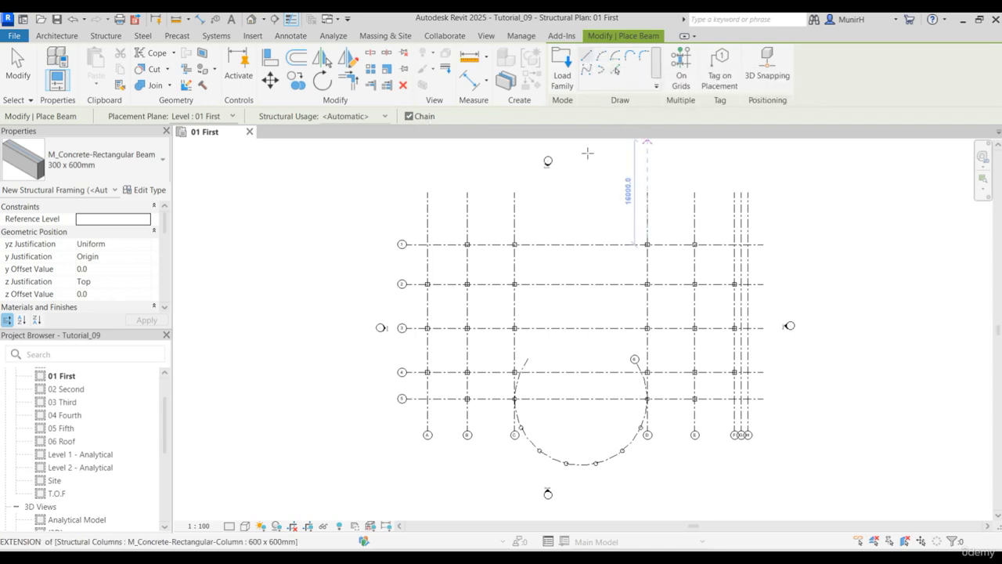
- Place two separate straight beams along grid 1, one between grids B and C and one between grids D and E
scroll(462, 251, "up", 1)
left_click(468, 242)
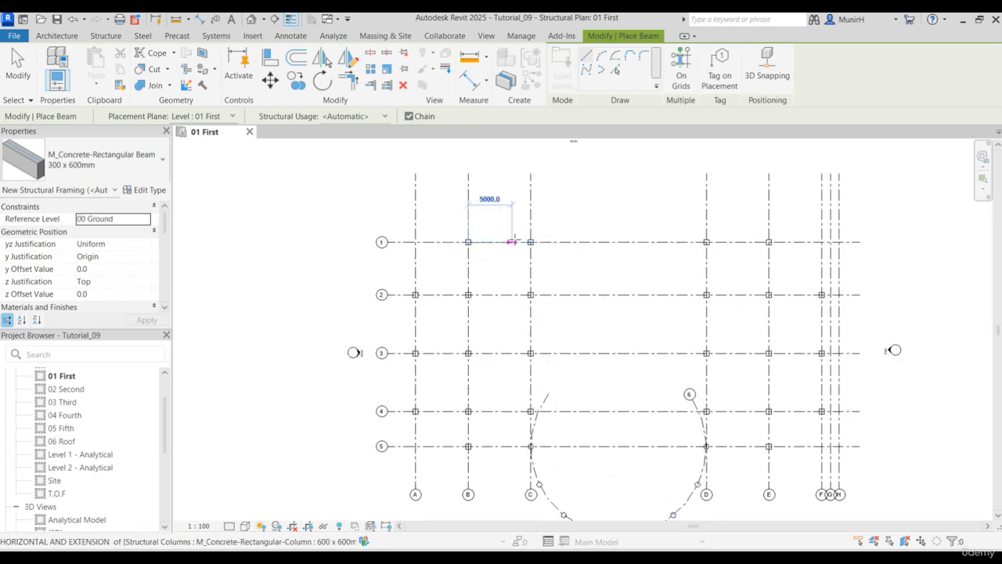
left_click(531, 242)
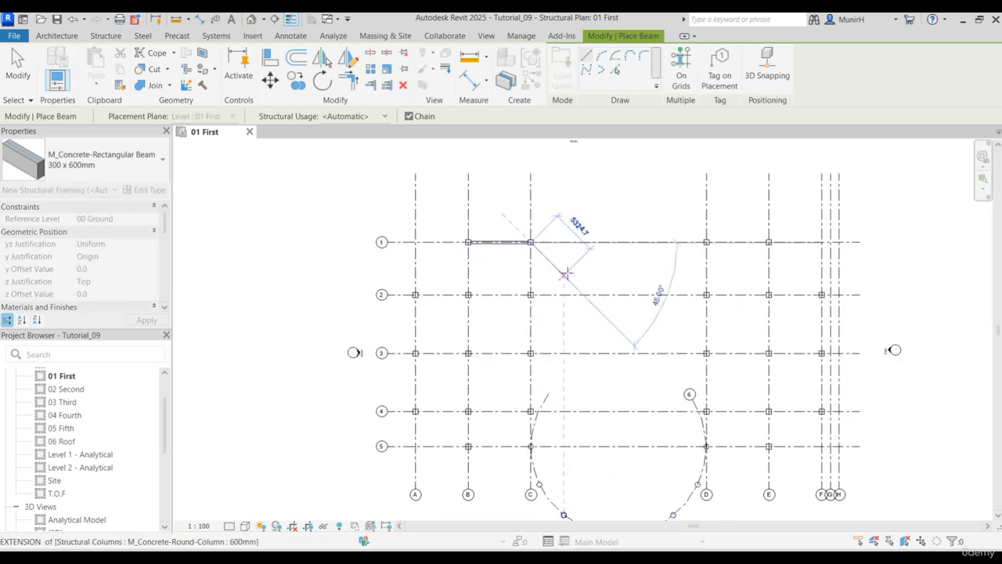
key("Escape")
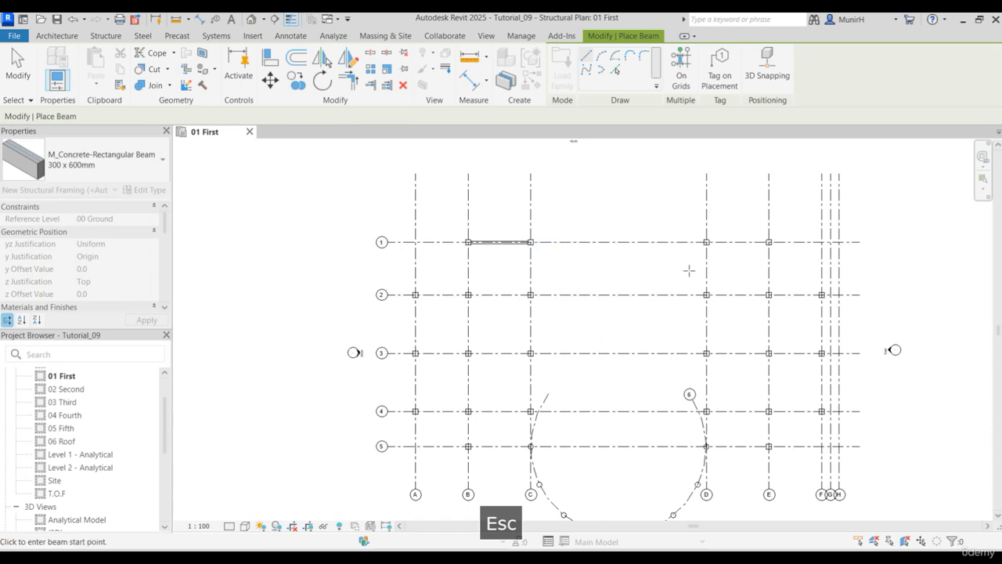
left_click(707, 242)
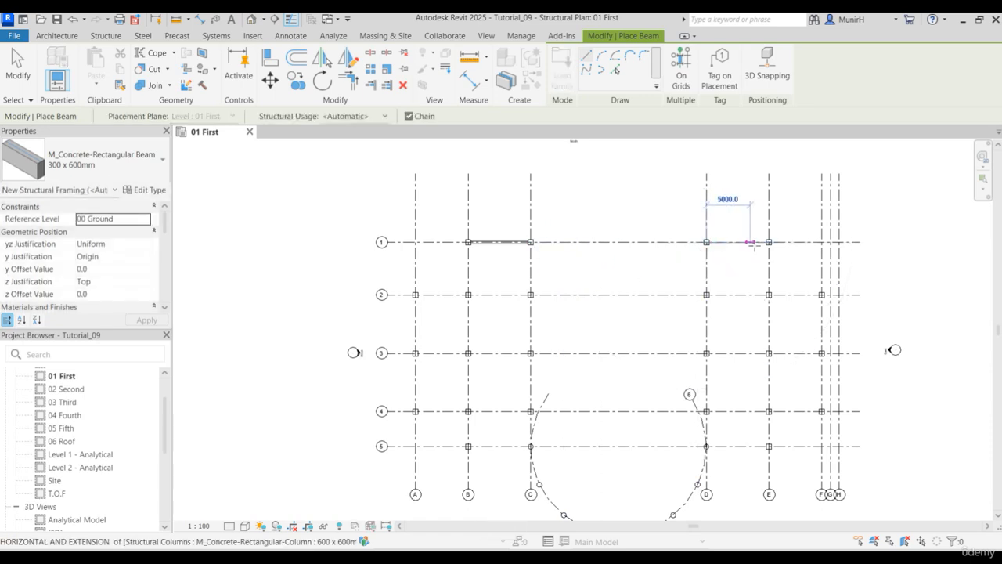
left_click(769, 241)
key("Escape")
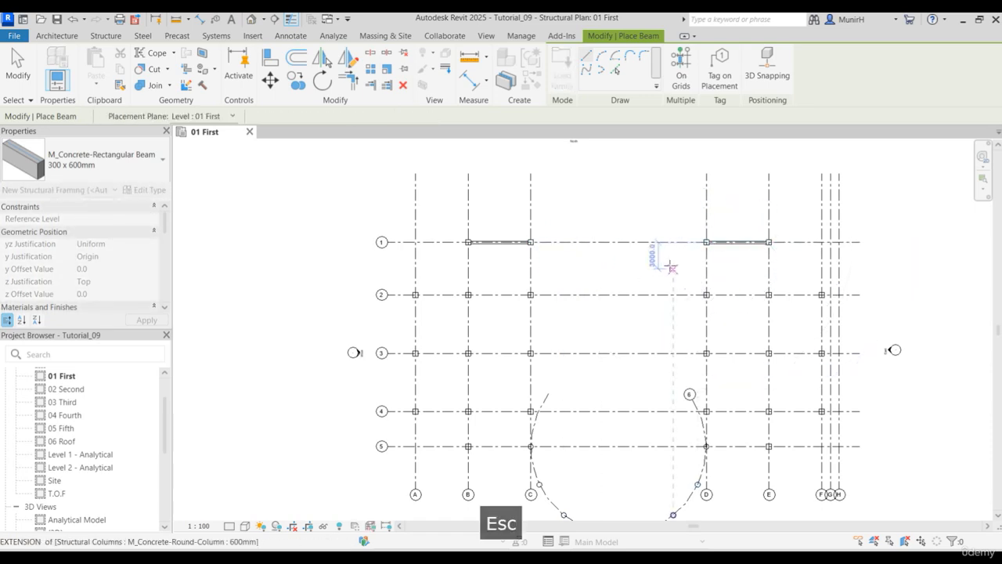
- Use the On Grids option to select vertical grid lines A, B, C, D, E and F for beam placement
scroll(630, 287, "down", 3)
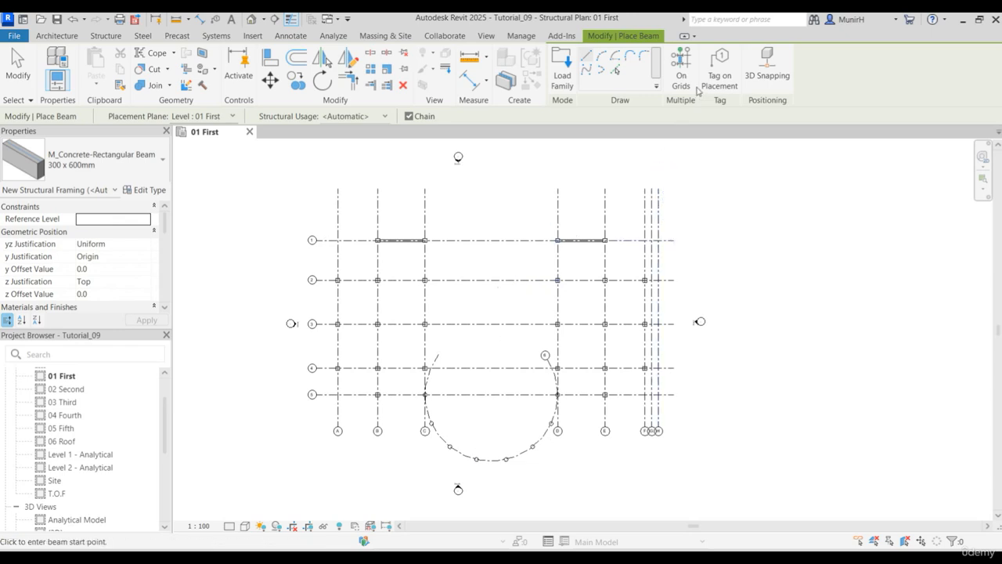
left_click(681, 67)
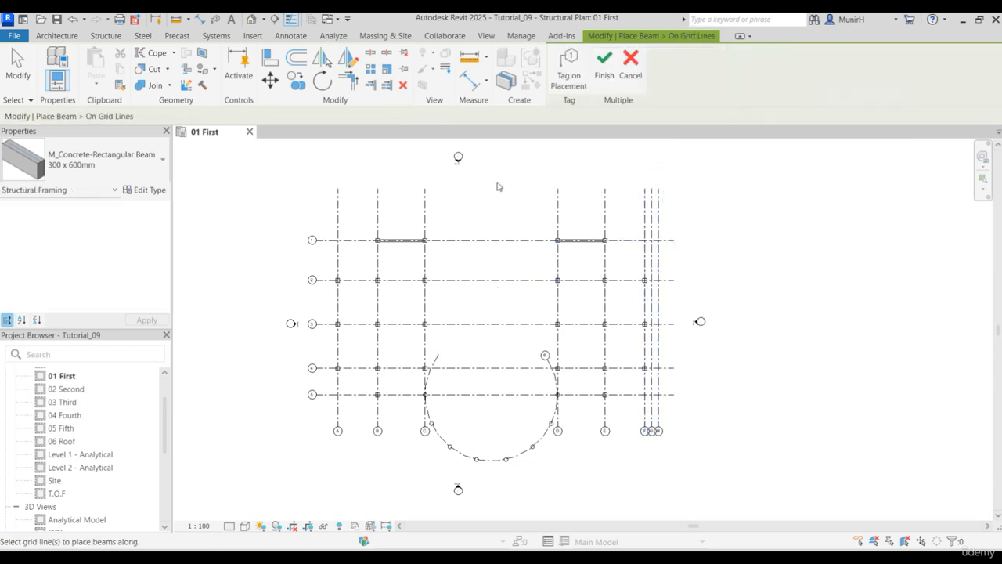
left_click(339, 205)
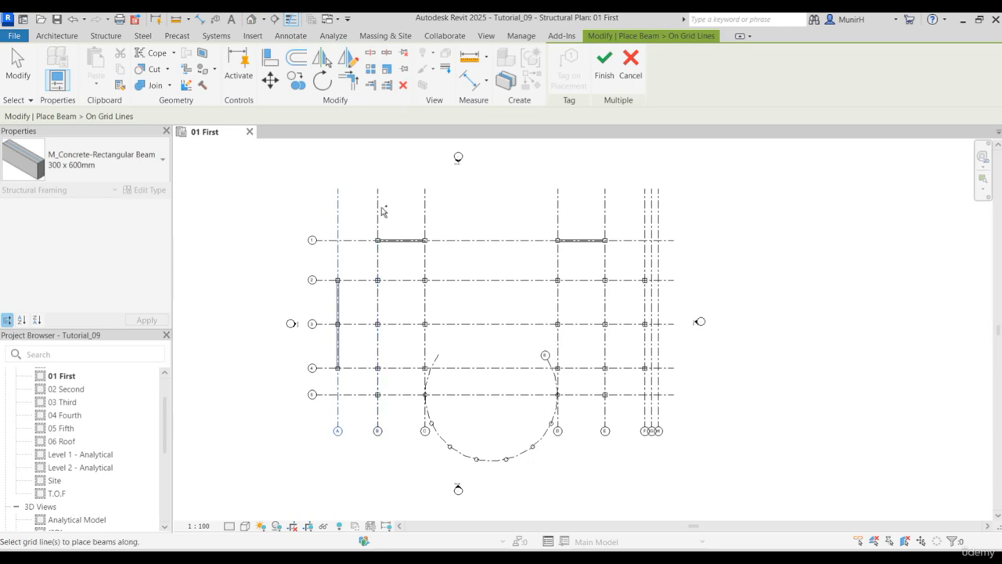
left_click(378, 210, "ctrl")
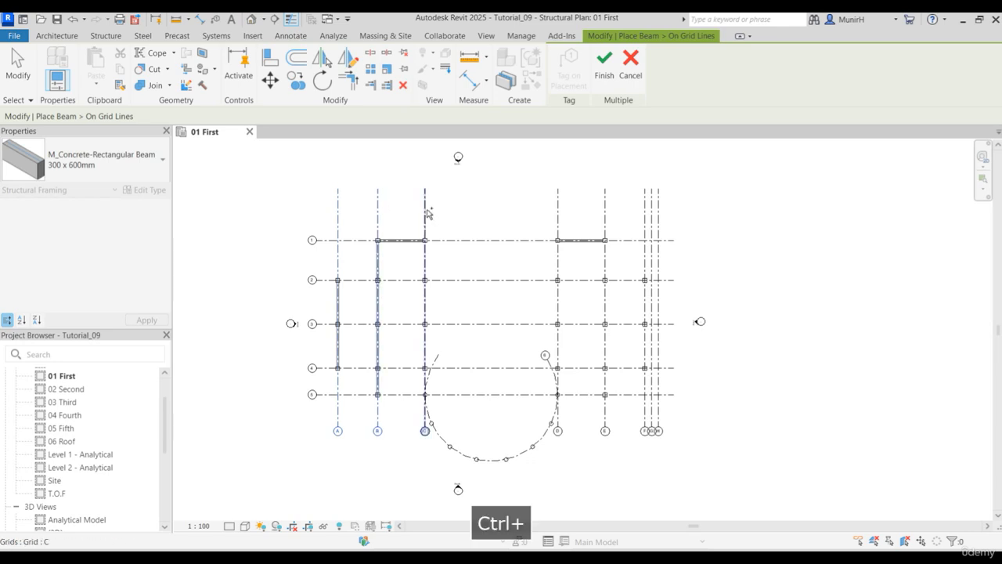
left_click(427, 216, "ctrl")
left_click(561, 215, "ctrl")
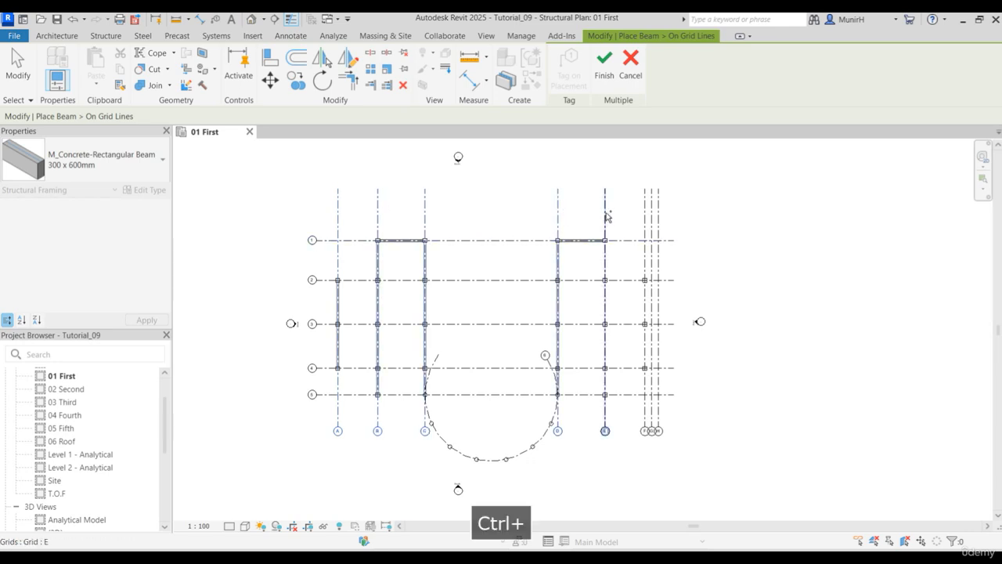
left_click(608, 213, "ctrl")
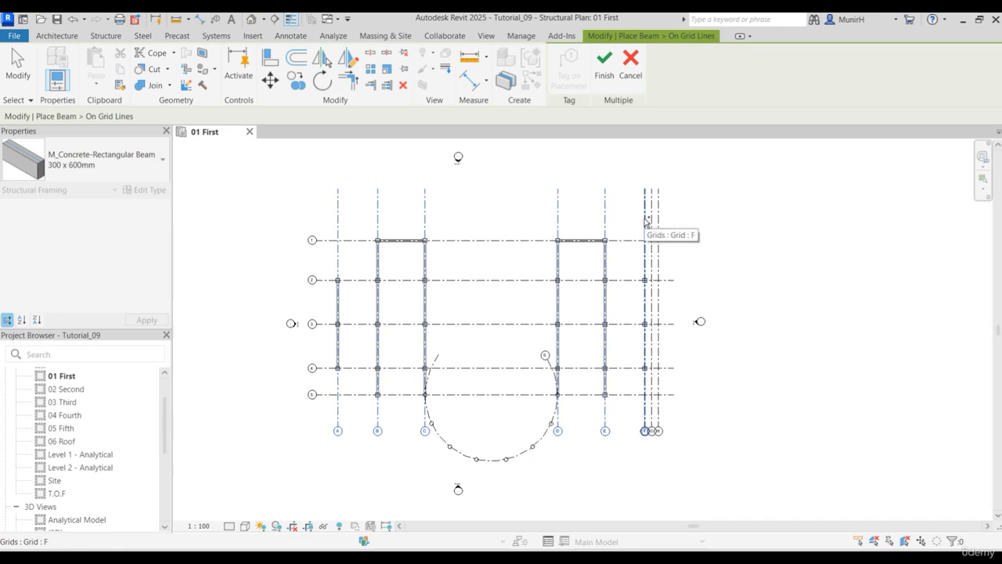
left_click(646, 223, "ctrl")
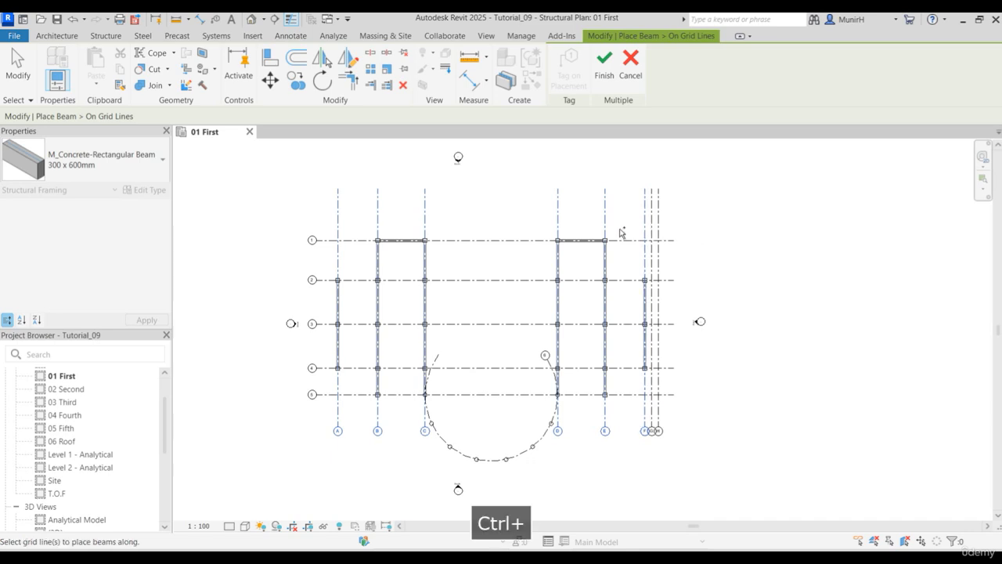
- Add horizontal grid lines 2, 3, 4 and 5 to the selection and finish placing the beams on grids
left_click(365, 281, "ctrl")
left_click(352, 325, "ctrl")
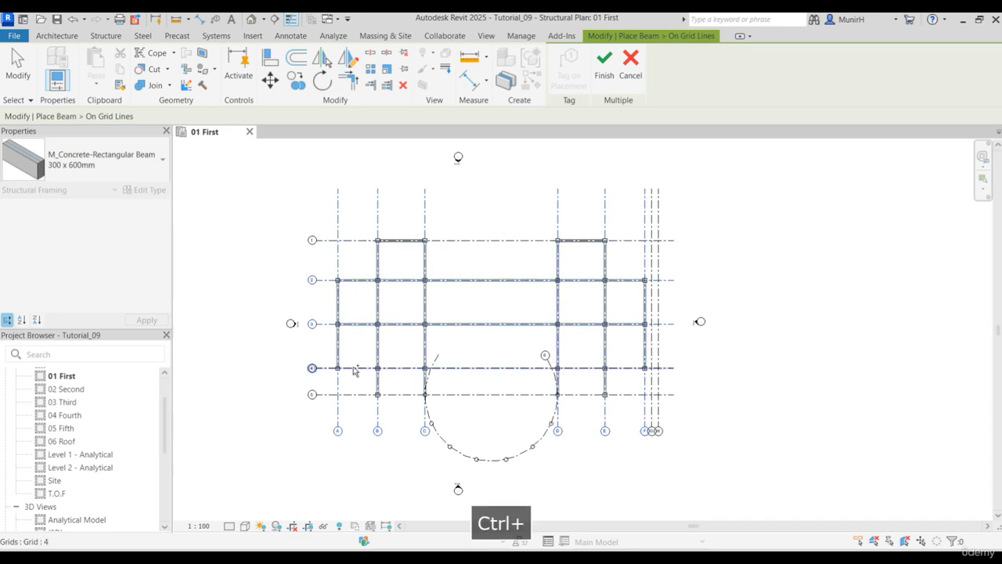
left_click(352, 368, "ctrl")
left_click(401, 397, "ctrl")
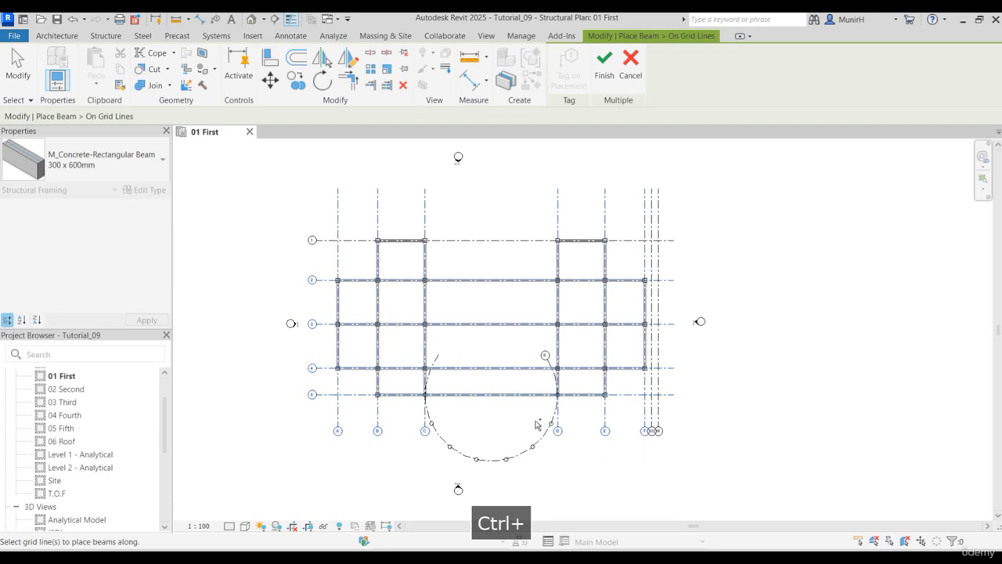
left_click(604, 69)
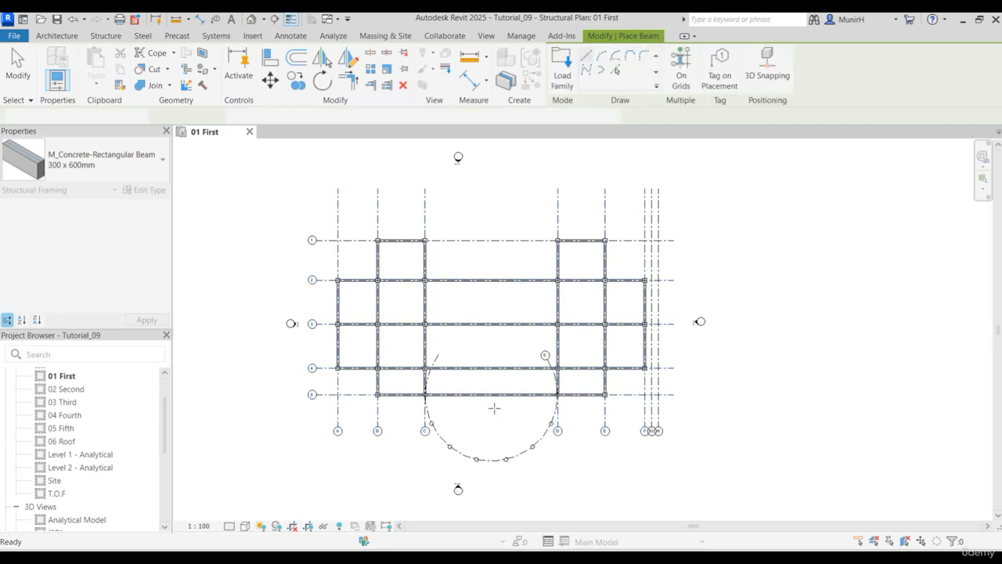
- Draw a start-end-radius arc beam along curved grid 6 from the column at C-5 to the adjacent round column, with a 10000 radius
scroll(470, 415, "up", 1)
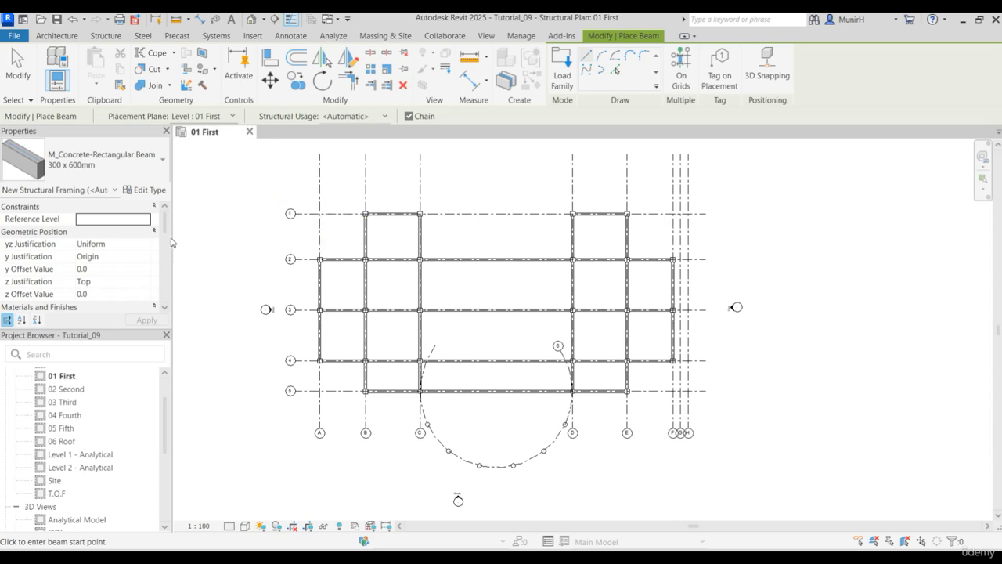
scroll(438, 395, "up", 4)
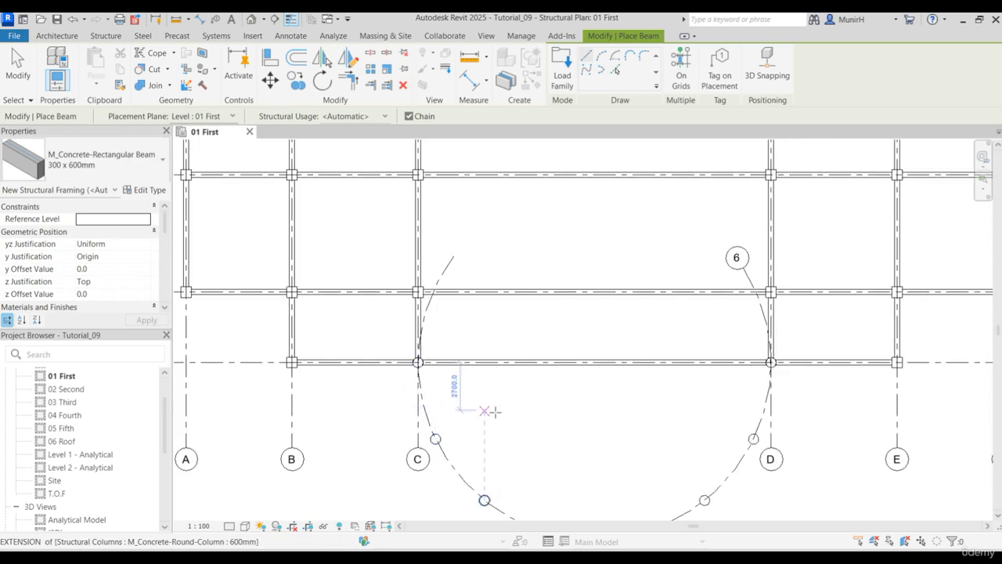
left_click(601, 56)
scroll(315, 273, "up", 4)
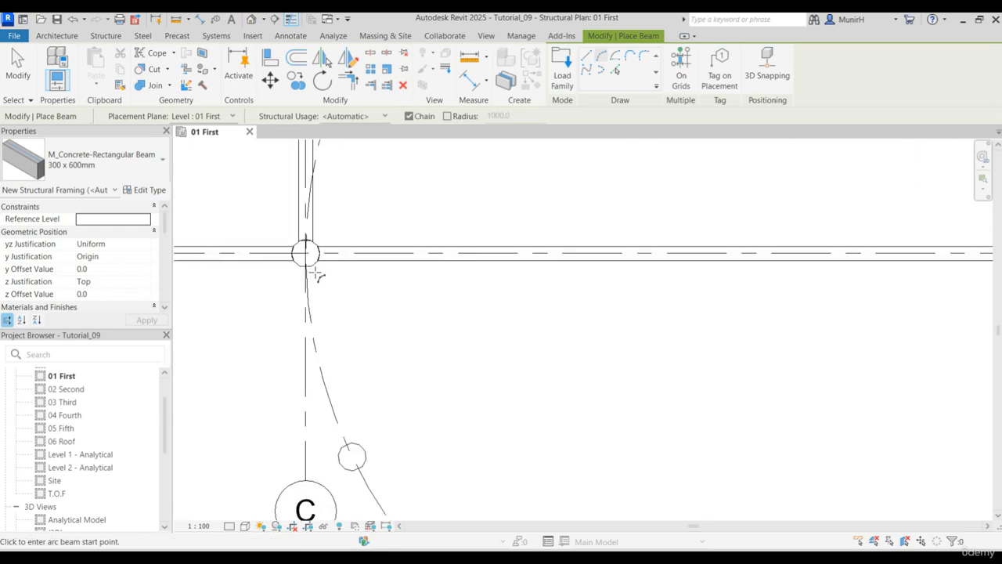
middle_click_drag(364, 313, 320, 242)
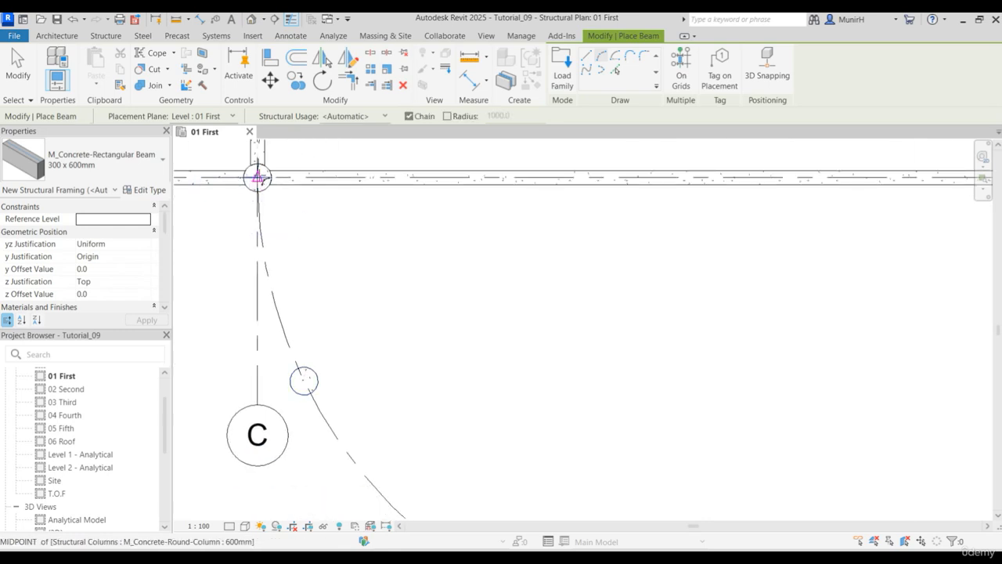
left_click(257, 177)
left_click(304, 380)
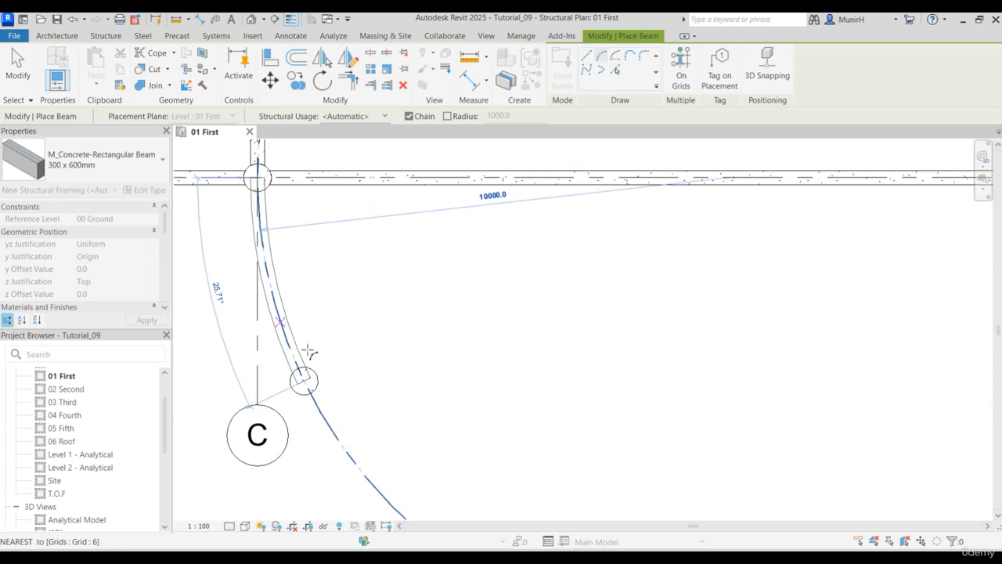
left_click(281, 322)
- Continue the chain with three arc beams along curved grid 6, linking the next three round columns around the bottom of the arc
middle_click_drag(416, 402, 311, 213)
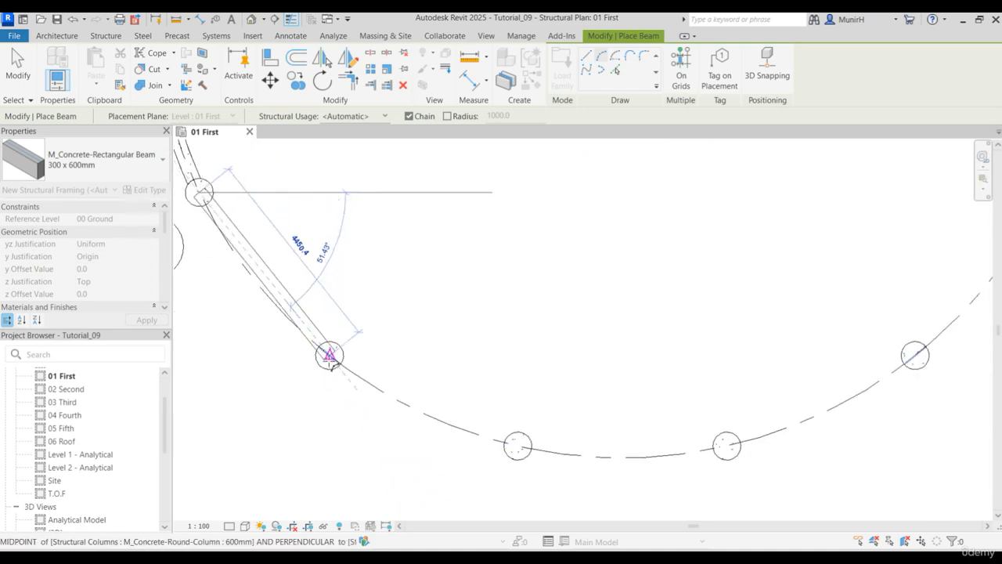
left_click(330, 356)
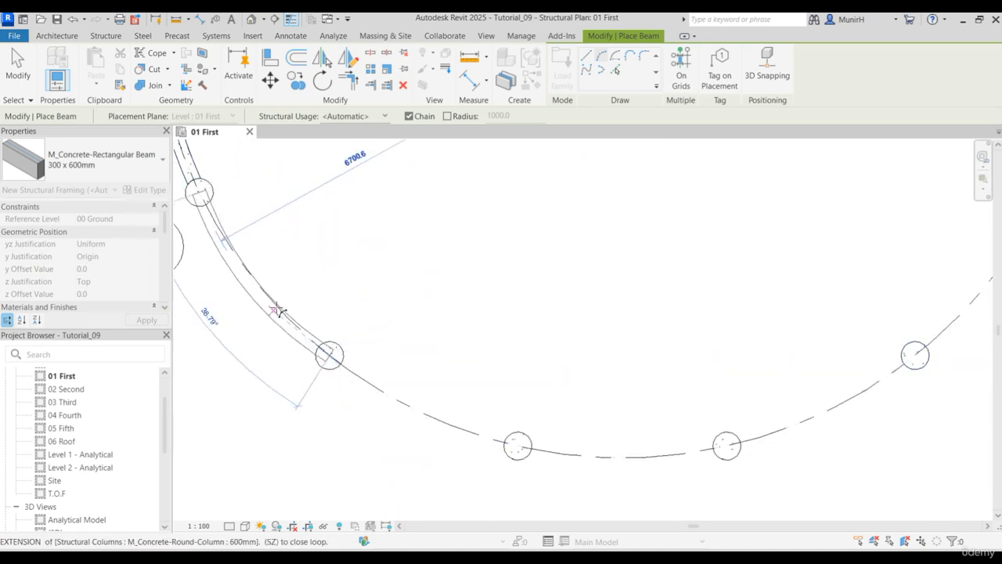
left_click(278, 310)
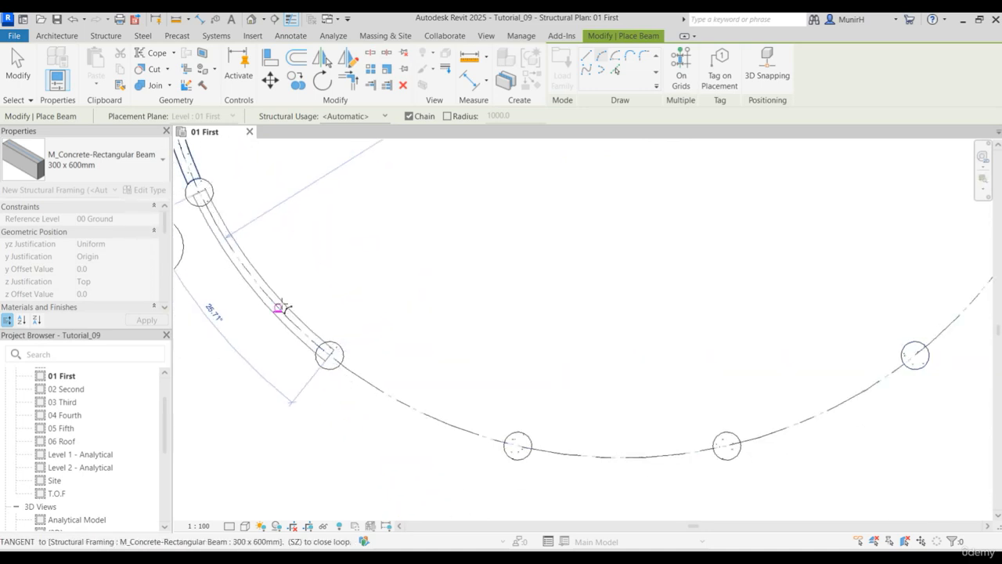
left_click(518, 446)
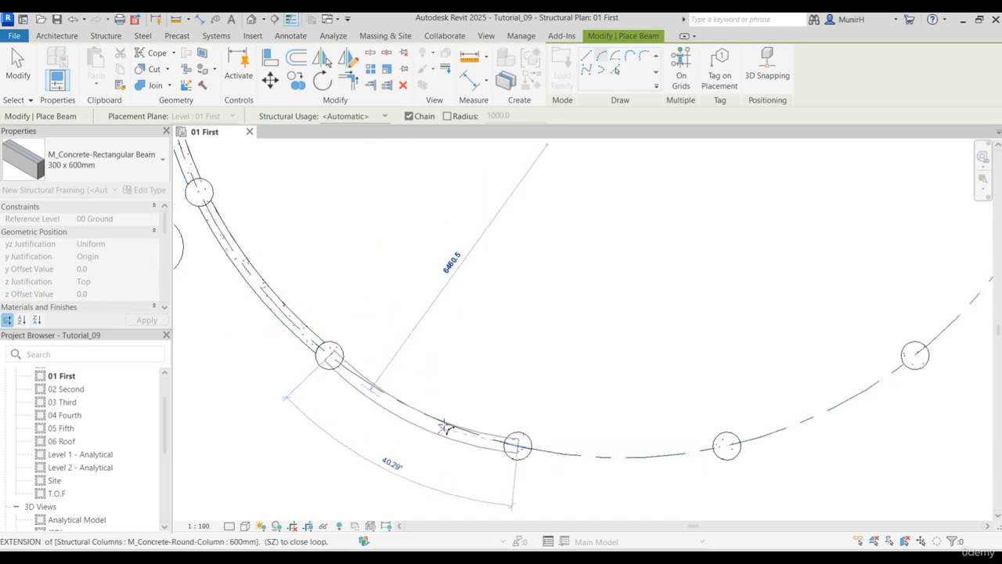
left_click(444, 427)
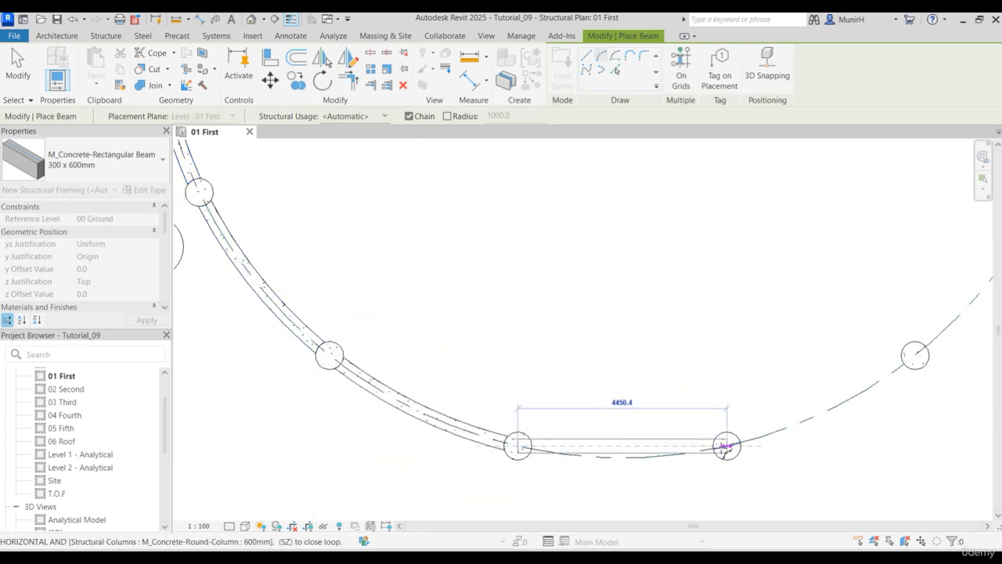
left_click(726, 446)
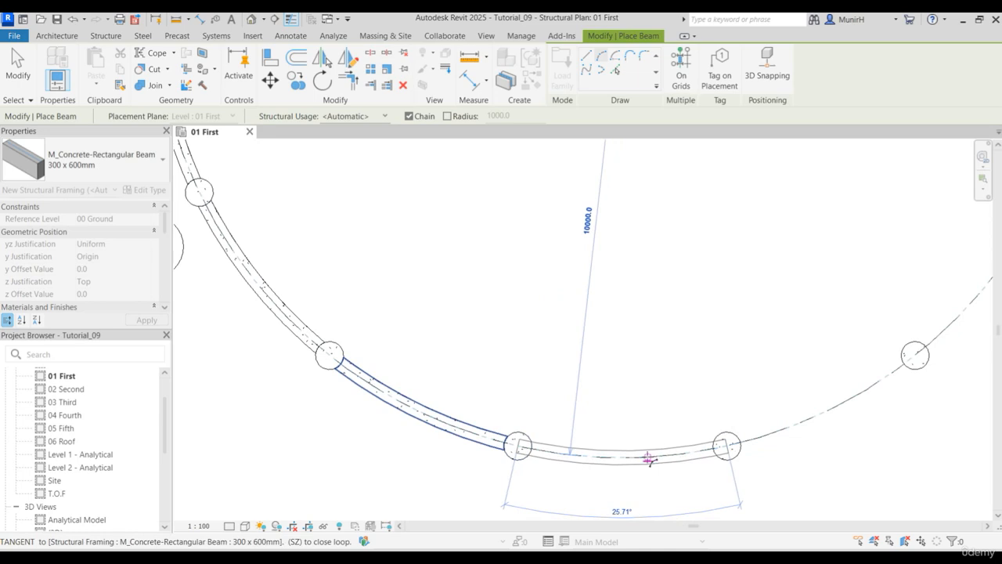
left_click(648, 458)
- Complete the arc beam chain along curved grid 6 through the remaining round columns up to the column at D-5
middle_click_drag(760, 446, 467, 462)
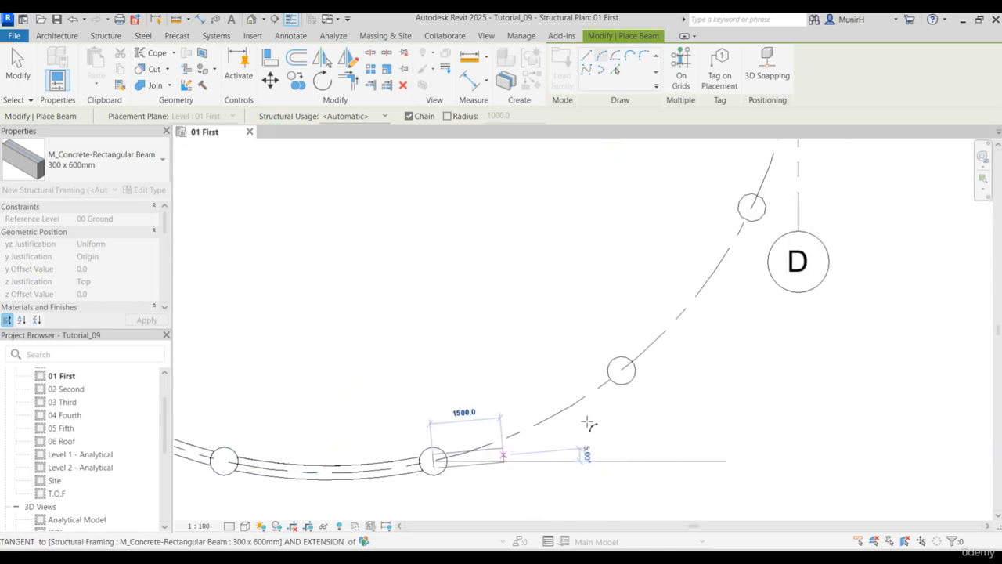
left_click(620, 370)
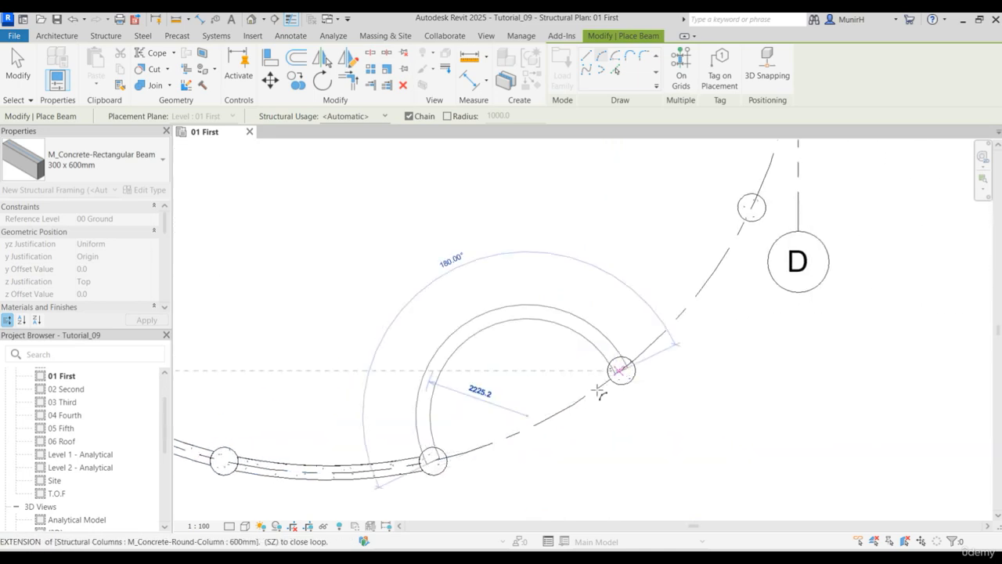
left_click(569, 407)
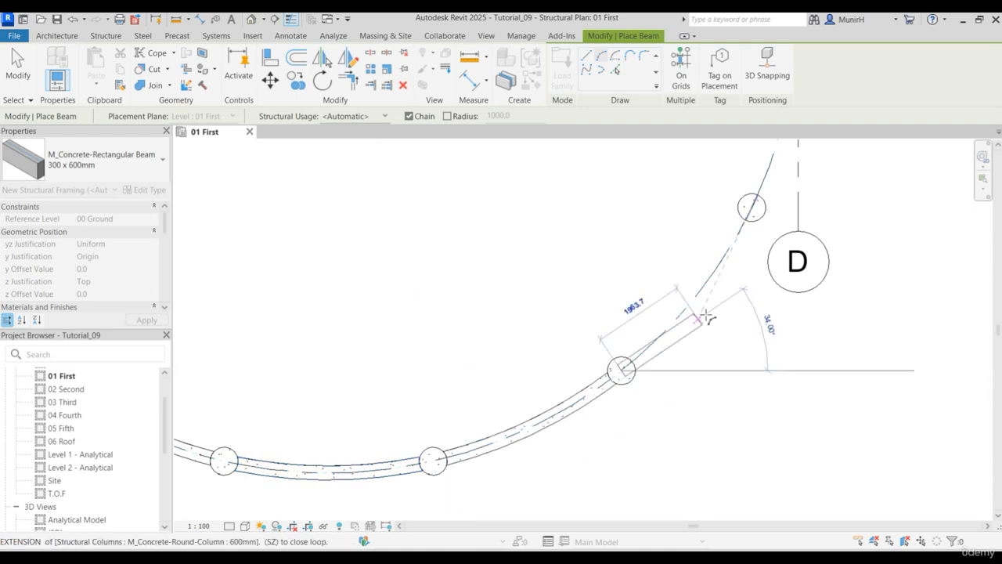
middle_click_drag(707, 316, 592, 502)
left_click(640, 374)
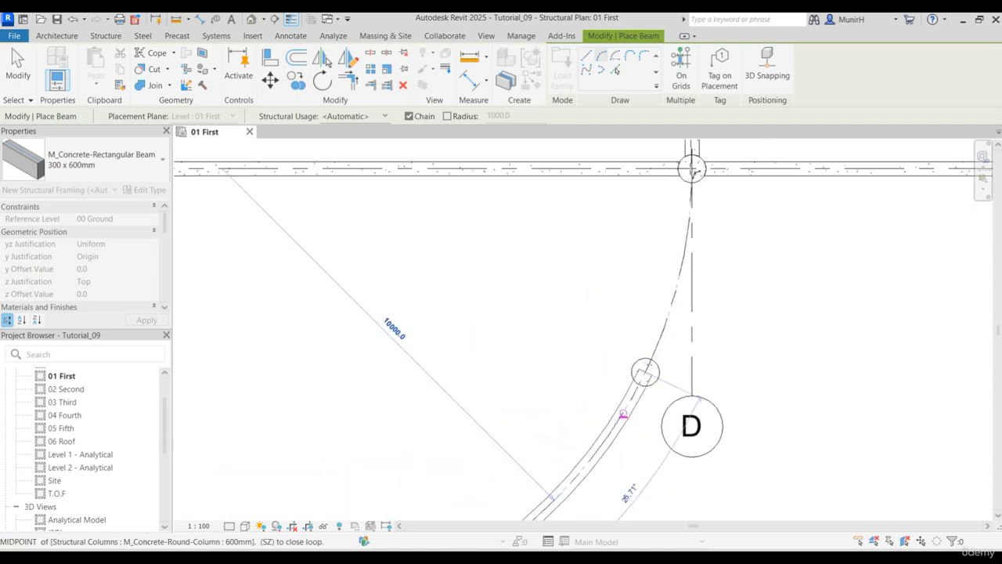
left_click(682, 252)
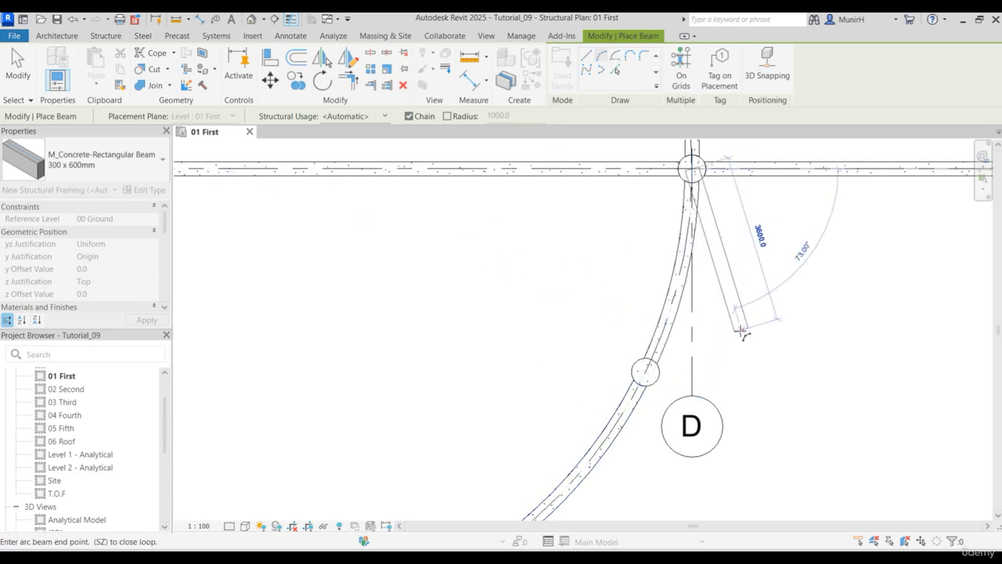
key("Escape")
key("Escape")
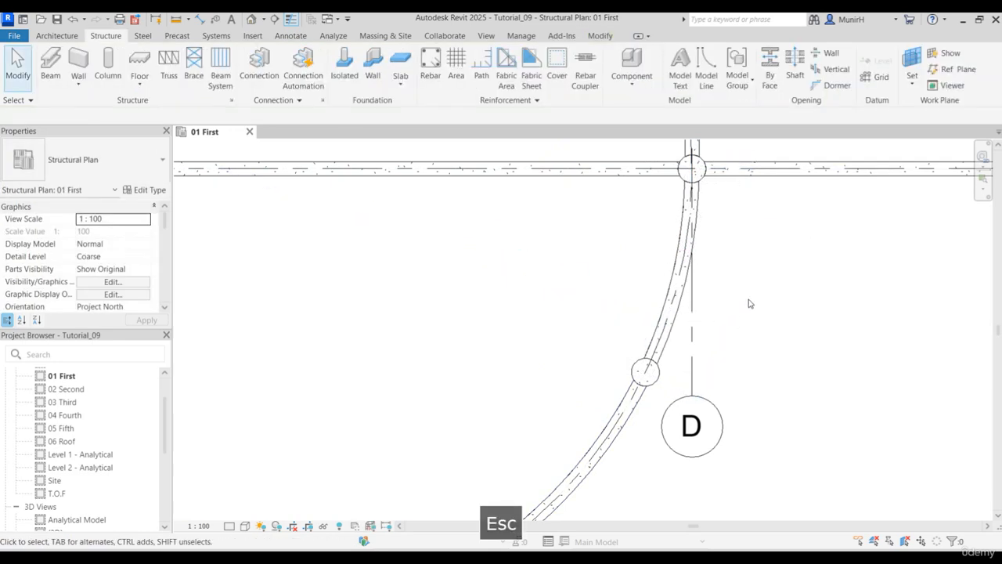
- Inspect the placed first-floor beams in the default 3D view and return to the 01 First plan
scroll(748, 307, "down", 4)
scroll(742, 314, "down", 2)
middle_click_drag(746, 312, 686, 436)
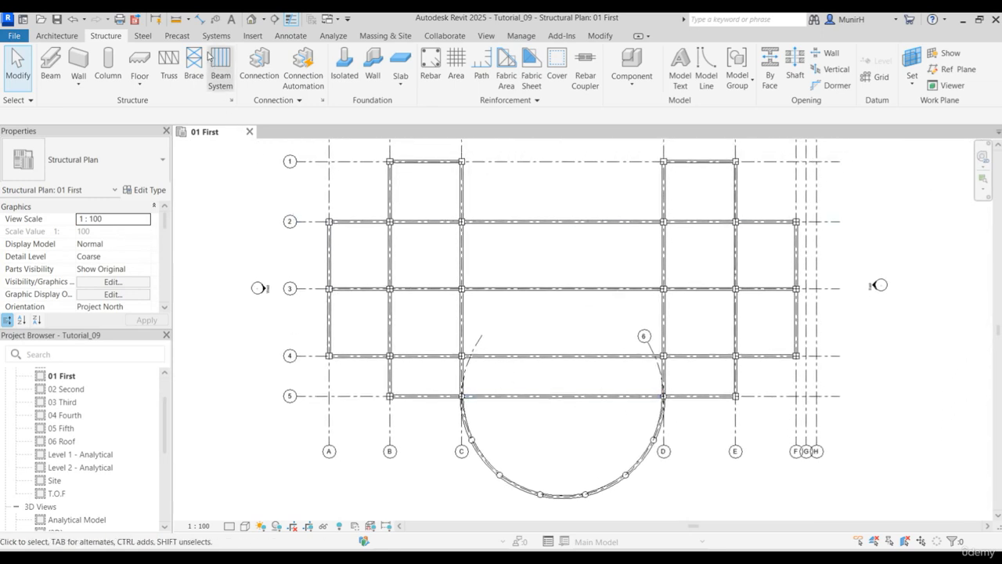
left_click(251, 19)
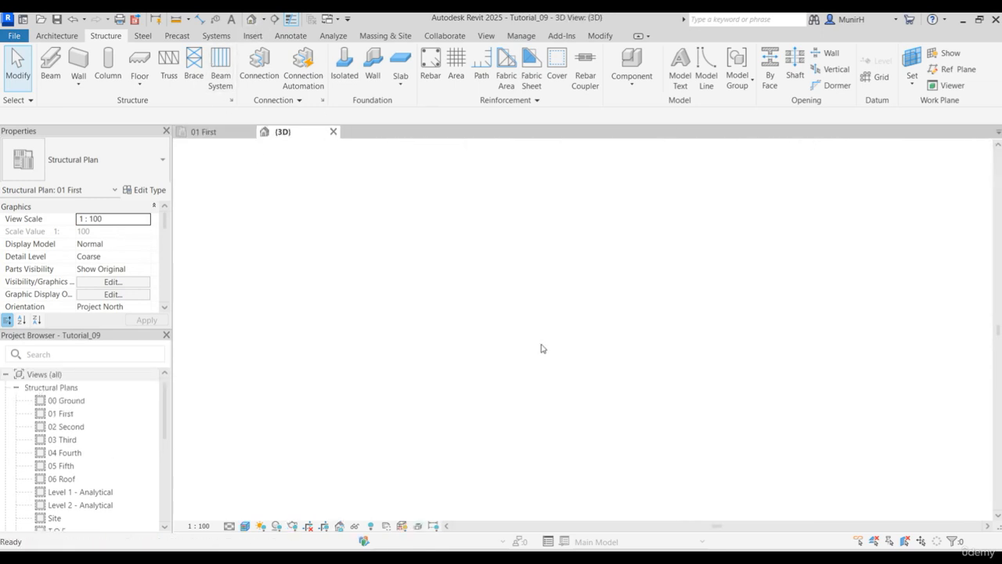
scroll(683, 406, "up", 3)
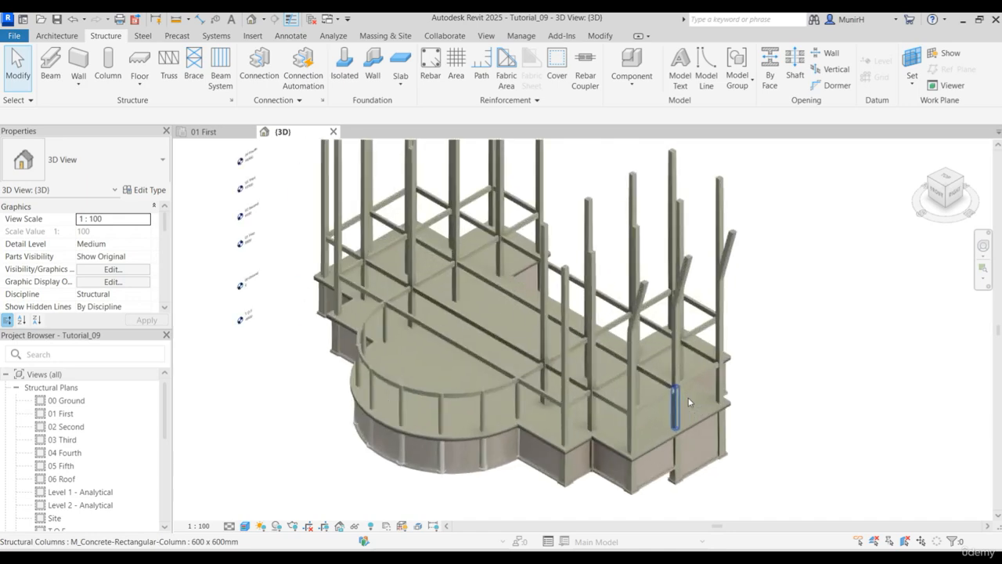
scroll(683, 404, "down", 2)
middle_click_drag(633, 410, 615, 420)
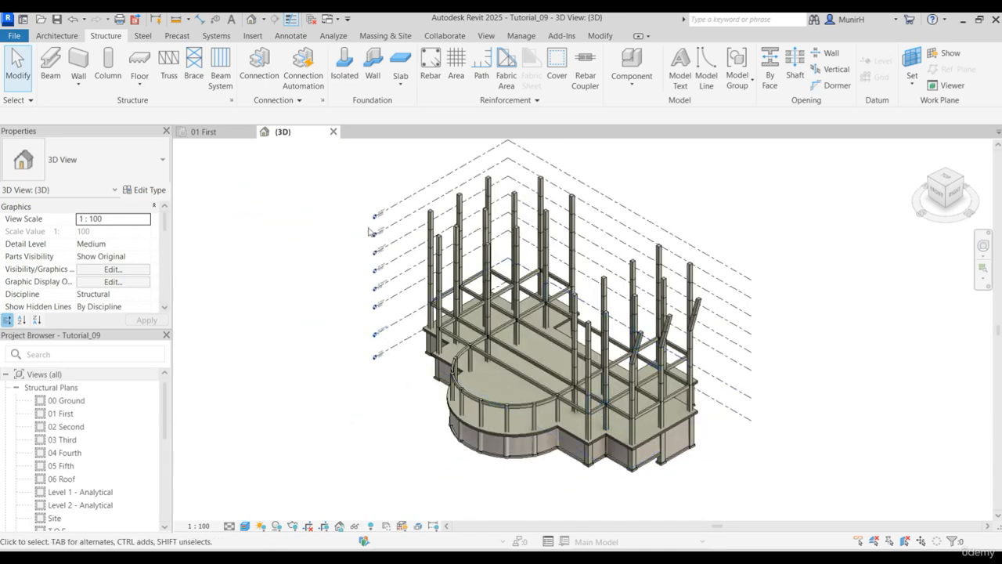
left_click(205, 132)
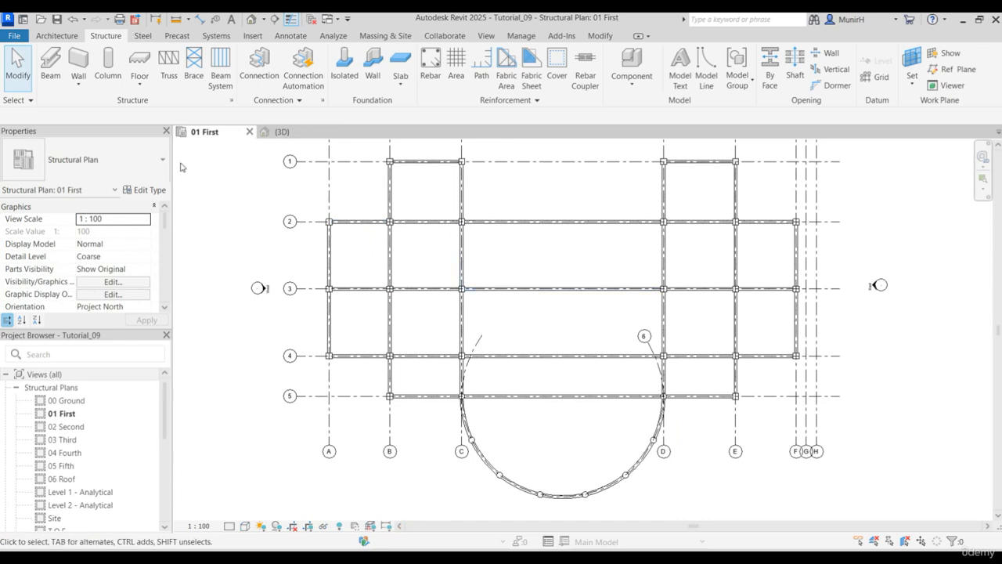
left_click(222, 72)
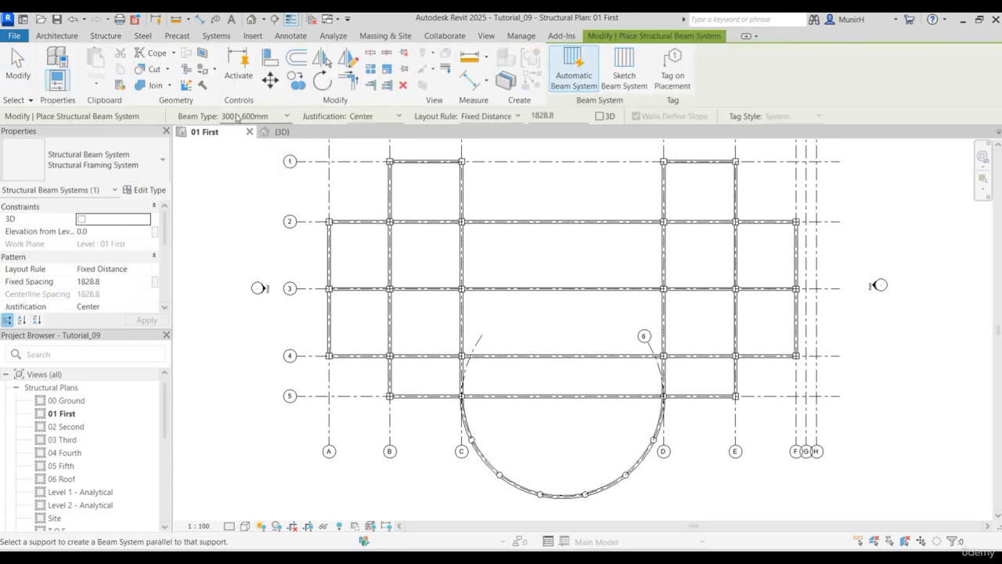
left_click(289, 116)
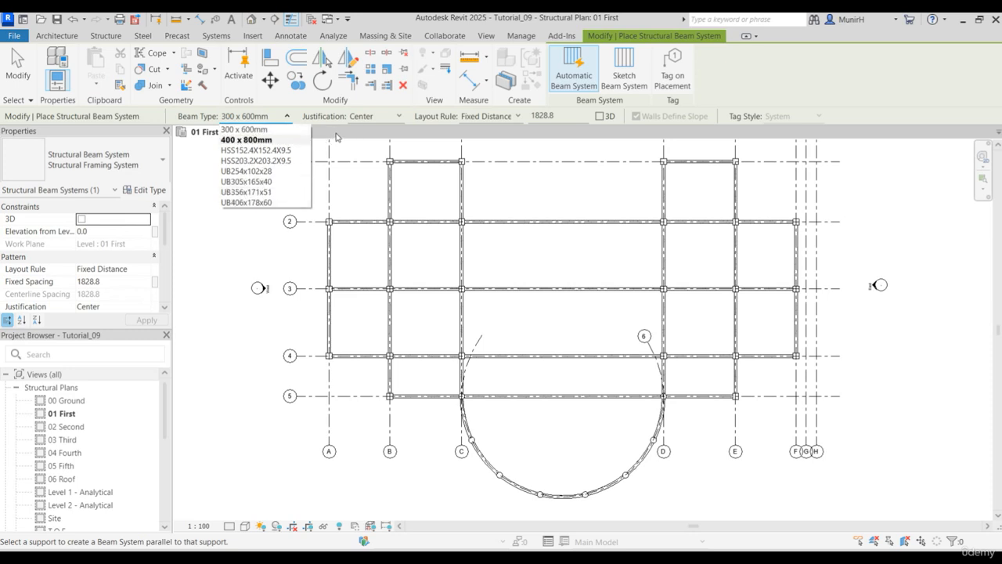
key("Escape")
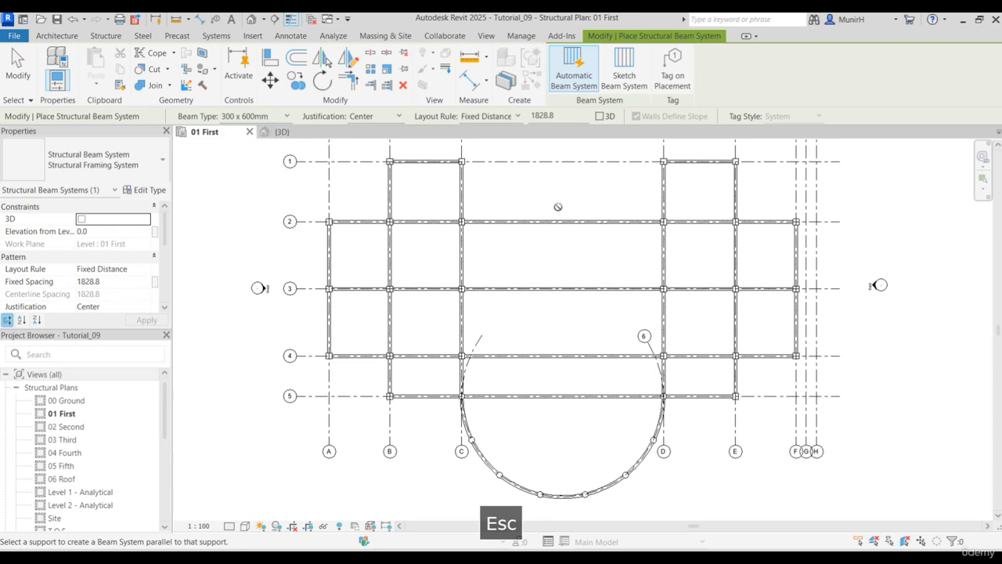
key("Escape")
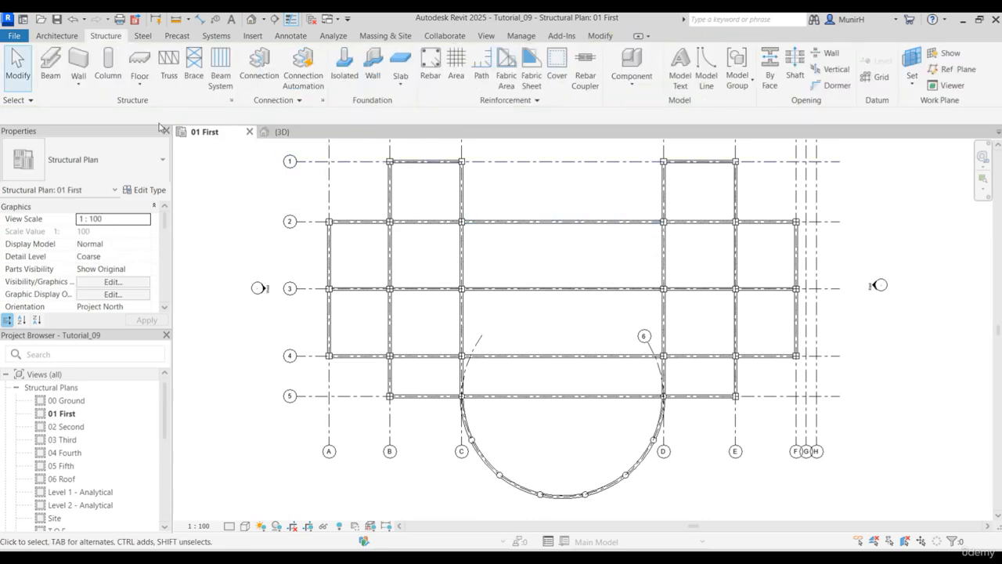
- Duplicate the M_Concrete-Rectangular Beam 300 x 600mm type under the name 150x 400mm
left_click(50, 66)
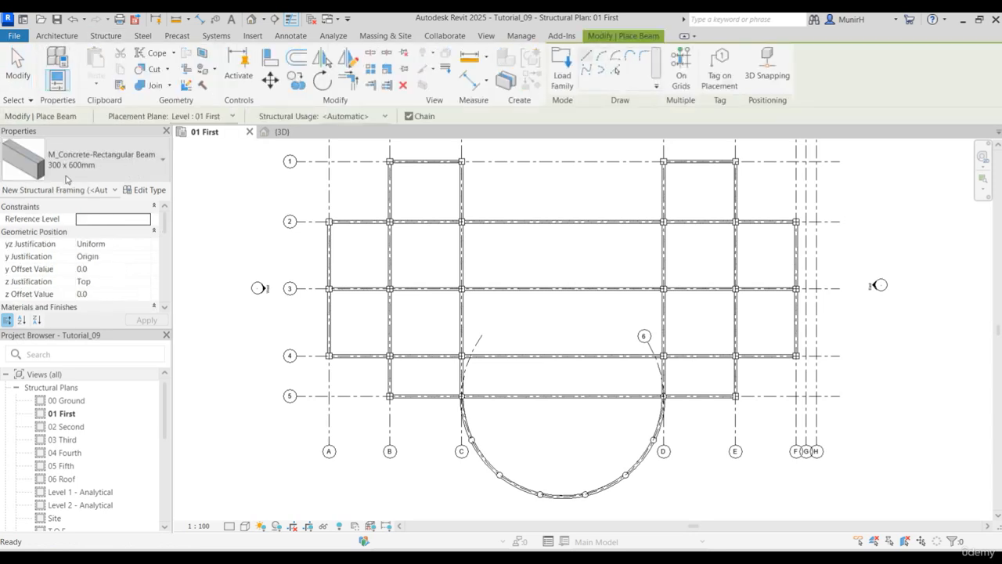
left_click(150, 190)
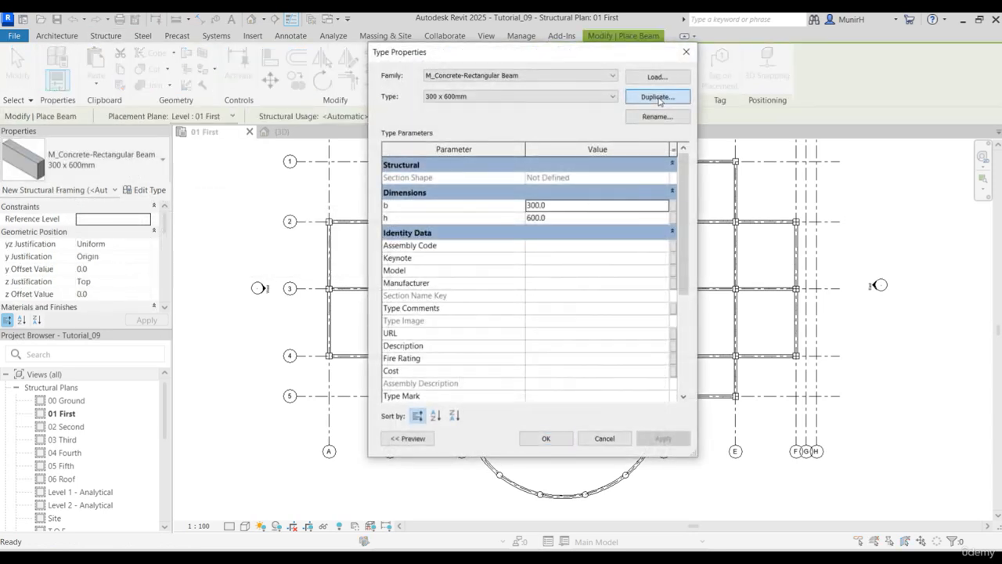
left_click(658, 97)
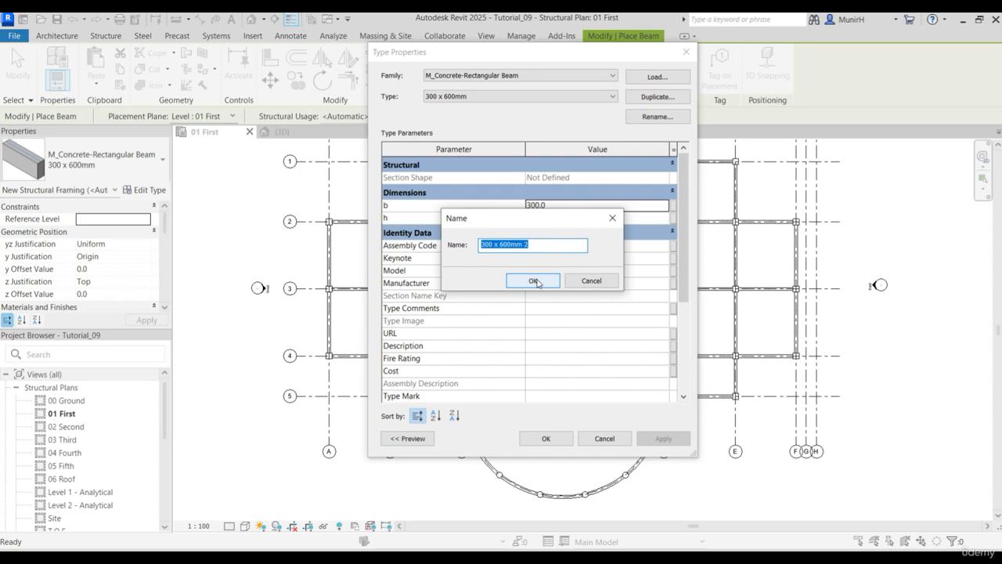
type("150x 4")
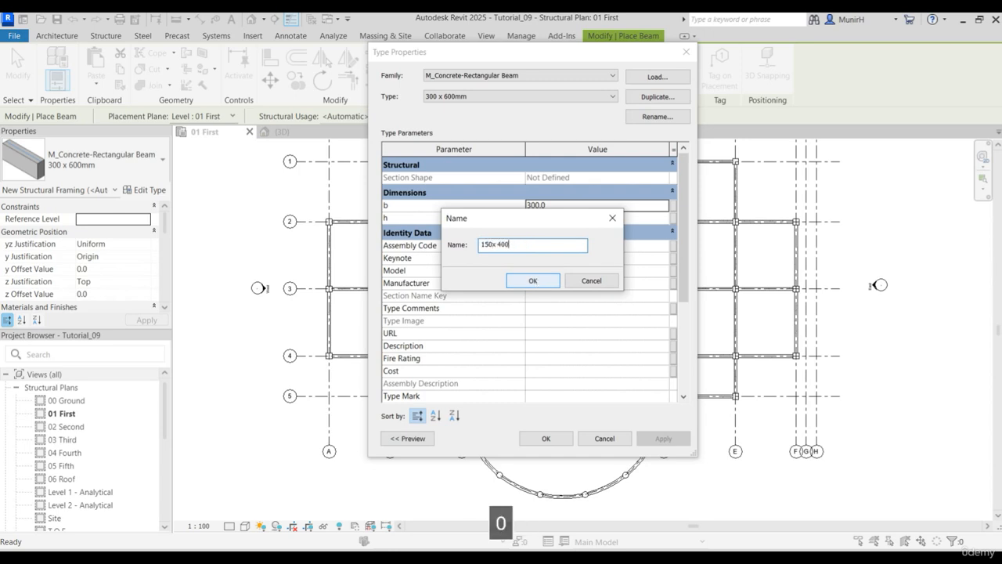
type("00")
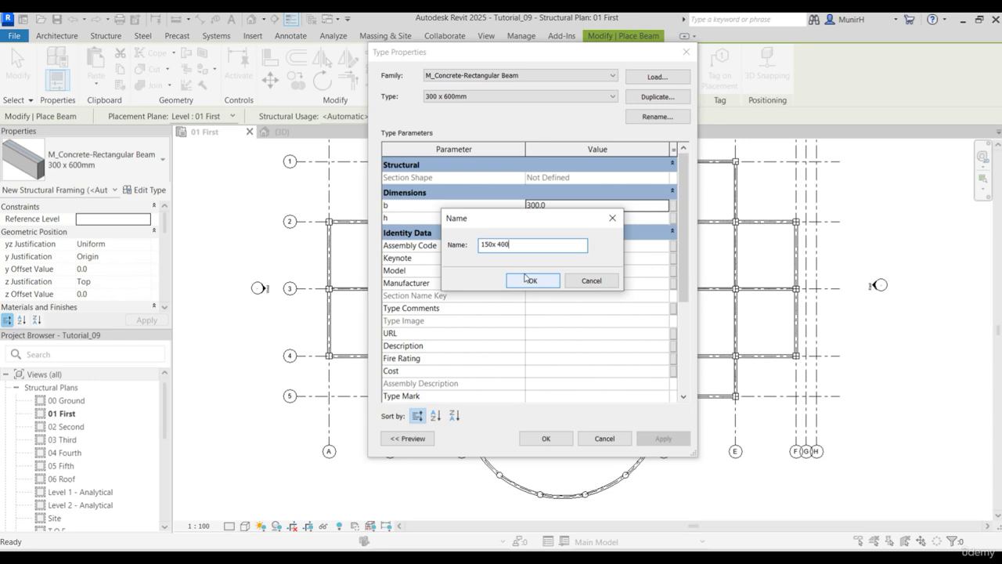
type("mm")
left_click(533, 280)
- Set the 150x 400mm beam type's b dimension to 150 and h to 400, without placing a beam
left_click(554, 206)
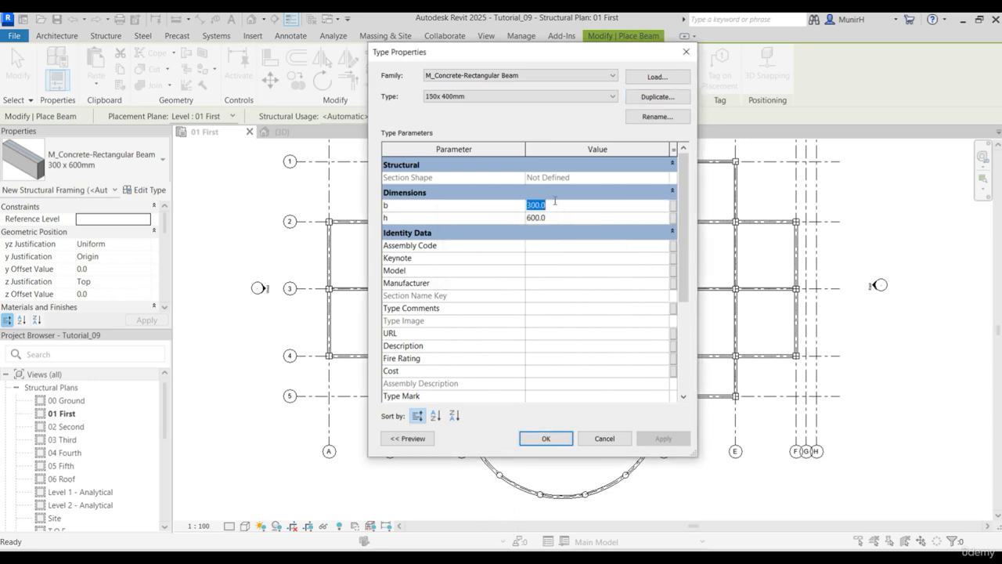
type("150")
key("Tab")
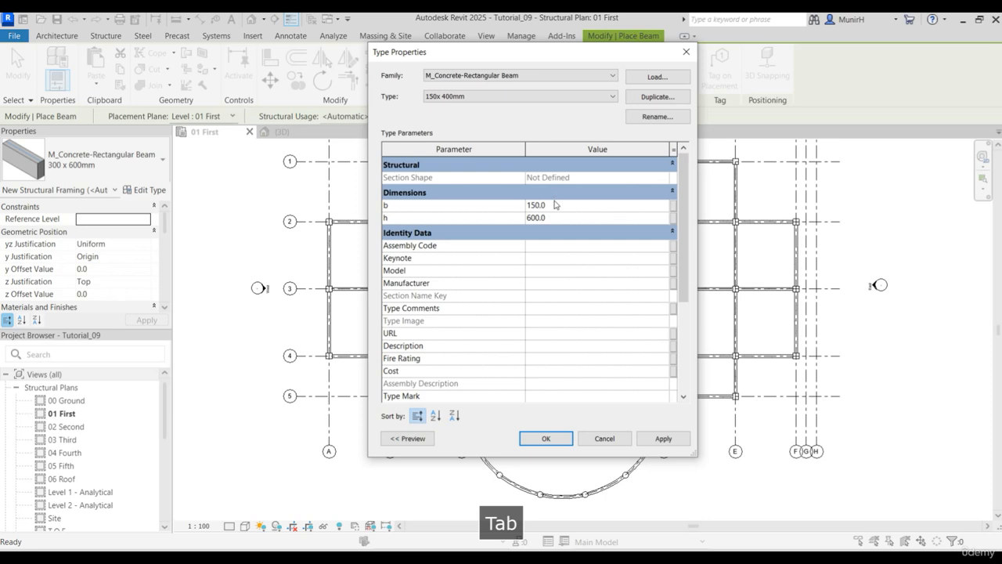
type("400")
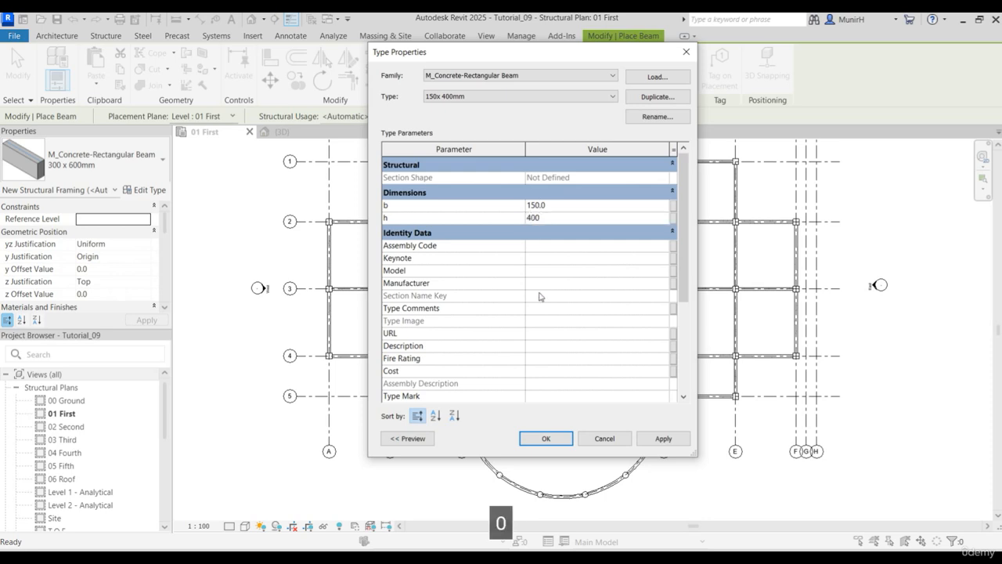
left_click(546, 438)
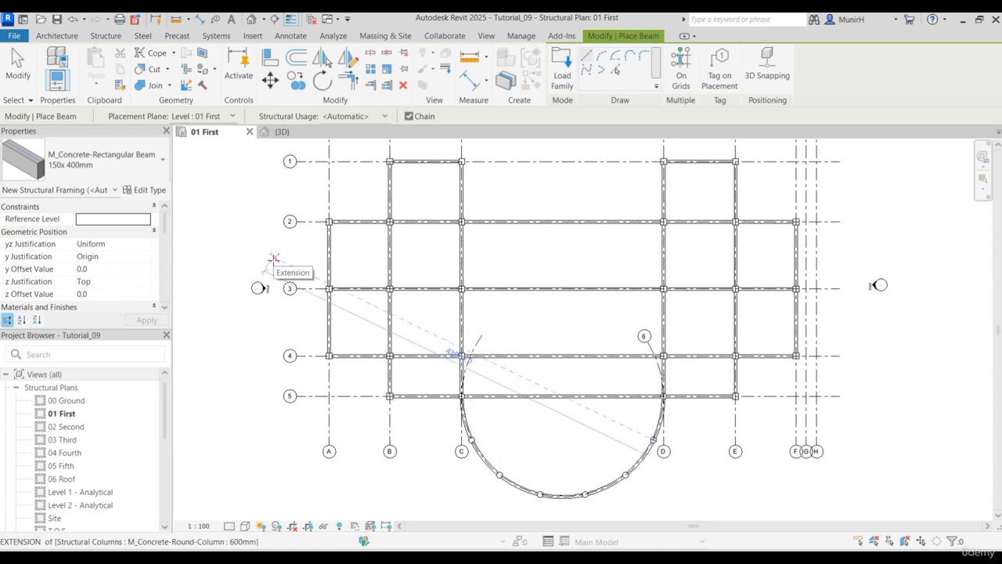
key("Escape")
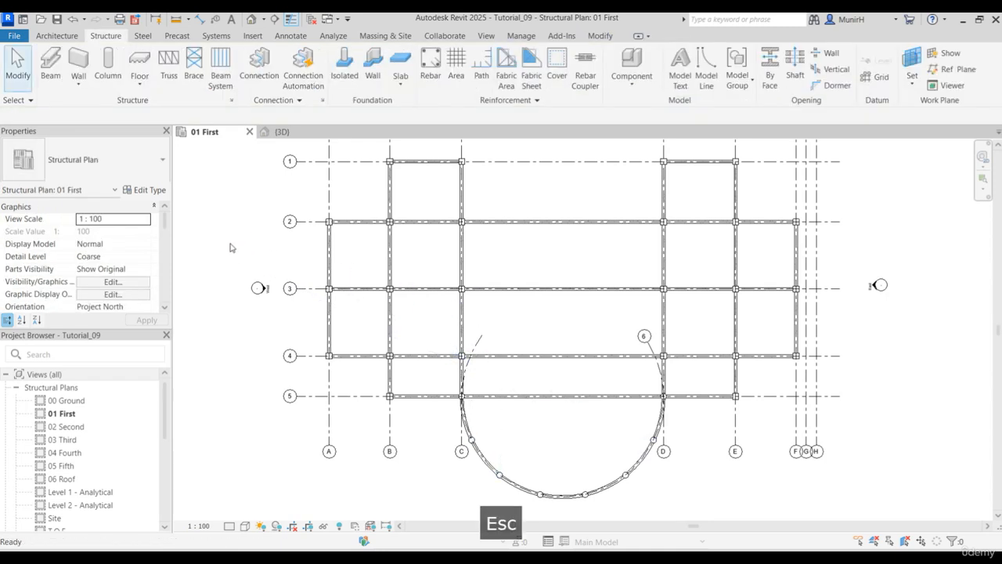
- Start an automatic beam system with the 150x 400mm beam type, keeping the justification at Center
left_click(220, 75)
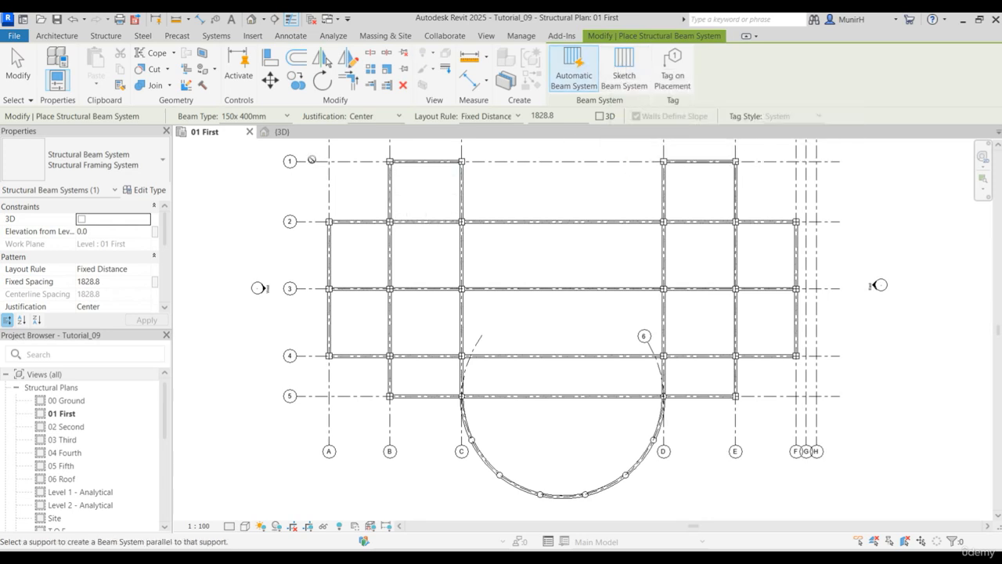
scroll(422, 164, "up", 2)
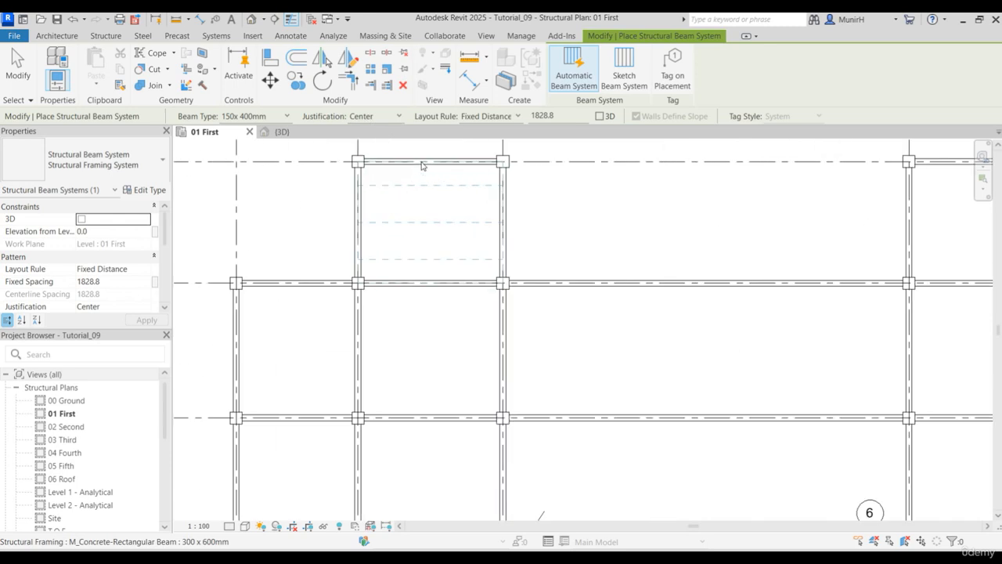
scroll(423, 173, "up", 1)
middle_click_drag(425, 216, 427, 271)
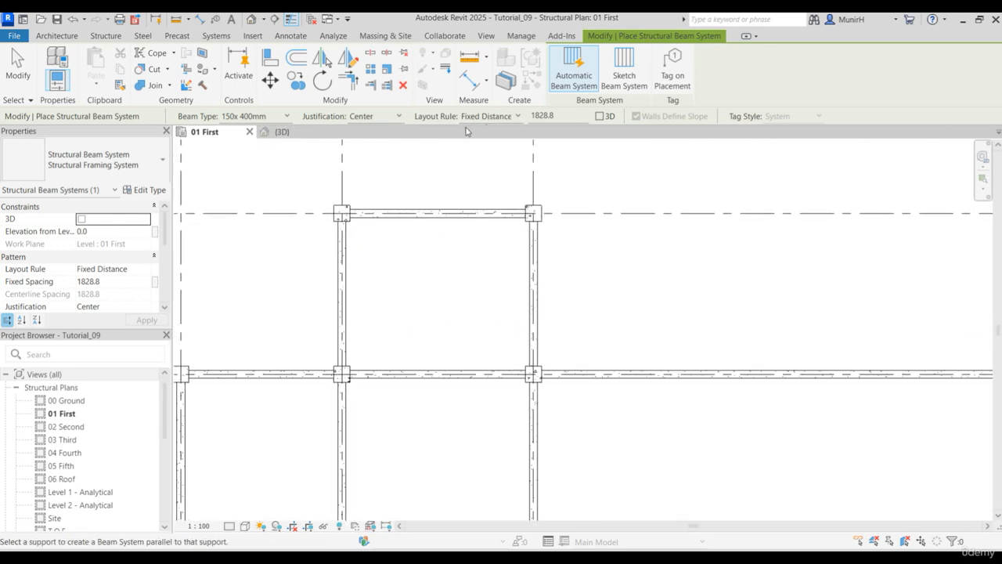
left_click(399, 116)
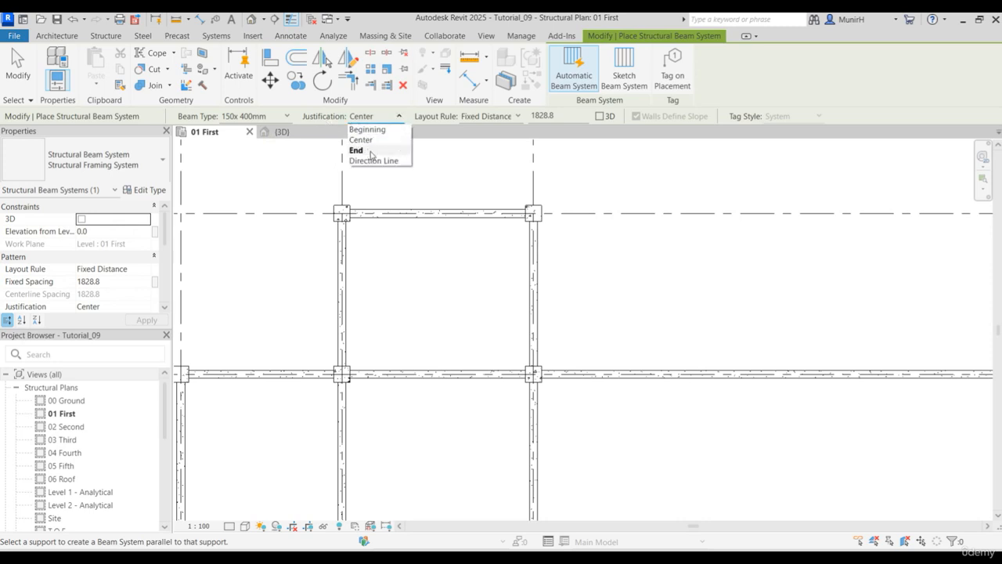
left_click(449, 137)
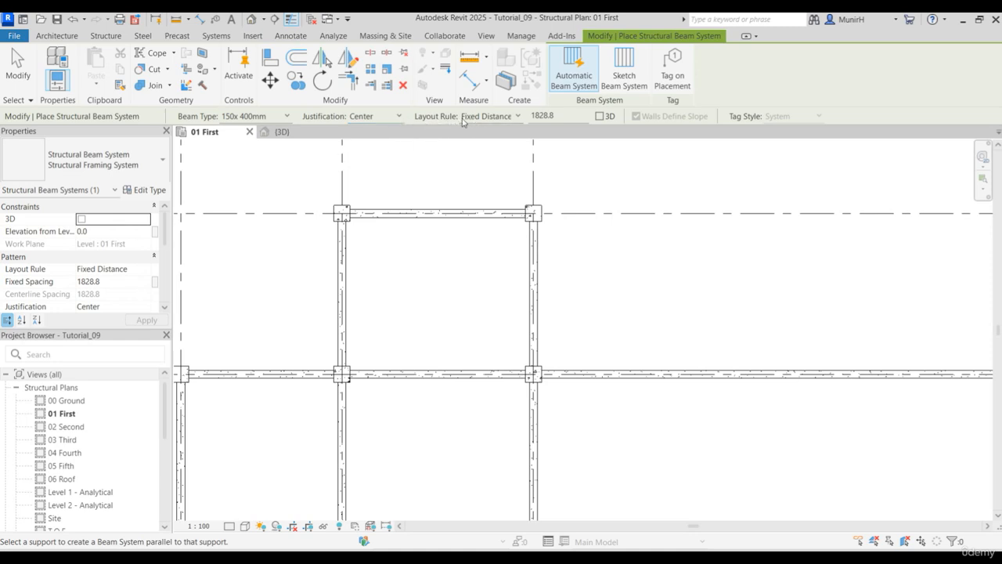
- Use a Fixed Distance layout of 1250 and place the beam system parallel to the grid 1 beam in bay B-C, grids 1-2
left_click(517, 116)
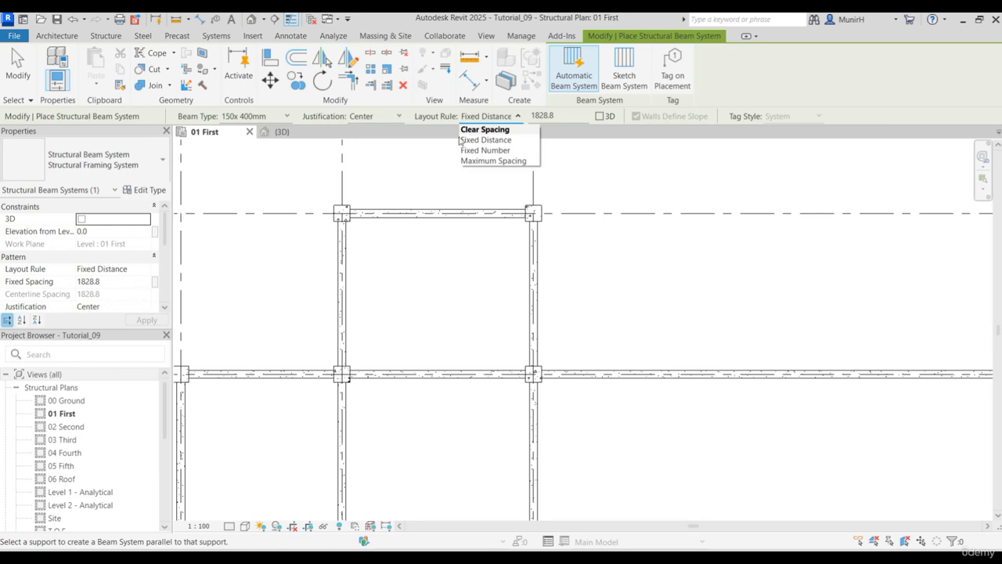
left_click(488, 141)
key("Tab")
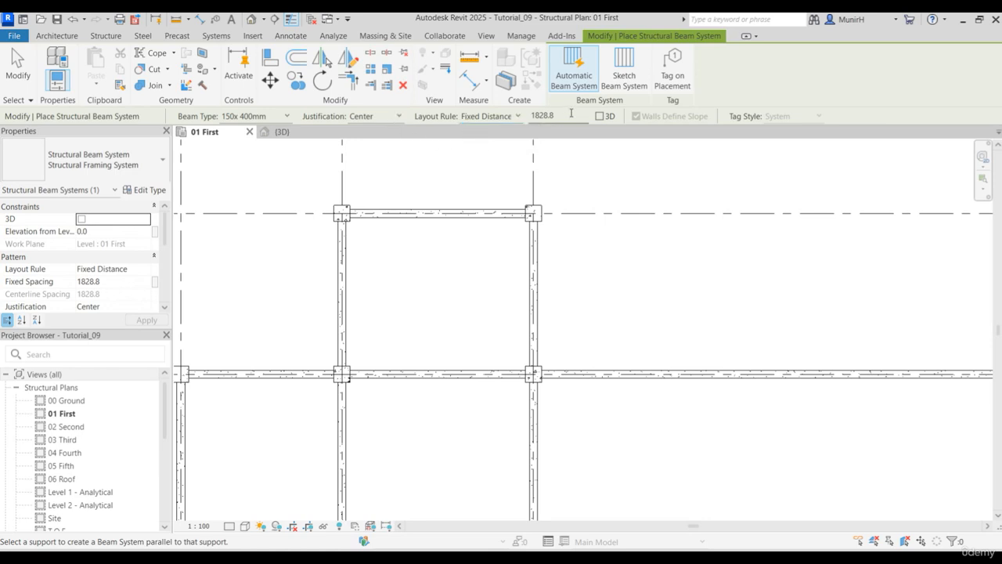
type("1250")
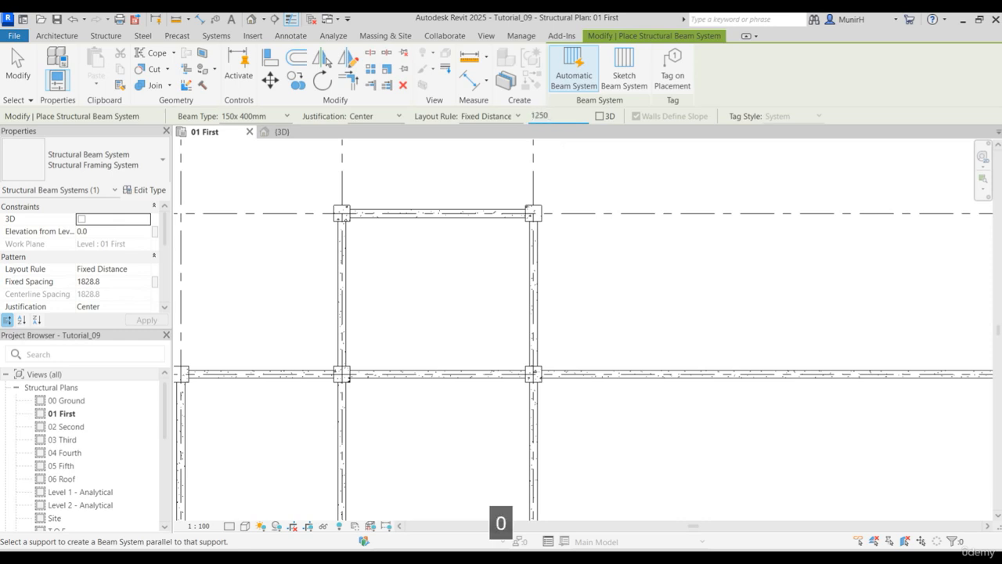
key("Return")
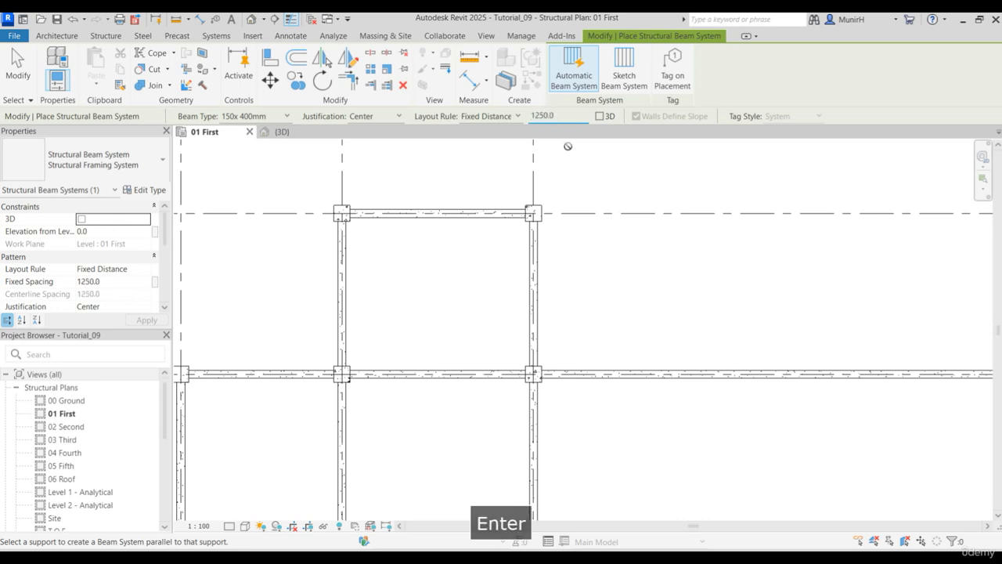
left_click(445, 216)
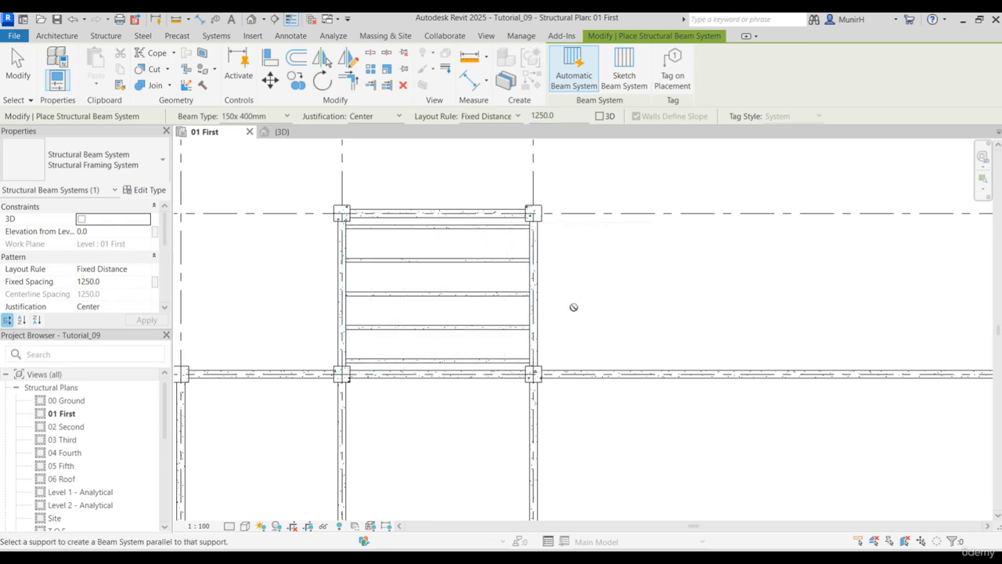
- Leave beam system placement and inspect the whole beam system in bay B-C, followed by one of its individual 150x 400mm beams
key("Escape")
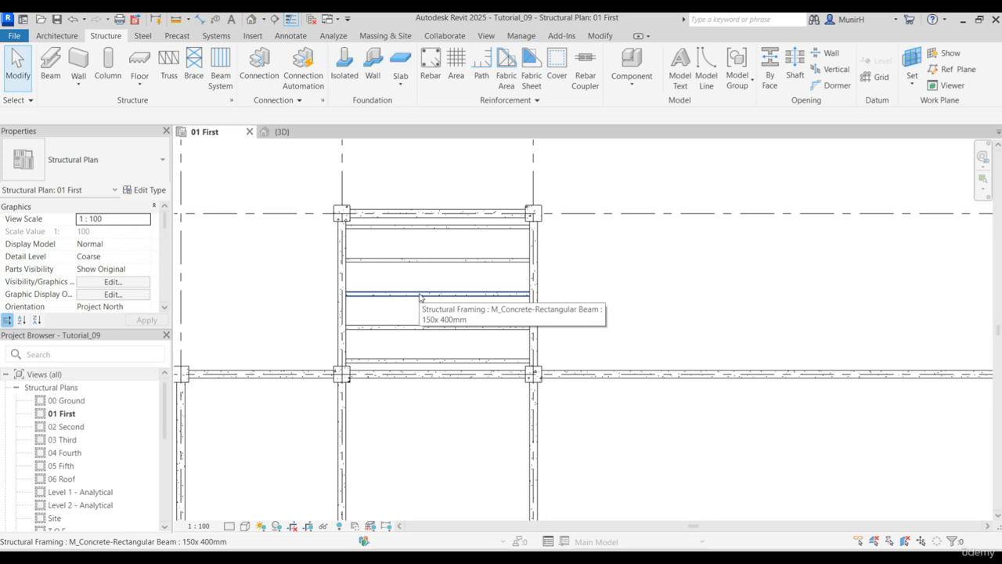
key("Tab")
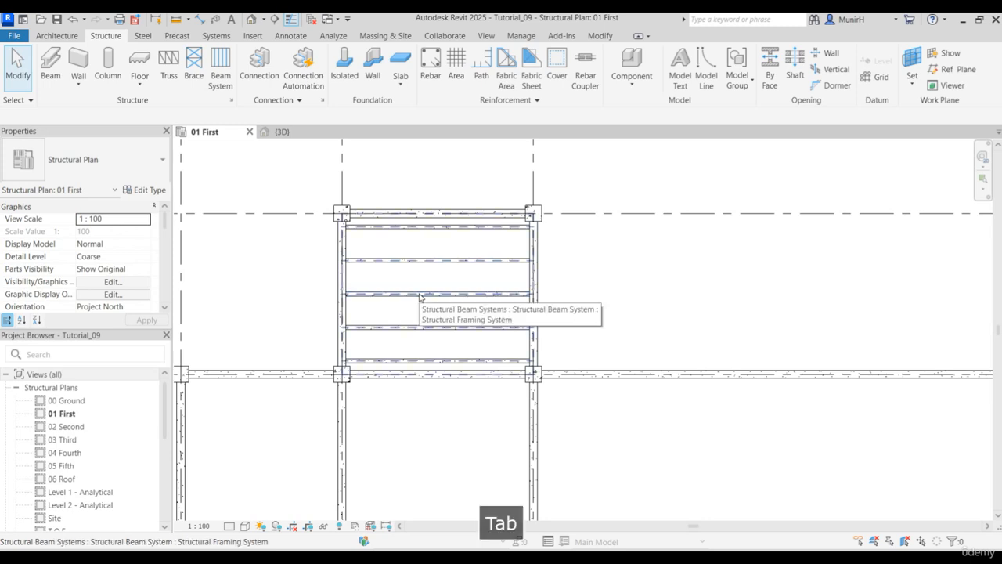
left_click(419, 296)
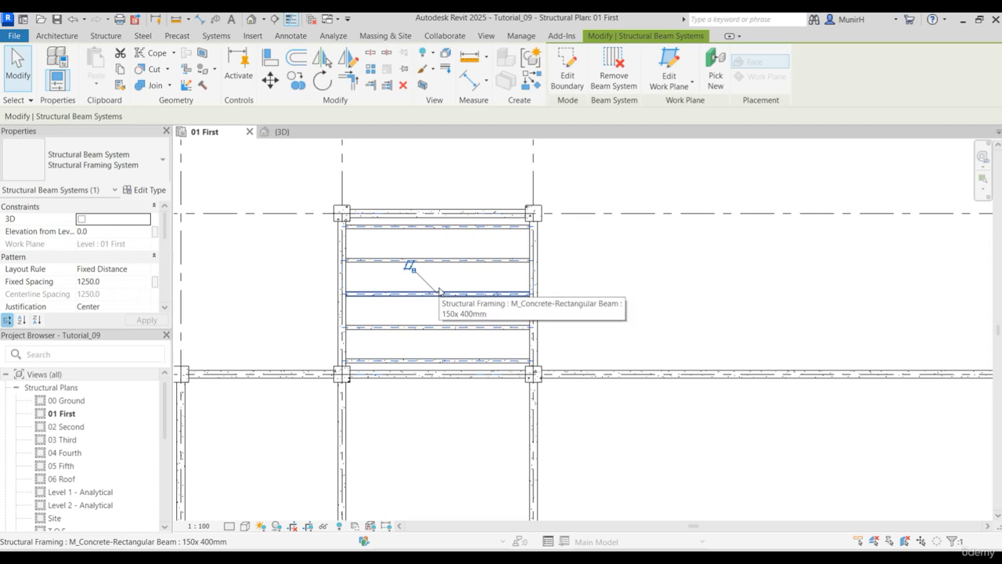
key("Escape")
left_click(422, 295)
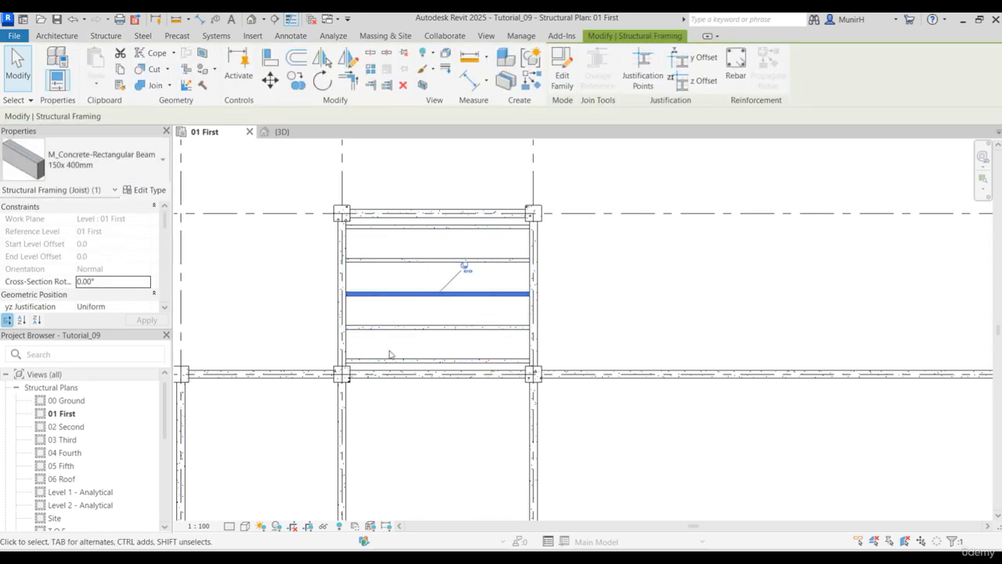
key("Escape")
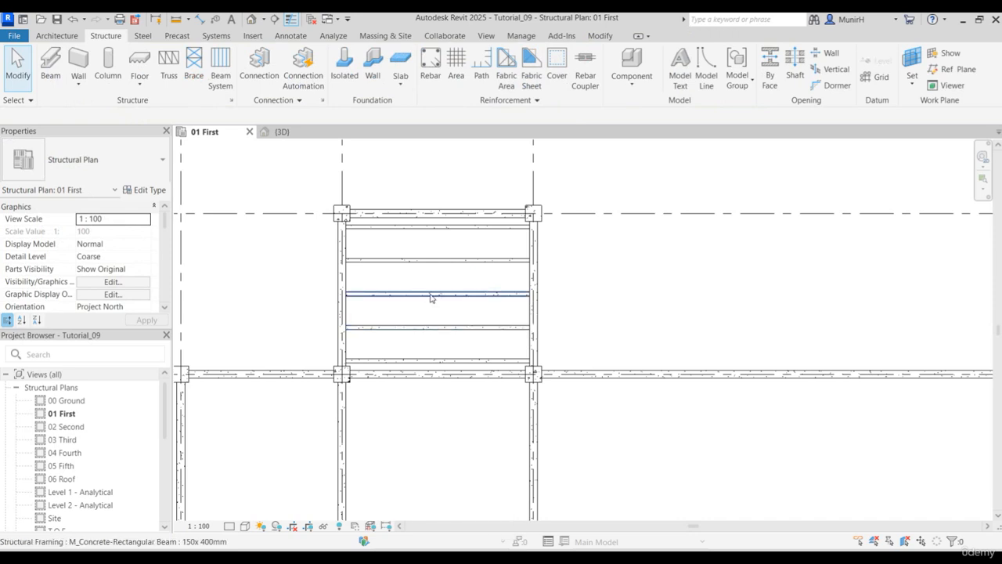
- Set the justification of the beam system in bay B-C, grids 1-2, to Beginning
key("Tab")
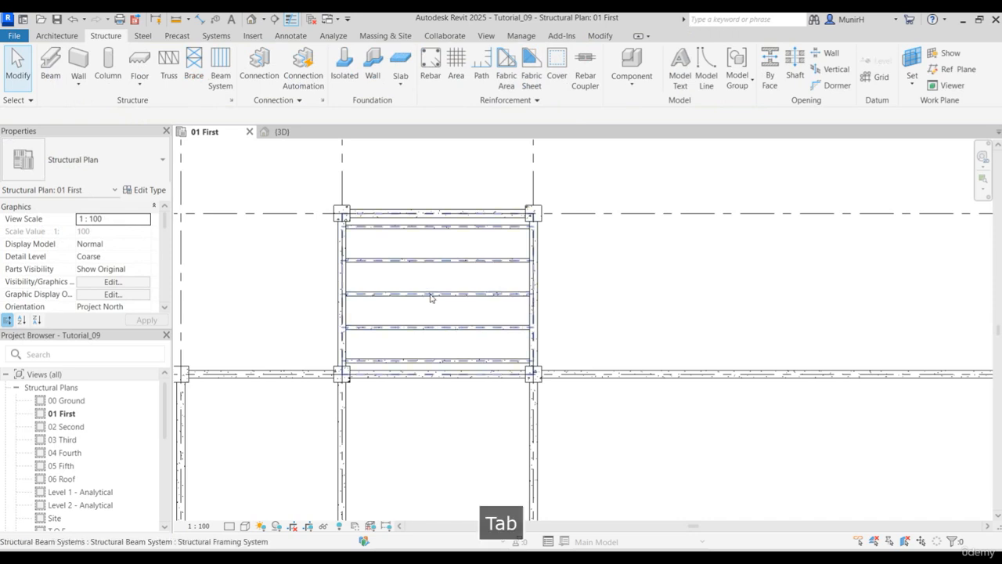
left_click(430, 298)
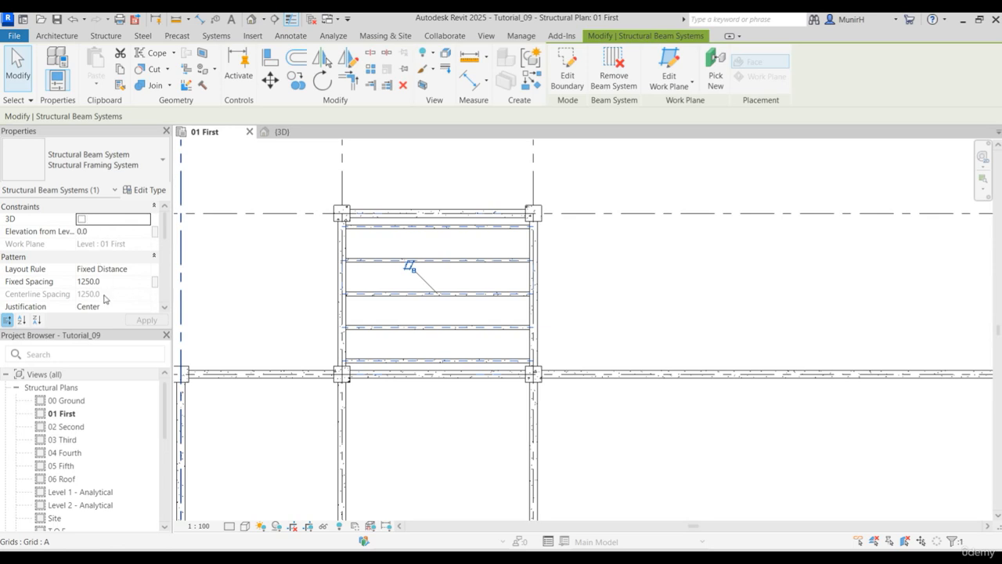
scroll(166, 223, "down", 2)
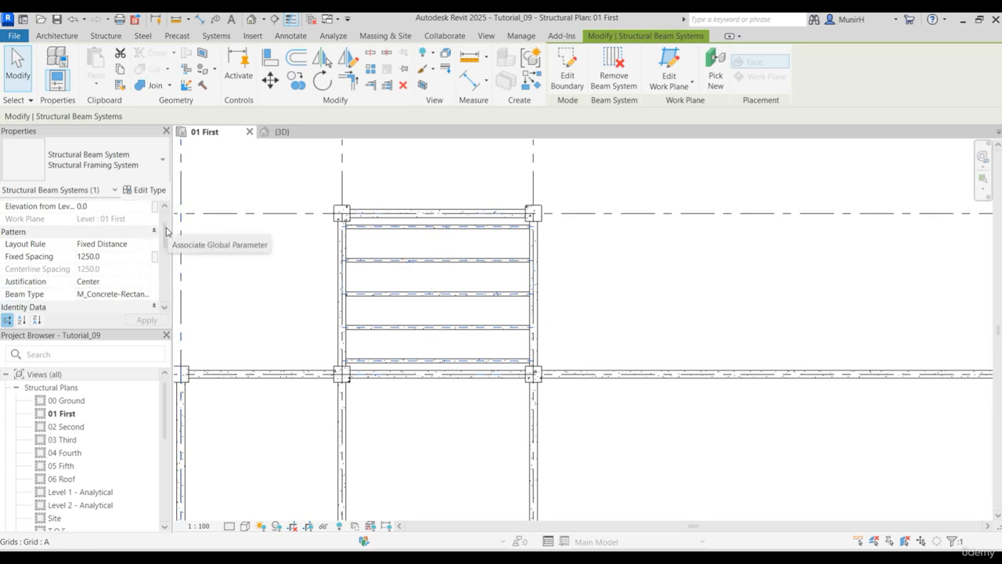
left_click(146, 285)
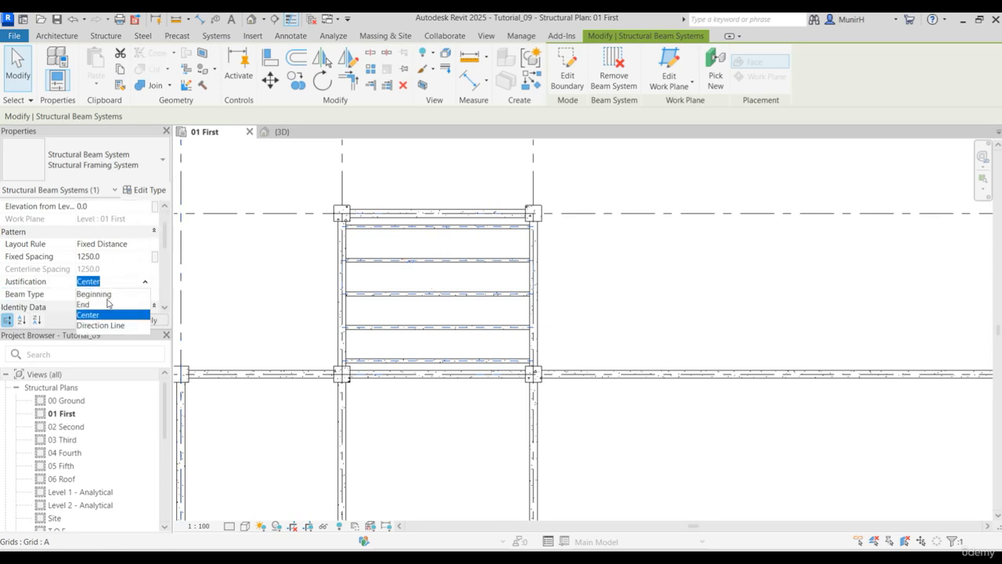
left_click(94, 293)
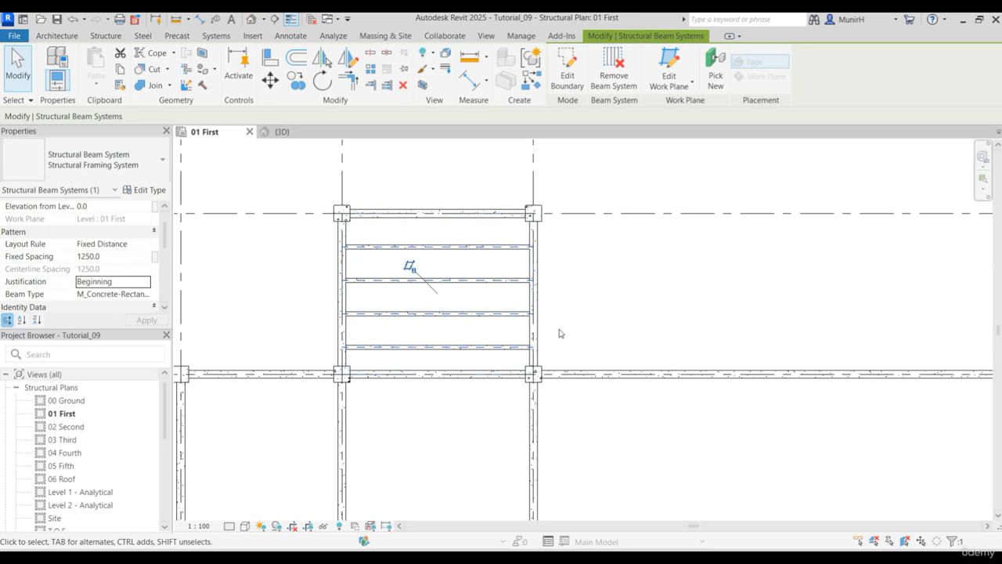
left_click(576, 307)
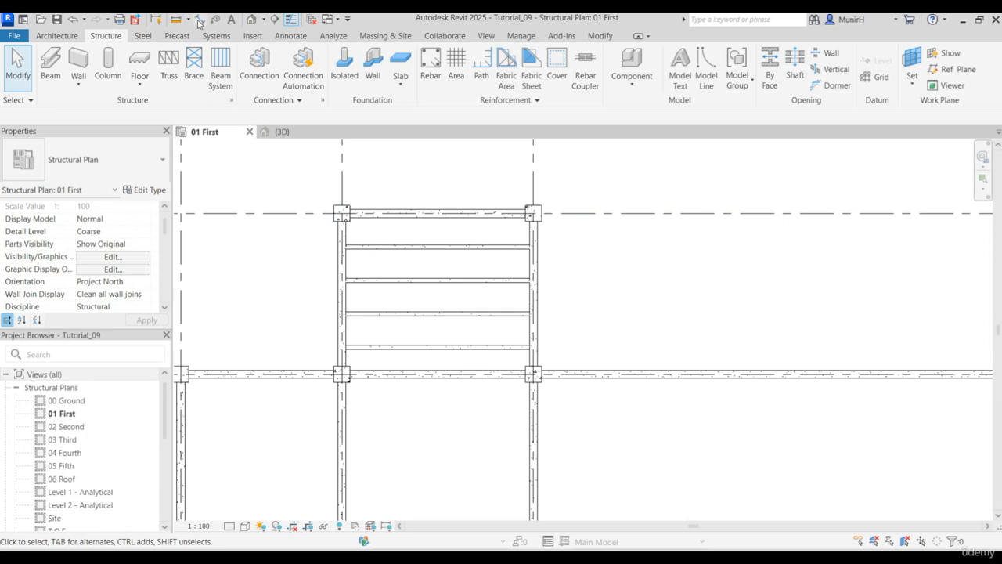
- Add an aligned dimension between the centerlines of the bay's lower main beam and the nearest 150x 400mm beam, placed right of the bay
key("d")
key("i")
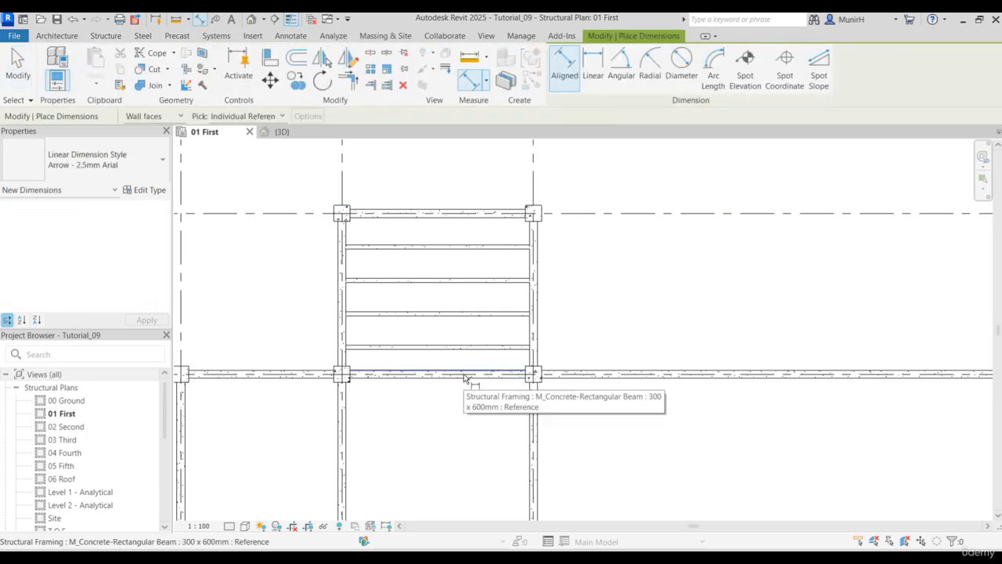
key("Tab")
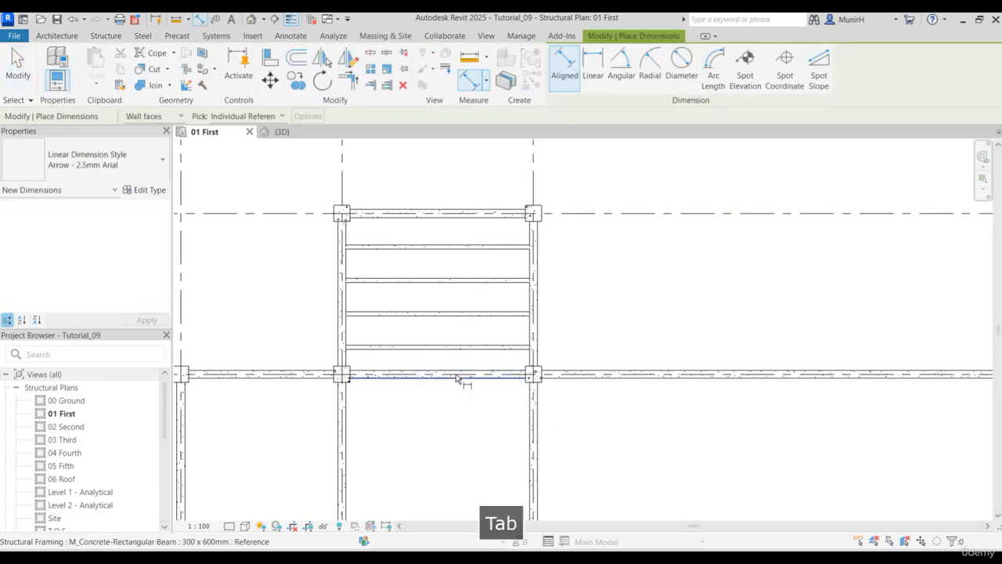
left_click(457, 377)
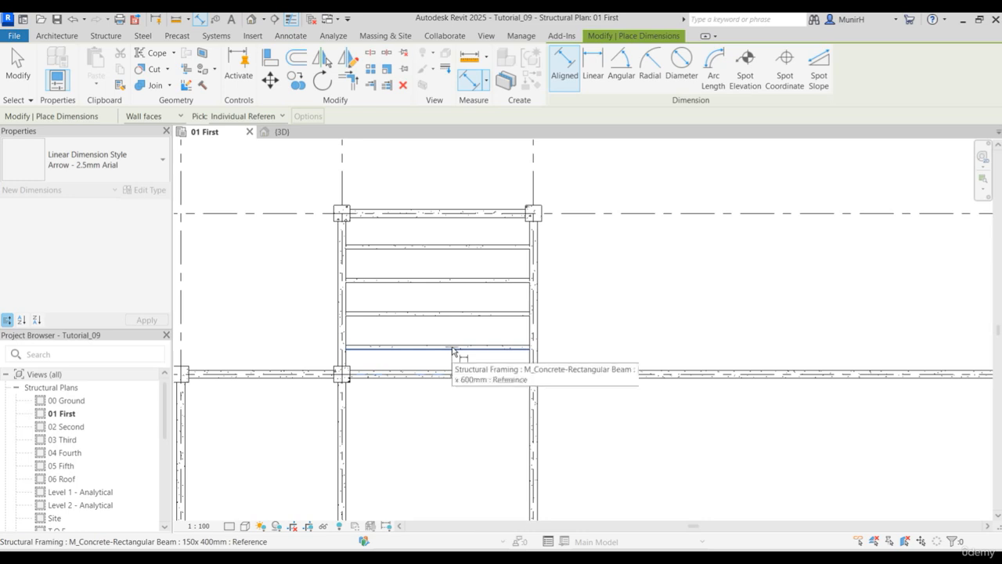
key("Tab")
left_click(463, 349)
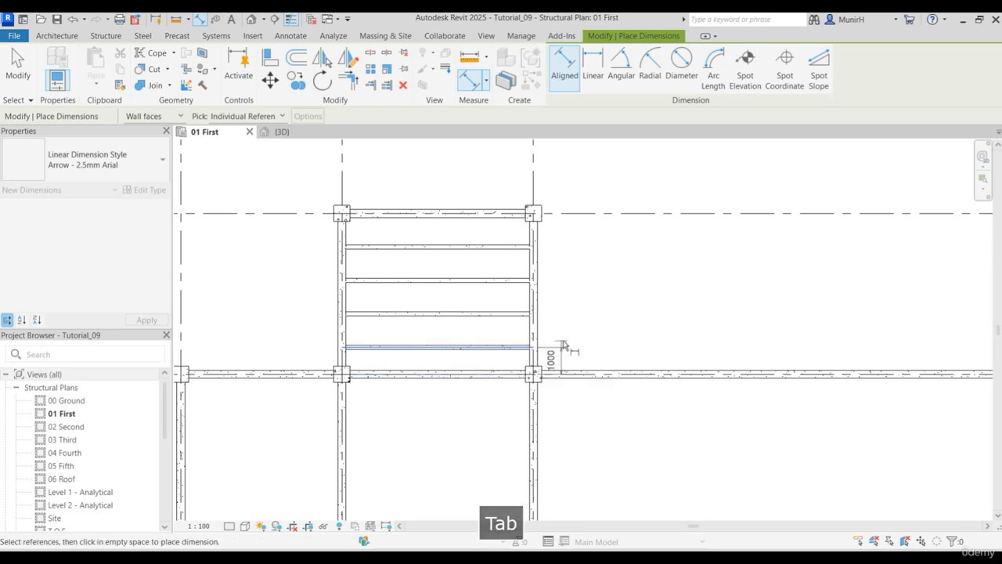
left_click(567, 347)
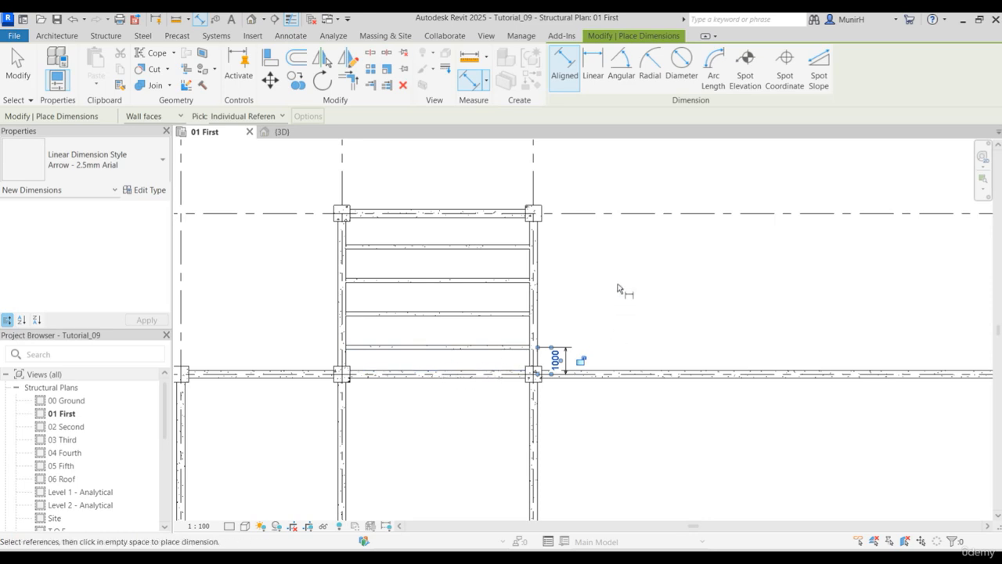
key("Escape")
key("Escape")
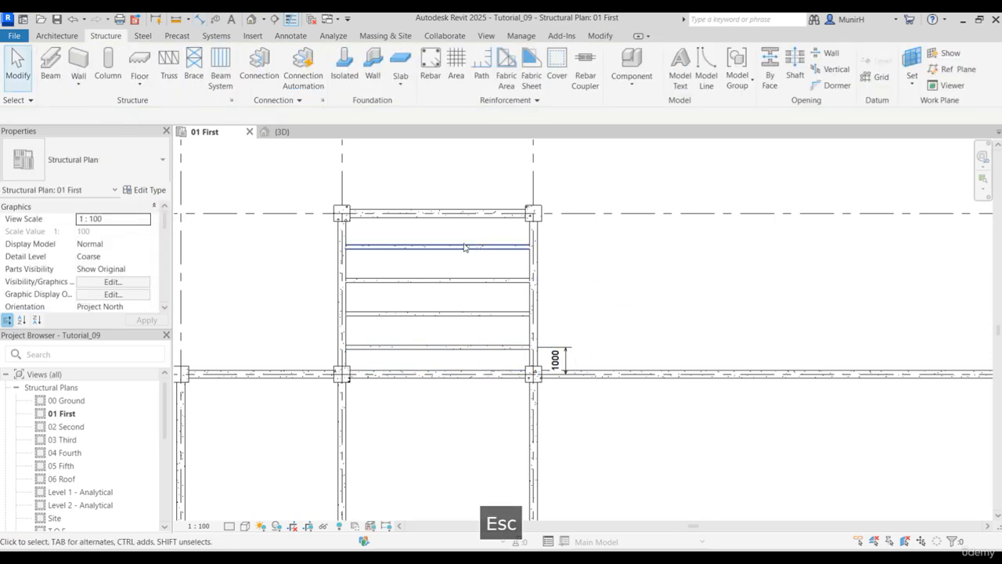
- Set the justification of the beam system in bay B-C, grids 1-2, to End
key("Tab")
left_click(464, 251)
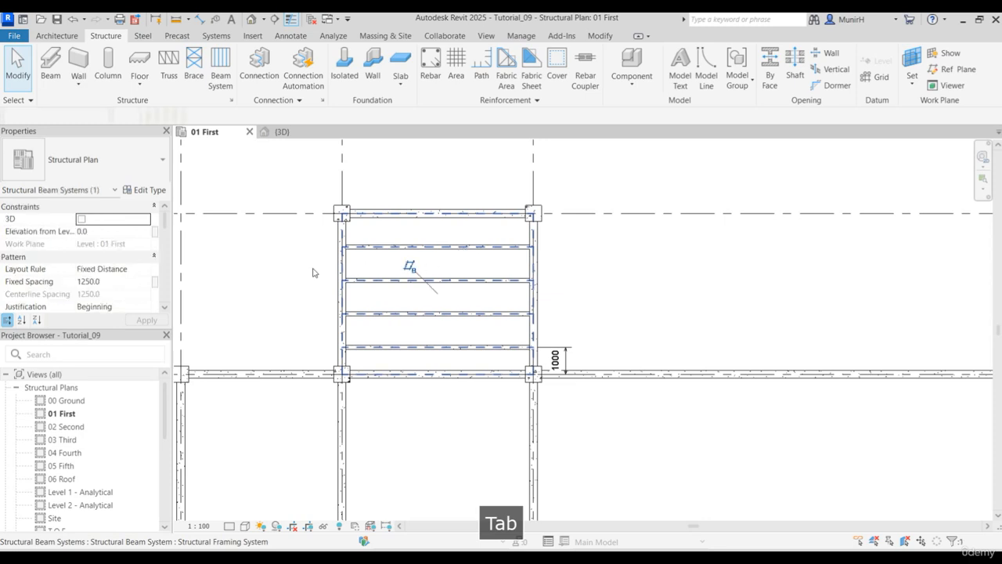
left_click(146, 306)
left_click(144, 294)
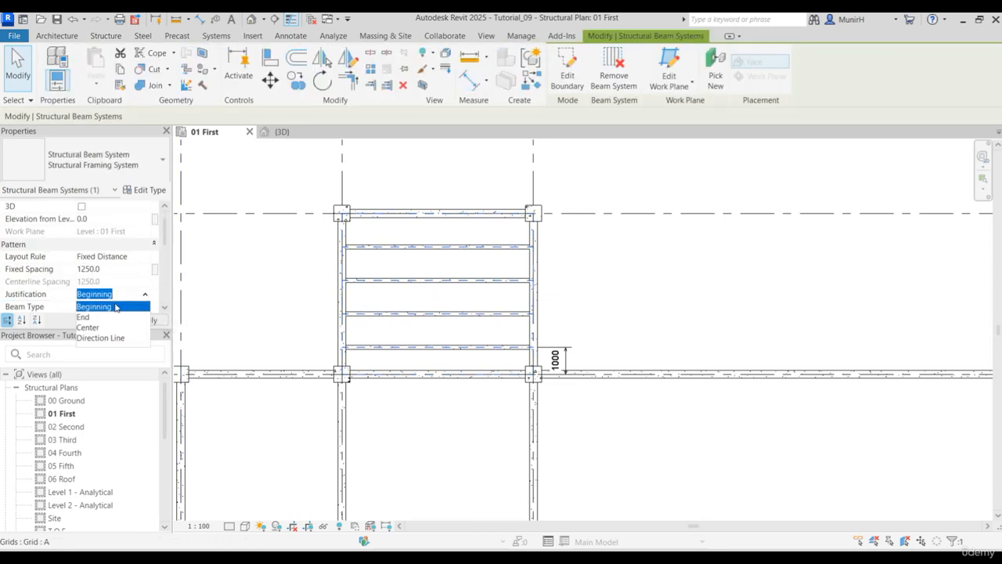
left_click(99, 317)
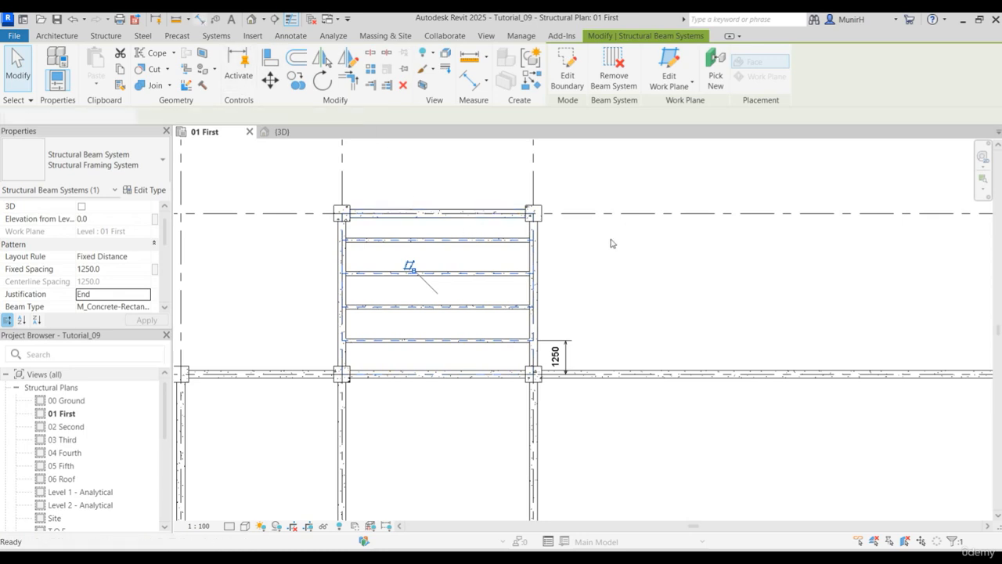
- Add an aligned dimension between the centerlines of the bay's upper main beam and the nearest 150x 400mm beam, placed right of the bay
left_click(201, 19)
key("Tab")
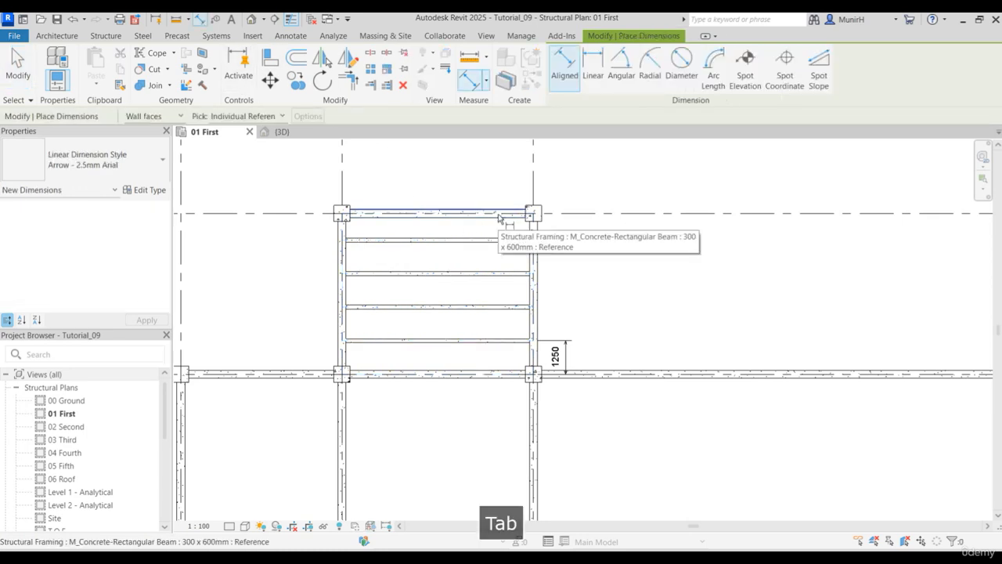
key("Tab")
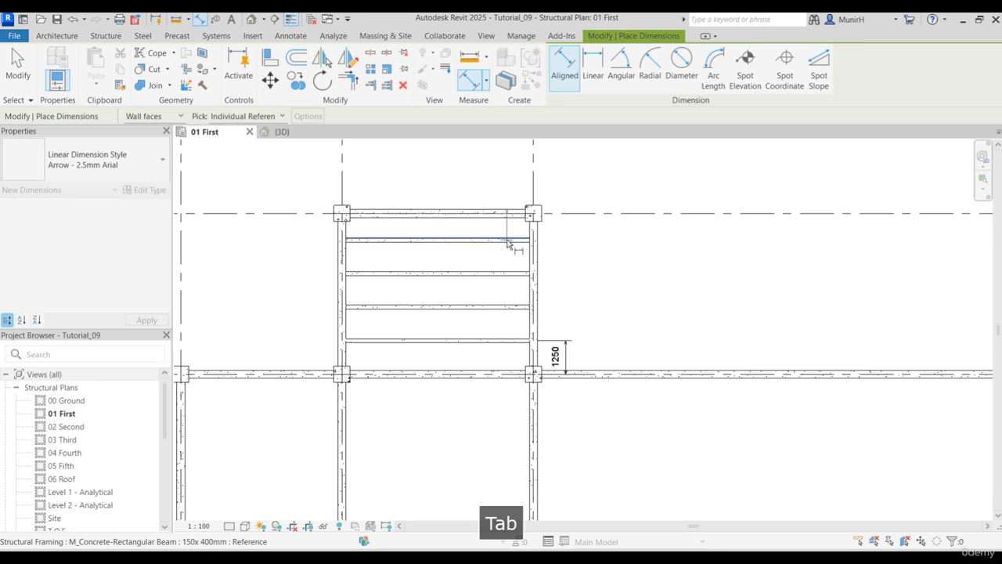
left_click(508, 240)
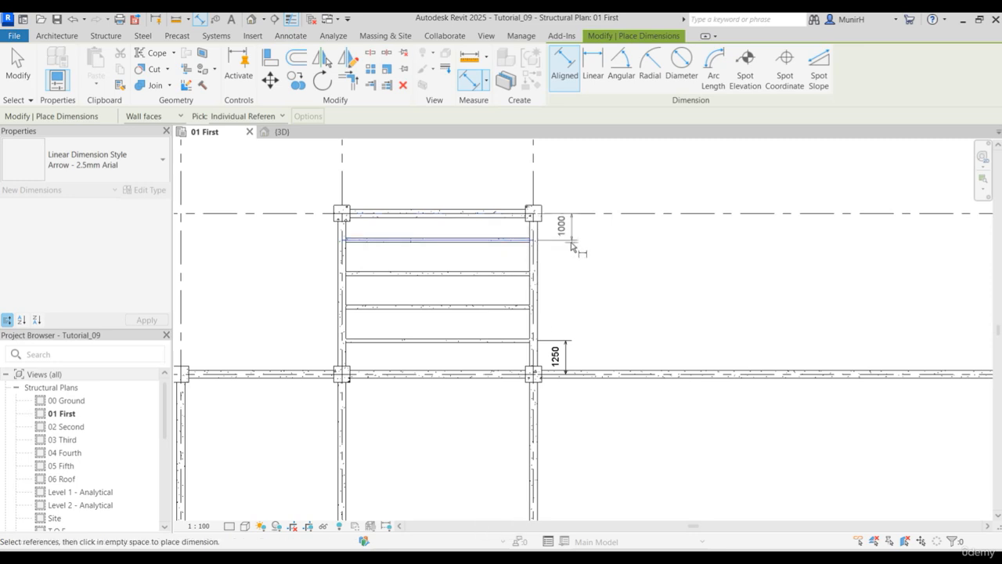
left_click(565, 250)
key("Escape")
key("Escape")
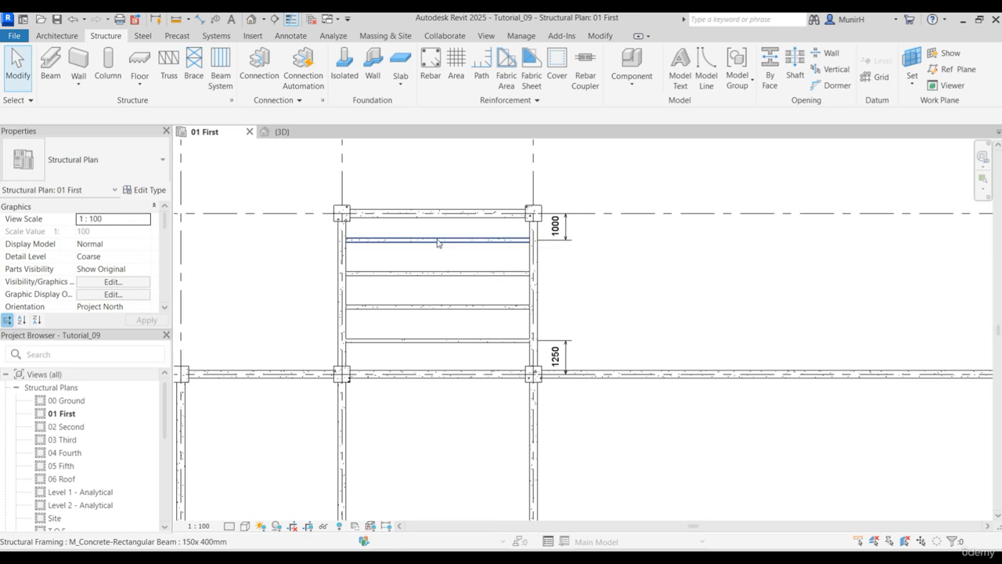
- Change the layout rule of the bay B-C beam system to Fixed Number with 6 lines and apply it
key("Tab")
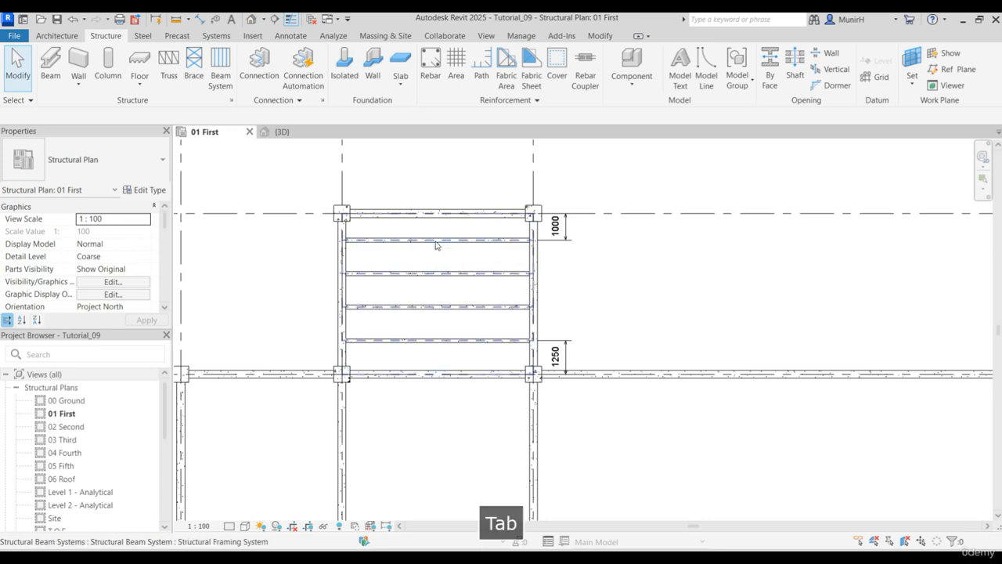
left_click(436, 245)
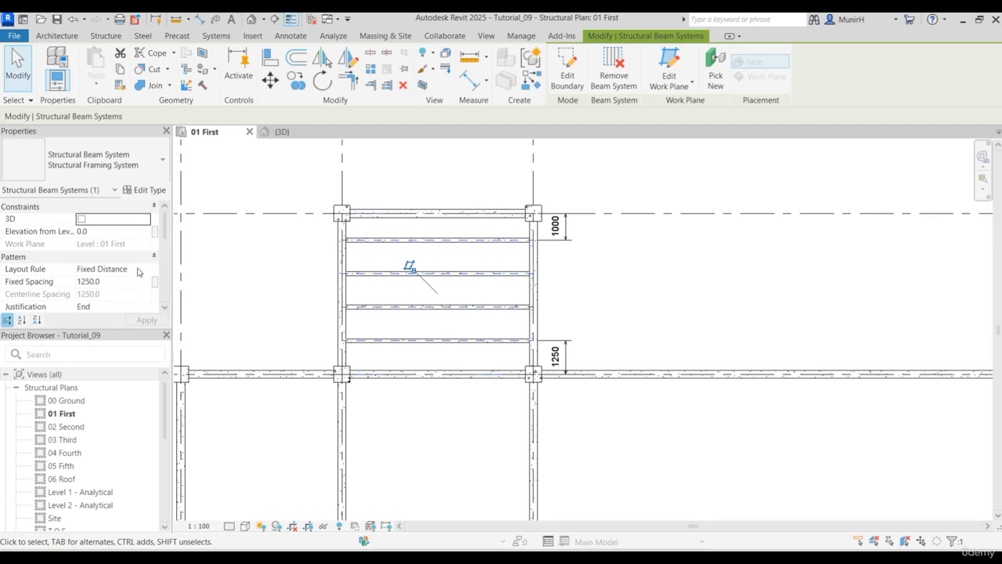
left_click(145, 271)
left_click(145, 269)
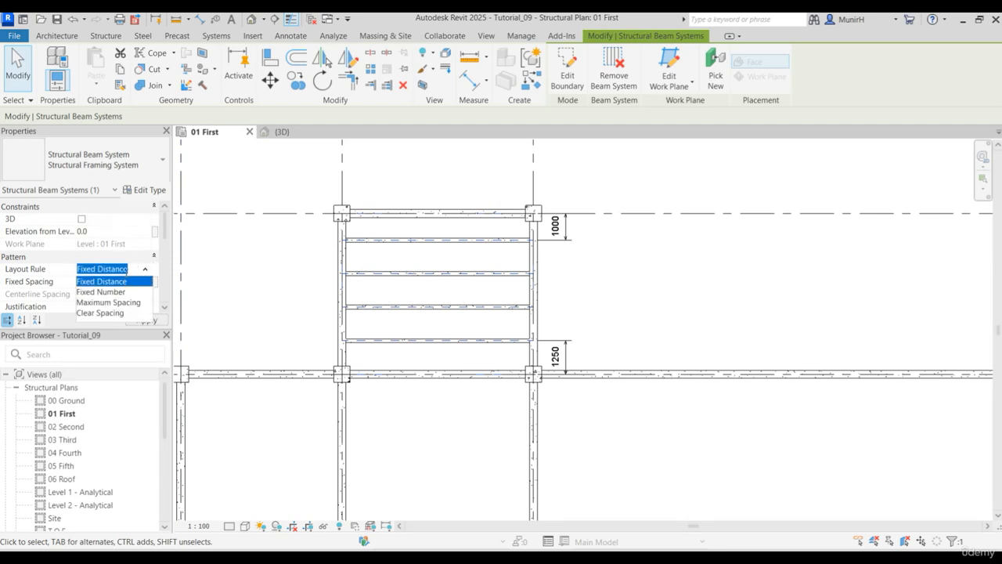
left_click(110, 292)
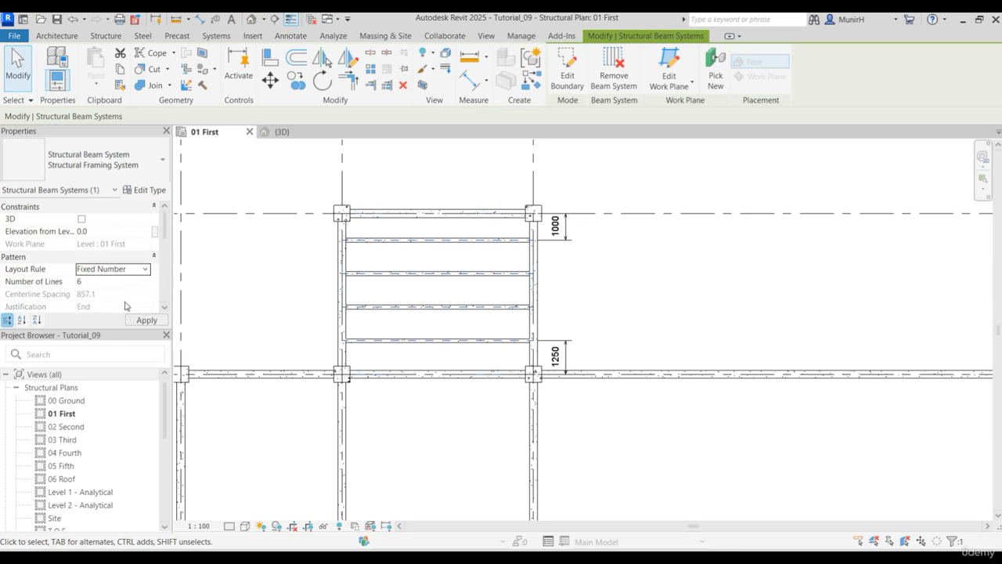
scroll(125, 258, "down", 3)
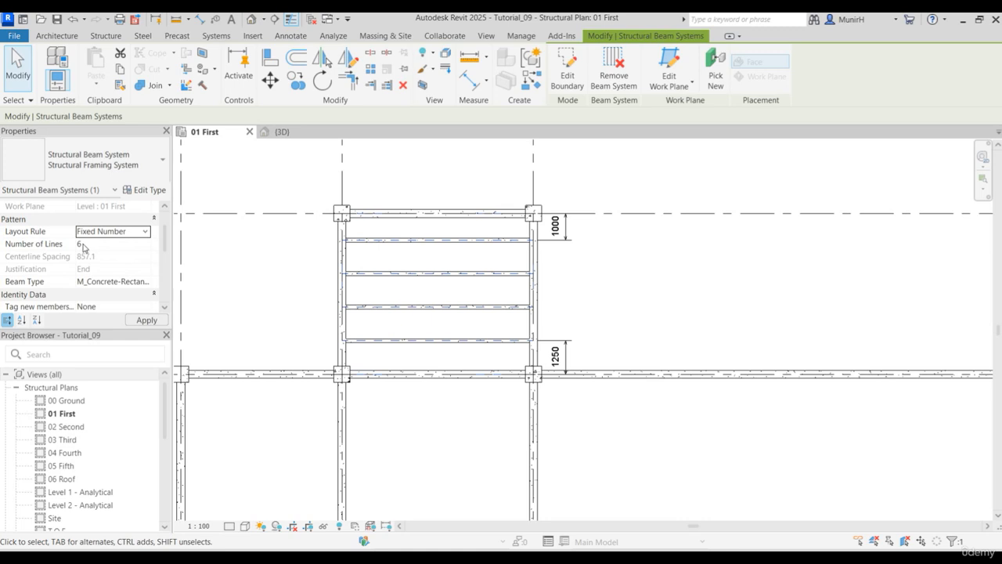
left_click(144, 321)
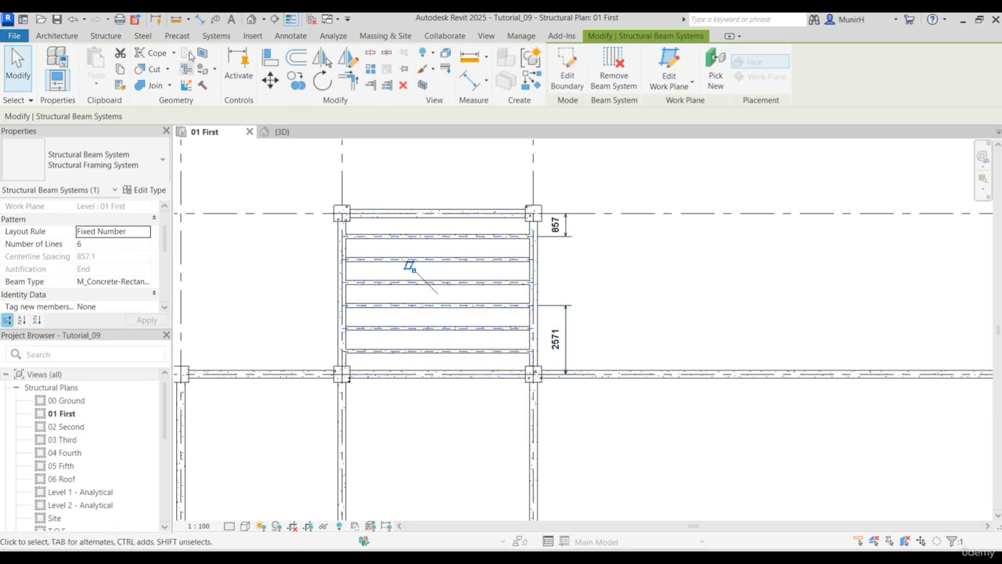
- Add an aligned dimension between the centerlines of the two uppermost 150x 400mm beams, in line with the existing dimensions beside the bay
left_click(201, 21)
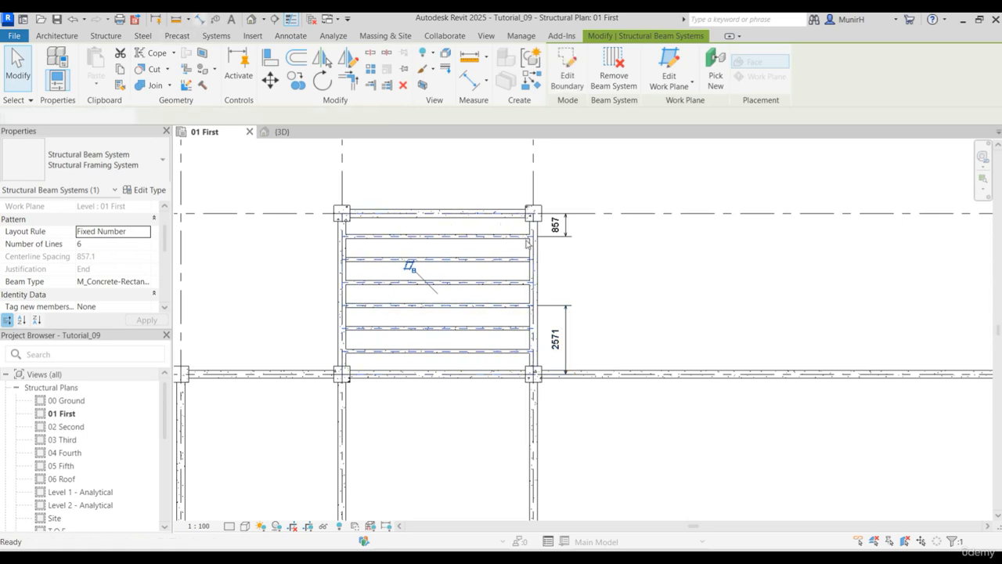
key("Tab")
left_click(508, 237)
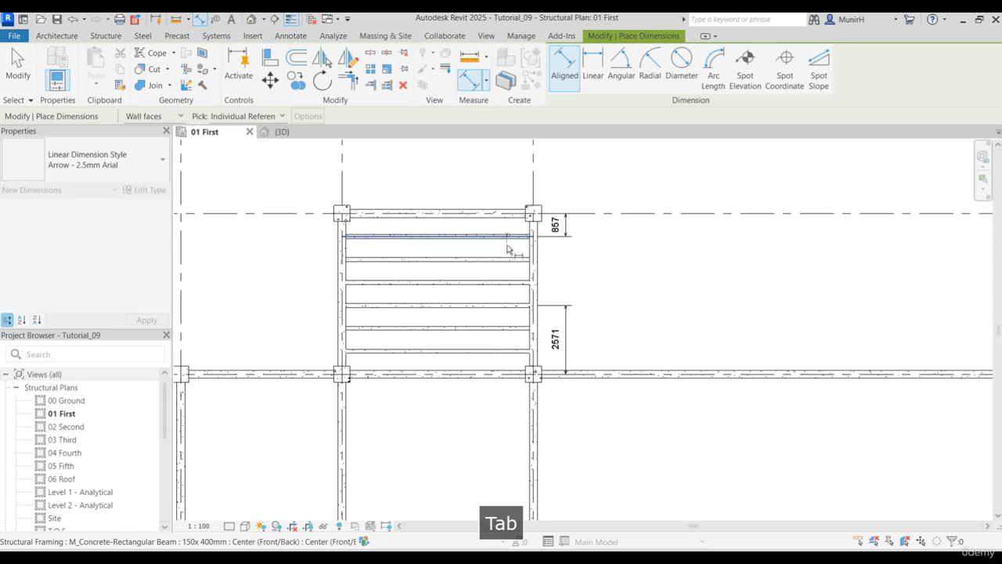
left_click(510, 262)
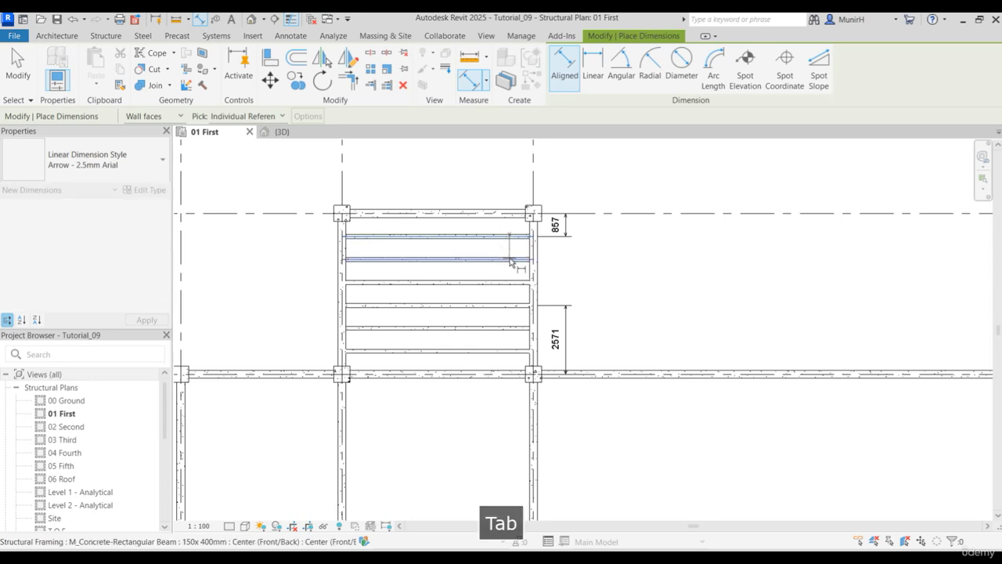
left_click(559, 258)
key("Escape")
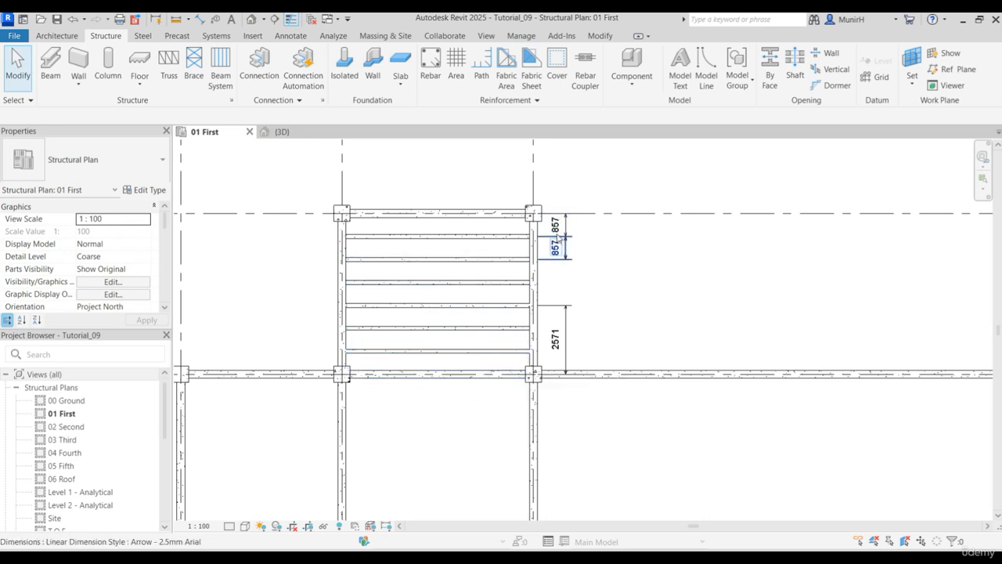
- Change the layout rule of the beam system in bay B-C, grids 1-2, to Maximum Spacing
key("Tab")
left_click(443, 241)
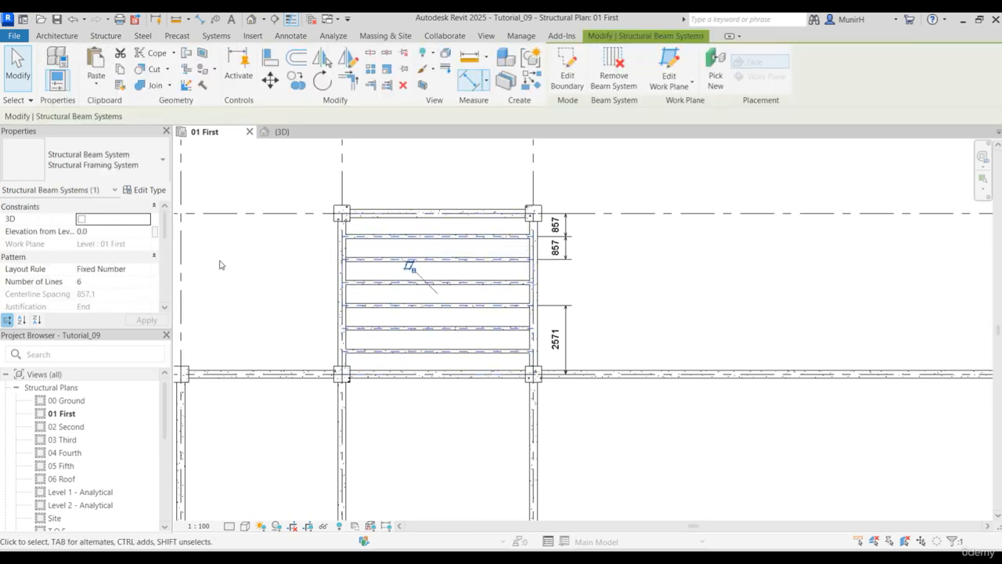
left_click_drag(165, 221, 165, 226)
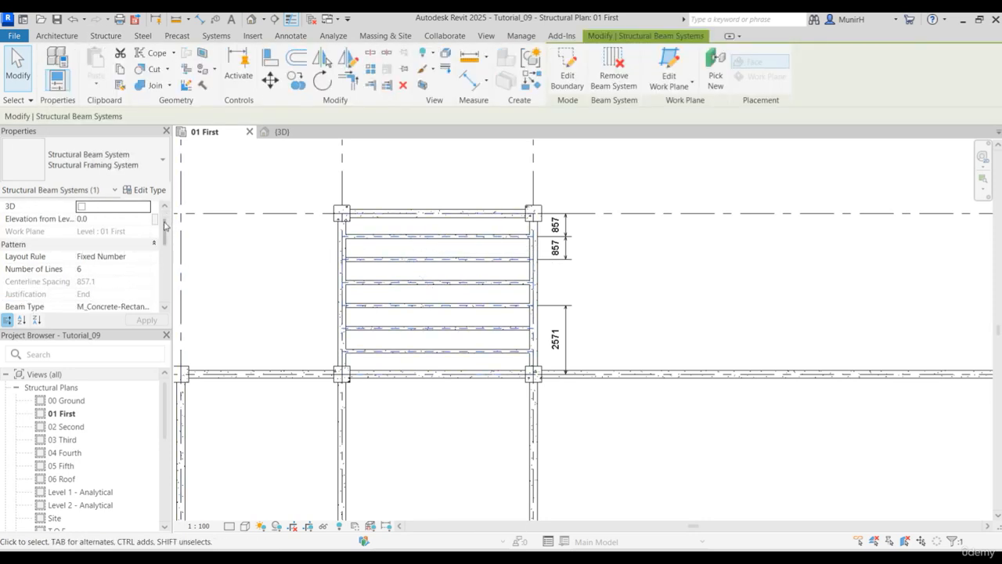
left_click(125, 256)
left_click(145, 256)
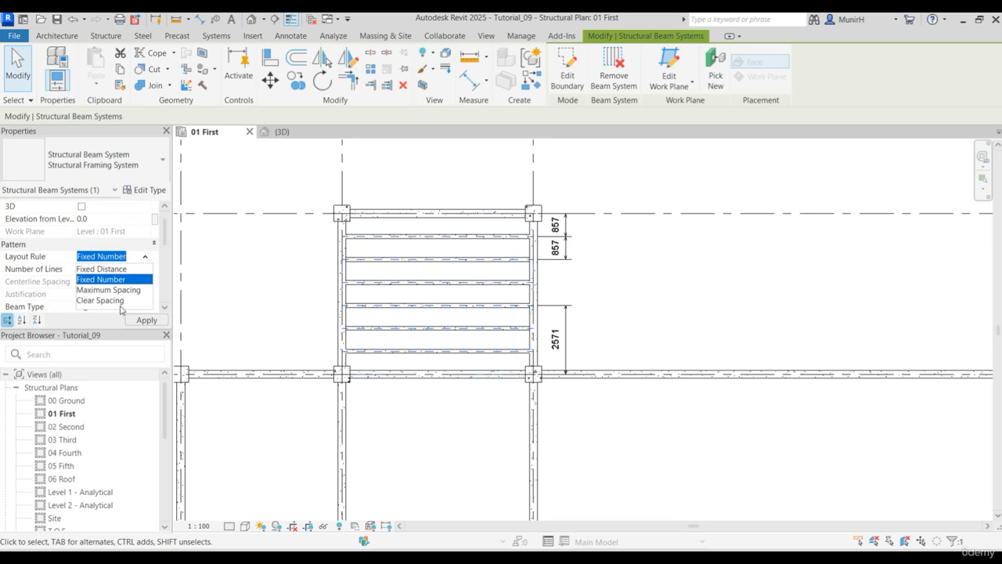
left_click(130, 290)
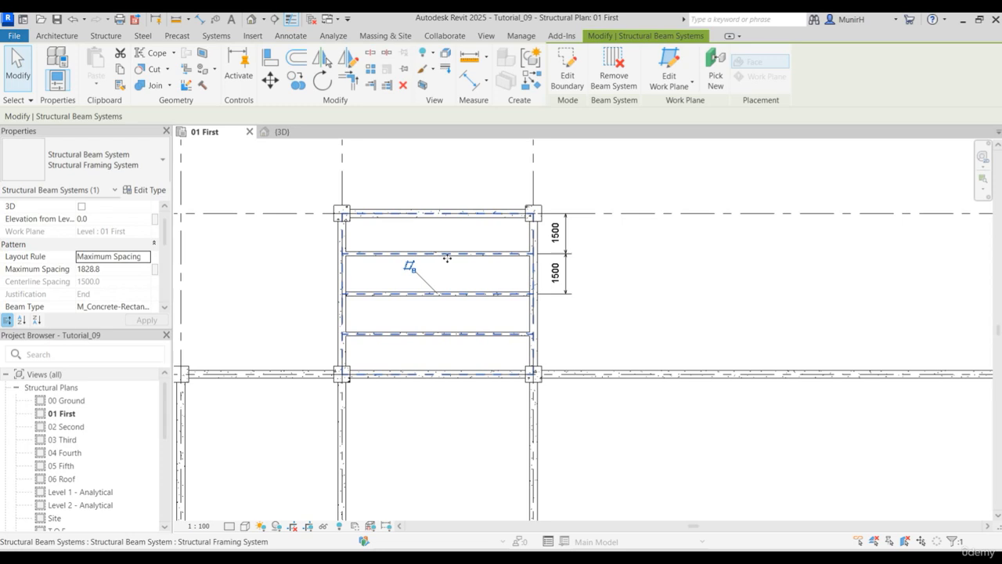
- Switch the bay B-C beam system's layout rule to Clear Spacing and set the clear spacing to 1500 mm
left_click(145, 257)
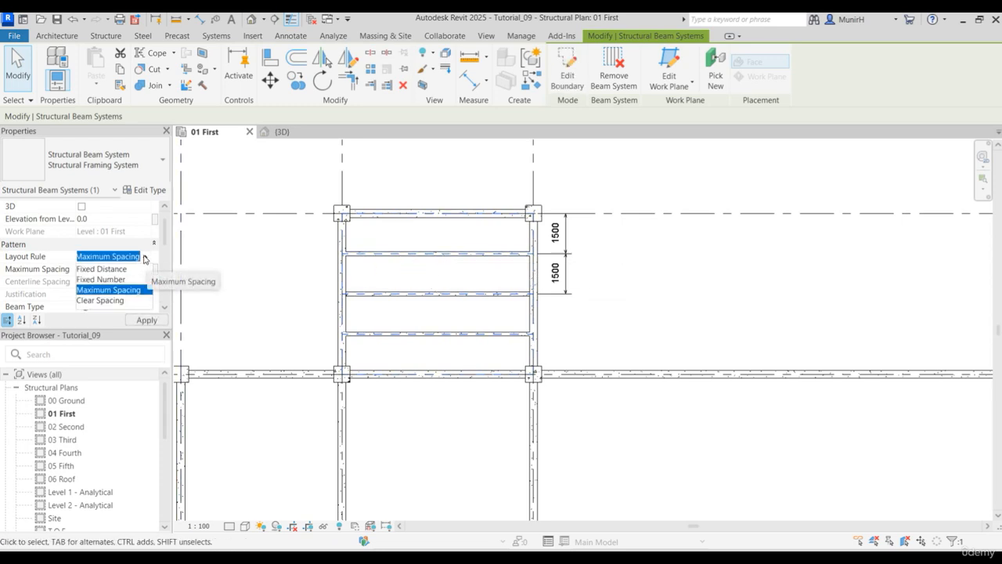
left_click(116, 301)
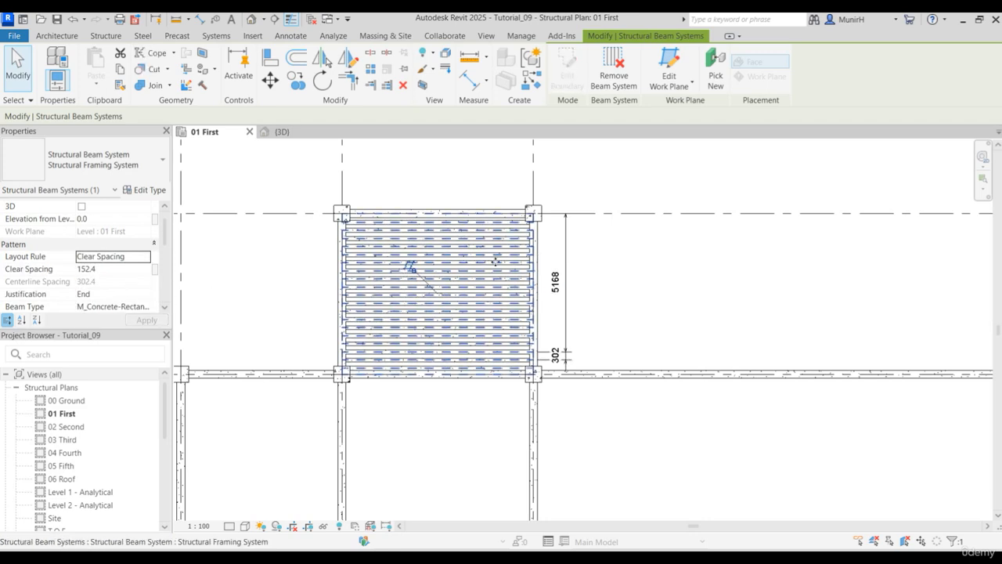
left_click(142, 270)
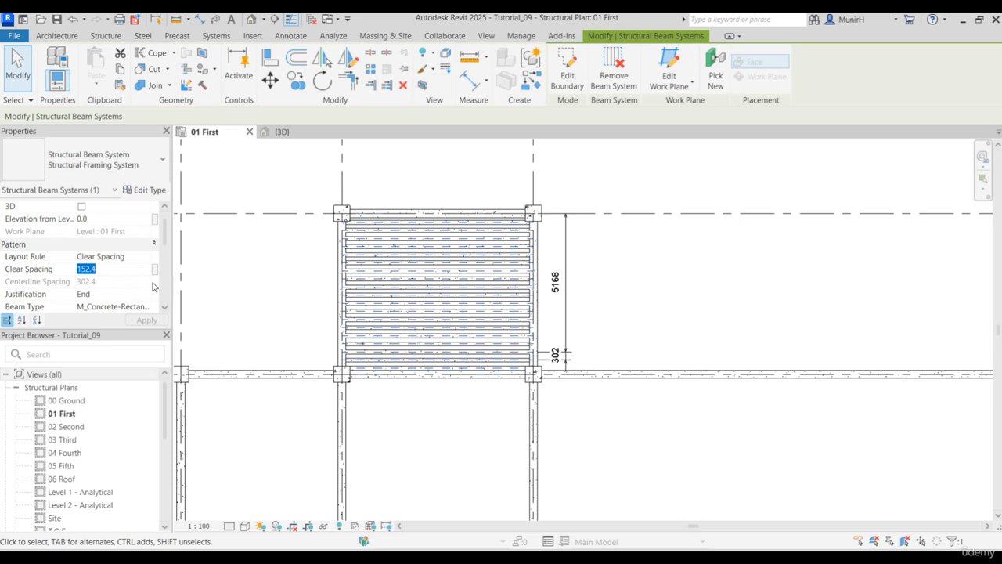
type("1500")
key("Return")
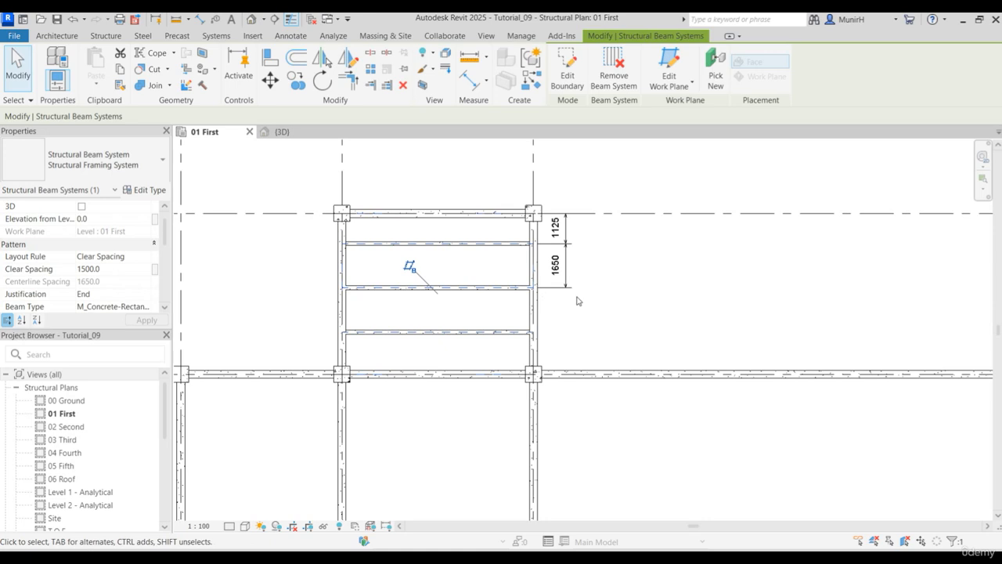
- Add an aligned dimension between the facing edges of the two uppermost 150x 400mm beams, placed left of the bay
left_click(203, 22)
scroll(412, 255, "up", 2)
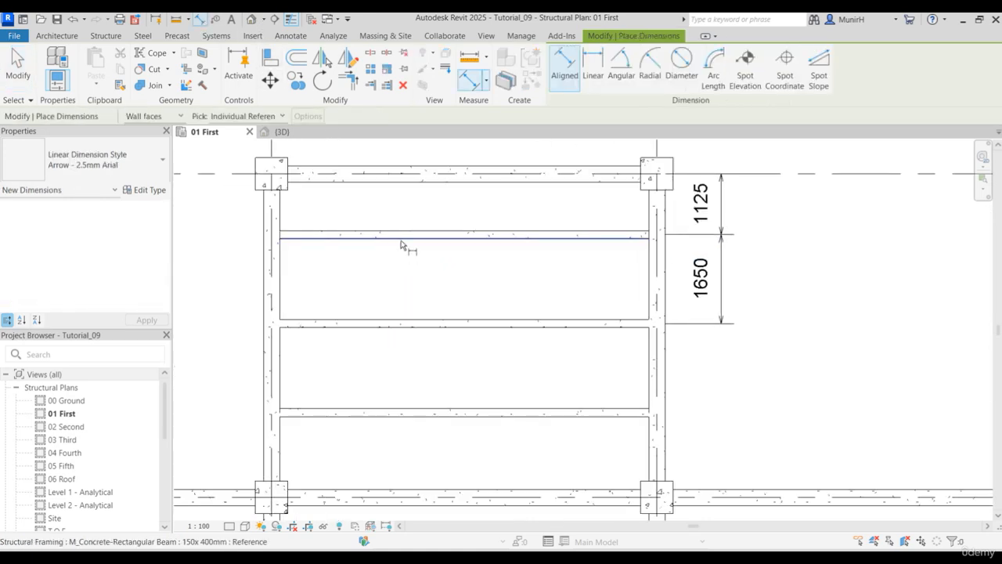
left_click(401, 238)
left_click(418, 324)
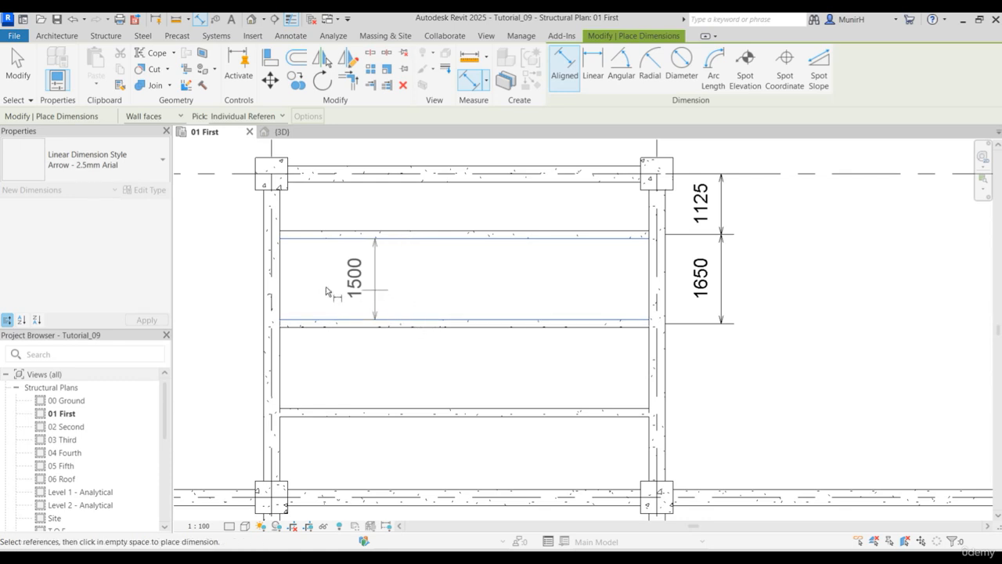
left_click(235, 291)
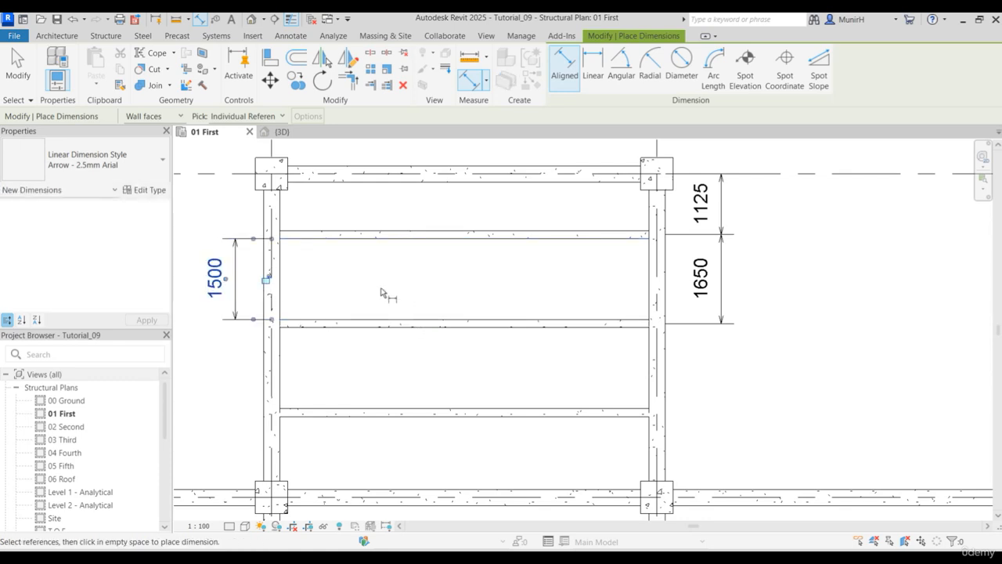
key("Escape")
key("Escape")
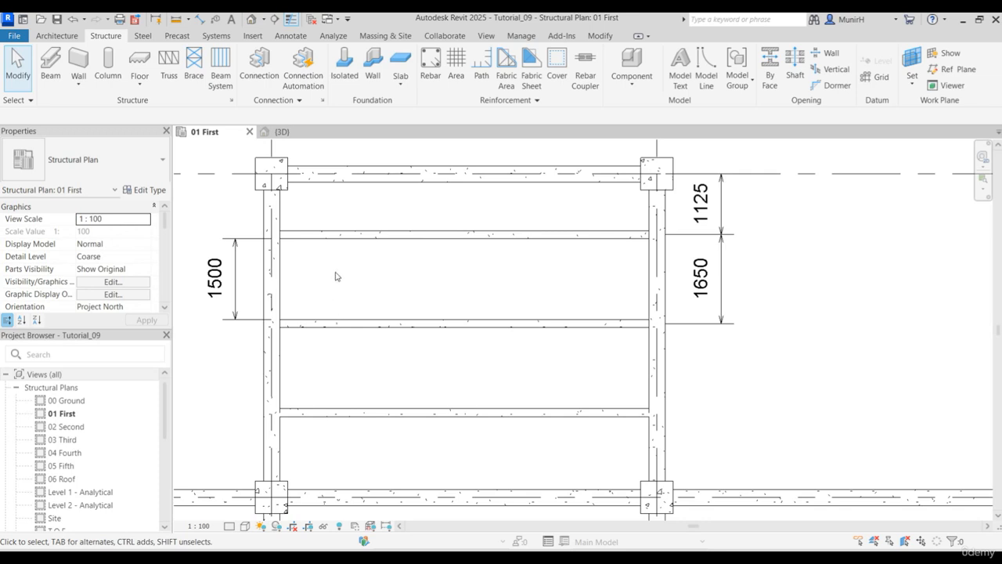
- Delete the two dimensions right of bay B-C and the one left of it
scroll(456, 280, "down", 2)
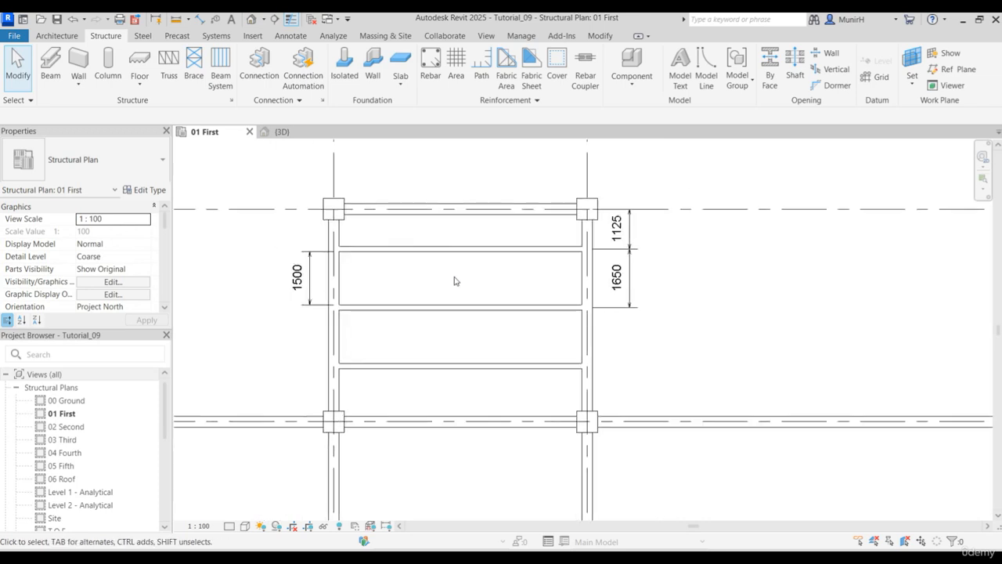
left_click_drag(649, 313, 593, 207)
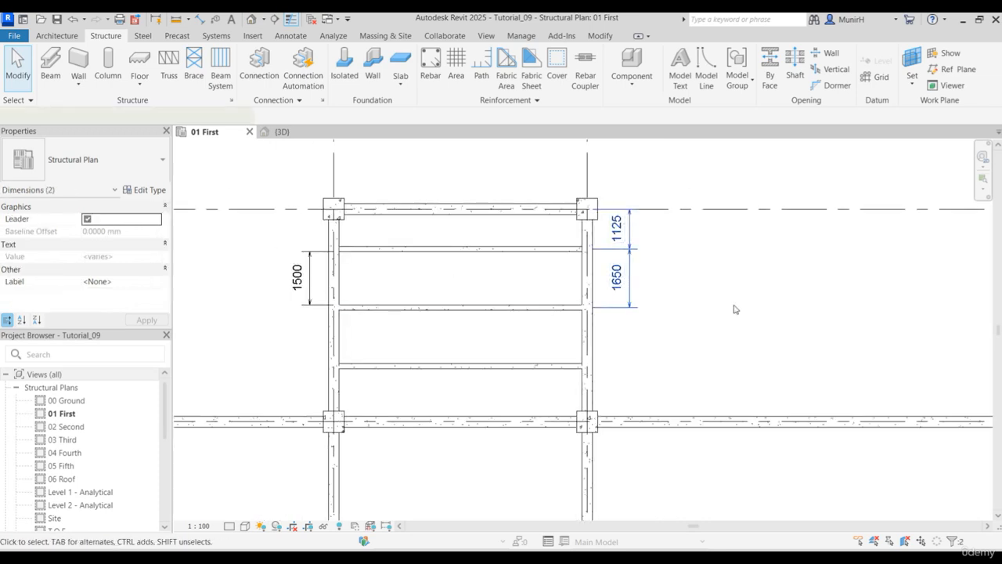
key("Delete")
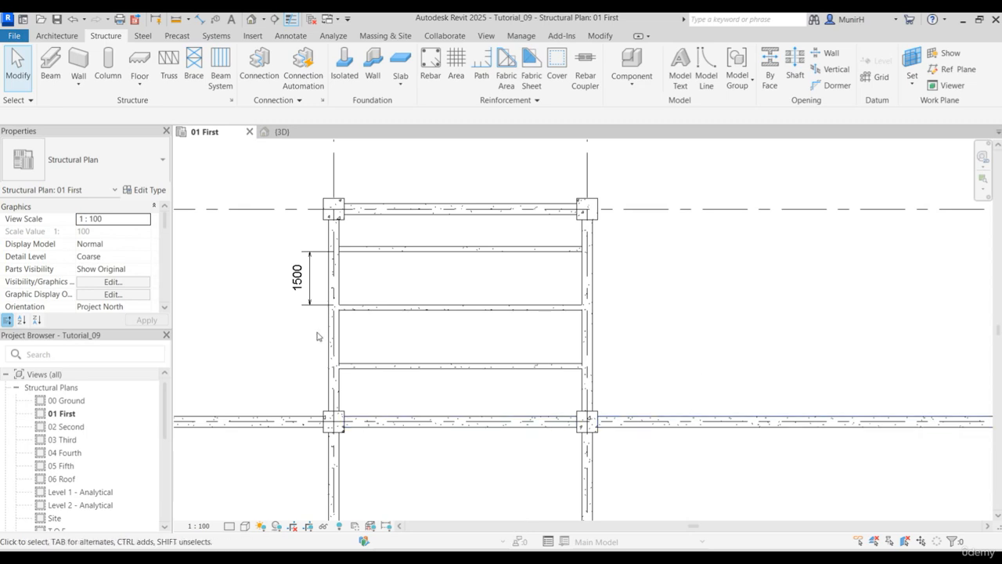
left_click(298, 277)
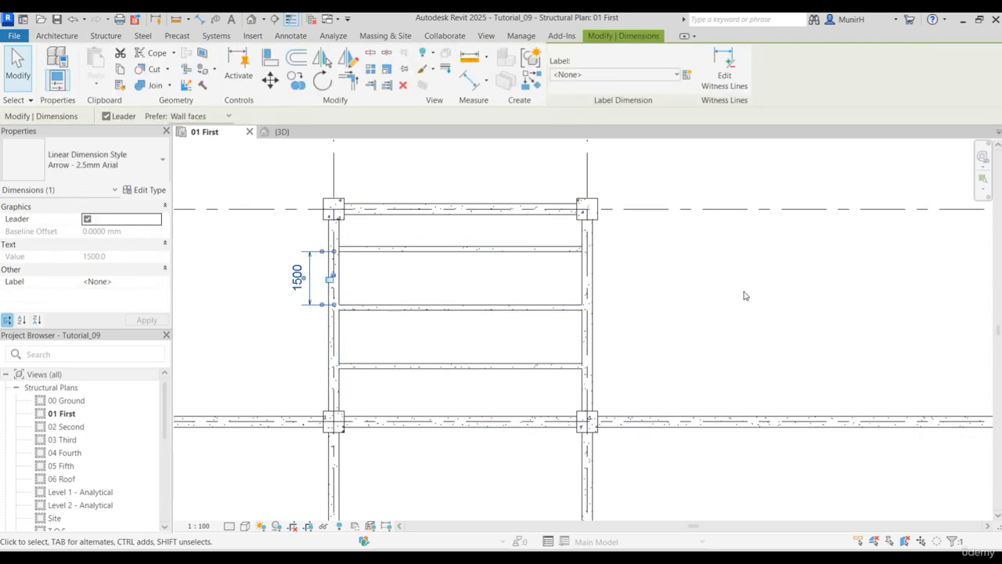
key("Delete")
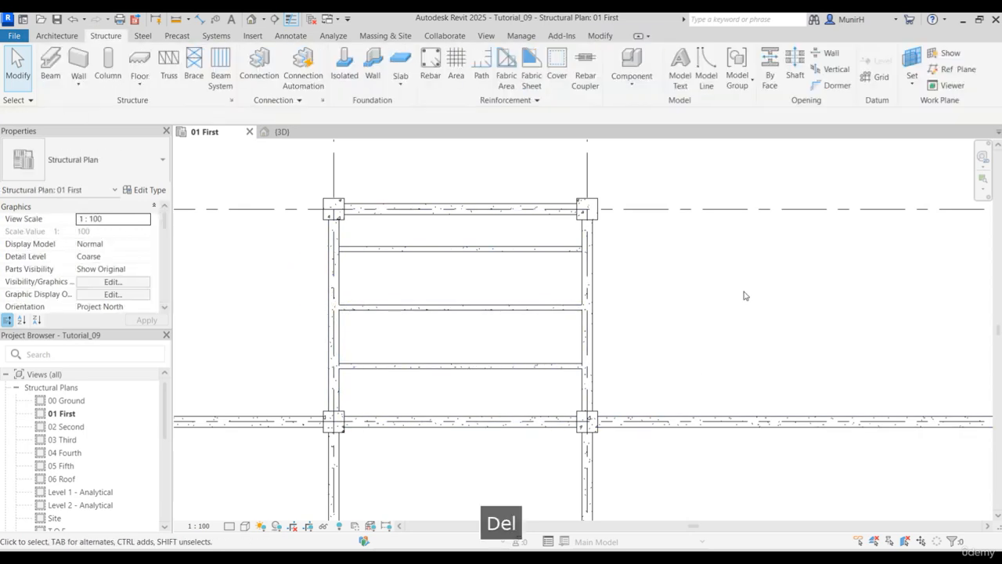
- Change the layout rule of the bay B-C beam system, grids 1-2, to Fixed Distance with a fixed spacing of 1250 mm
key("Tab")
left_click(494, 251)
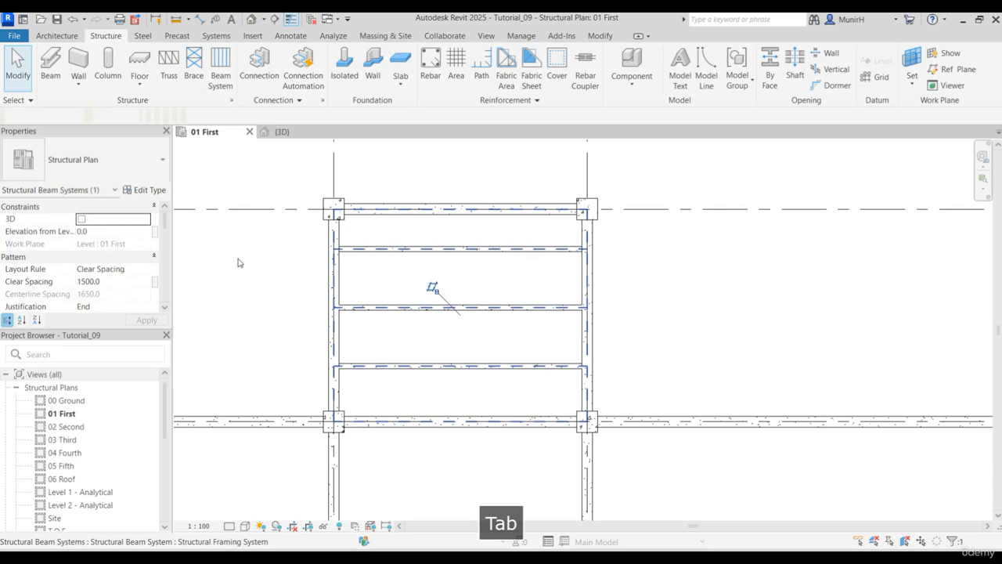
left_click(148, 271)
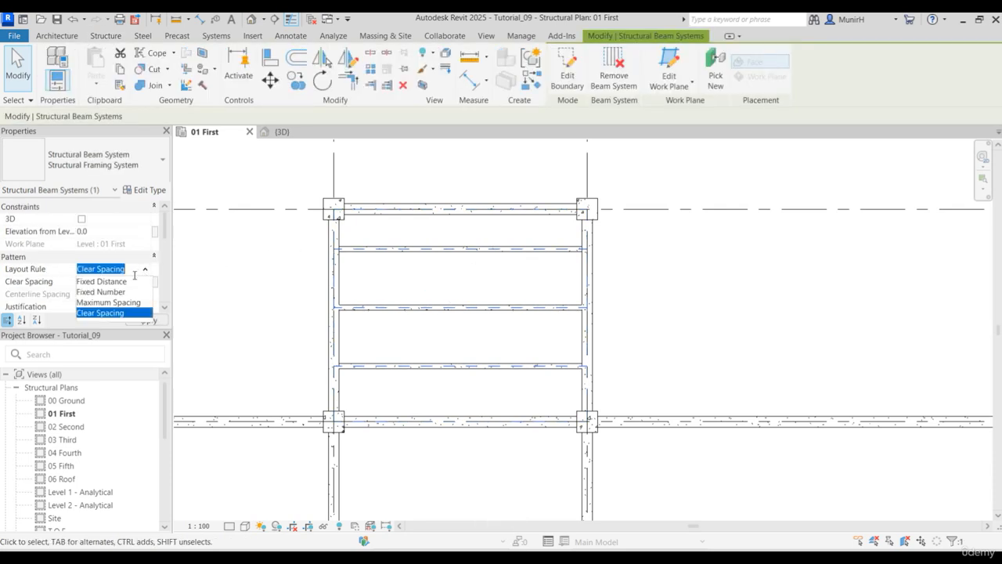
left_click(114, 281)
left_click(115, 281)
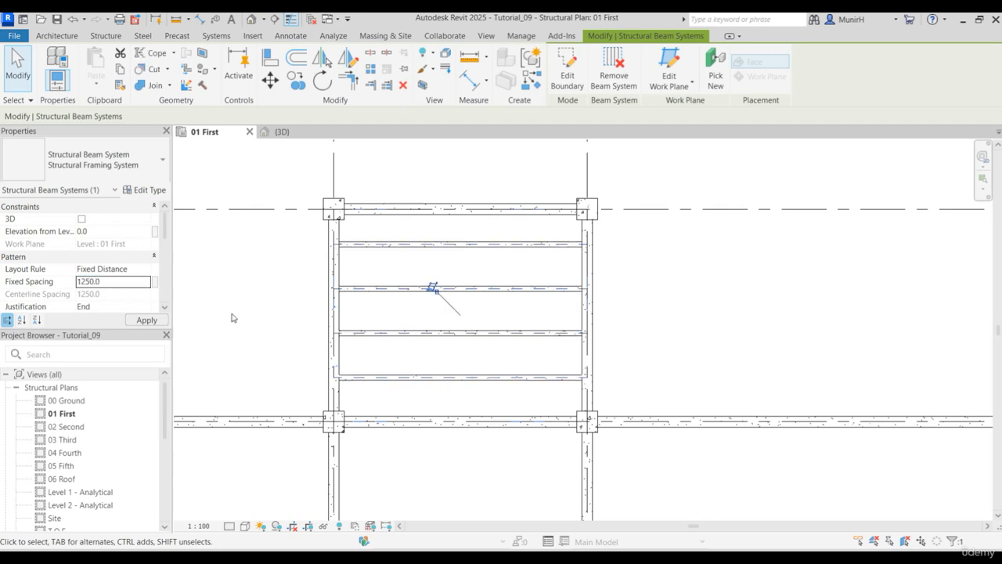
scroll(673, 313, "down", 3)
middle_click_drag(678, 296, 685, 301)
scroll(572, 266, "down", 5)
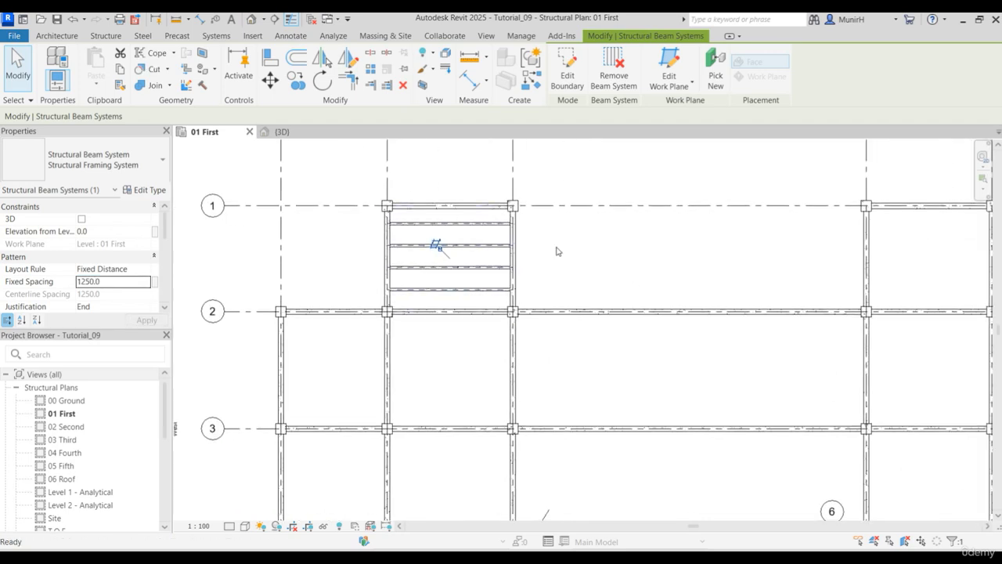
key("Escape")
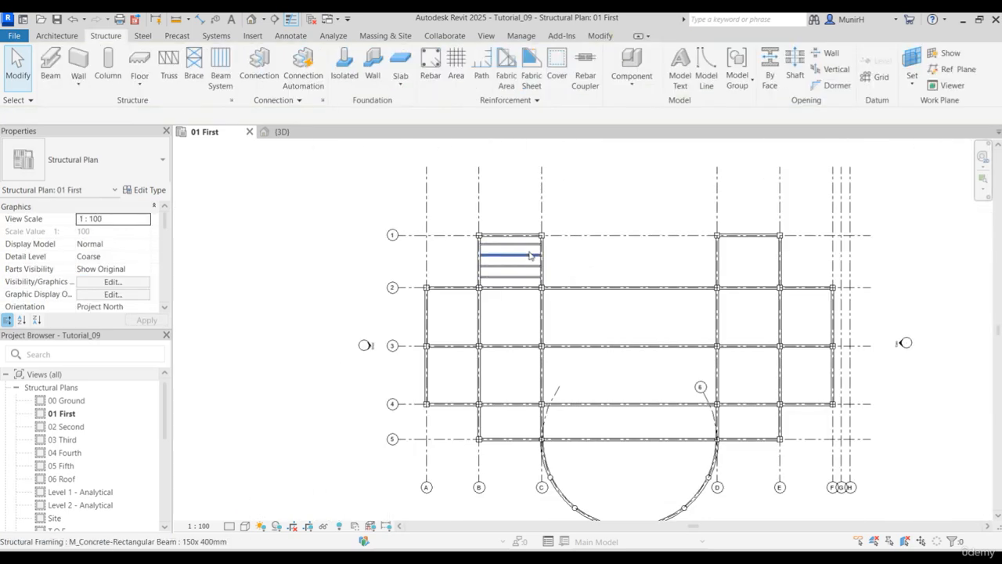
- Place automatic 150x 400mm beam systems parallel to the numbered grids in bay D-E, grids 1-2, and in all bays from B to F, grids 2-3
left_click(220, 71)
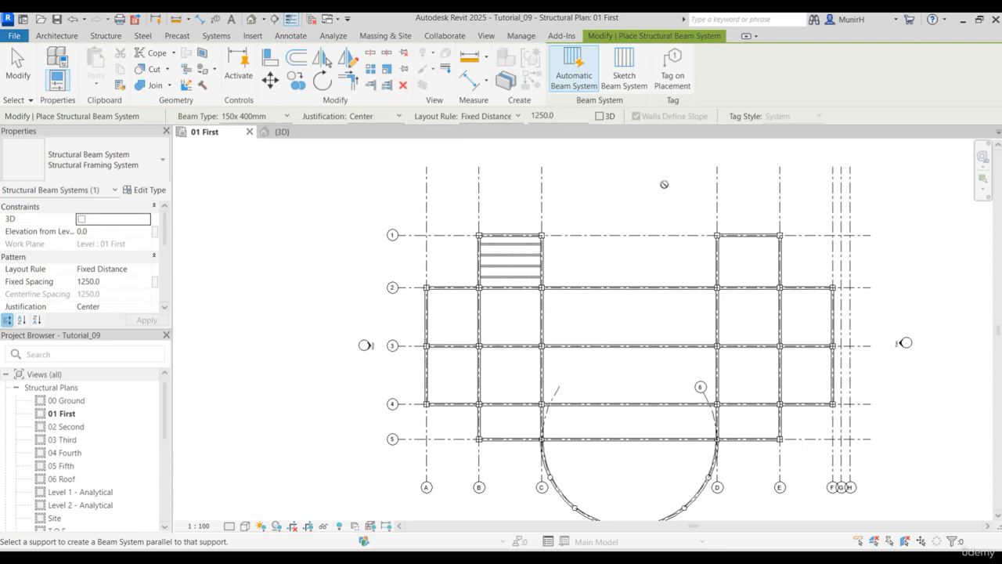
left_click(752, 240)
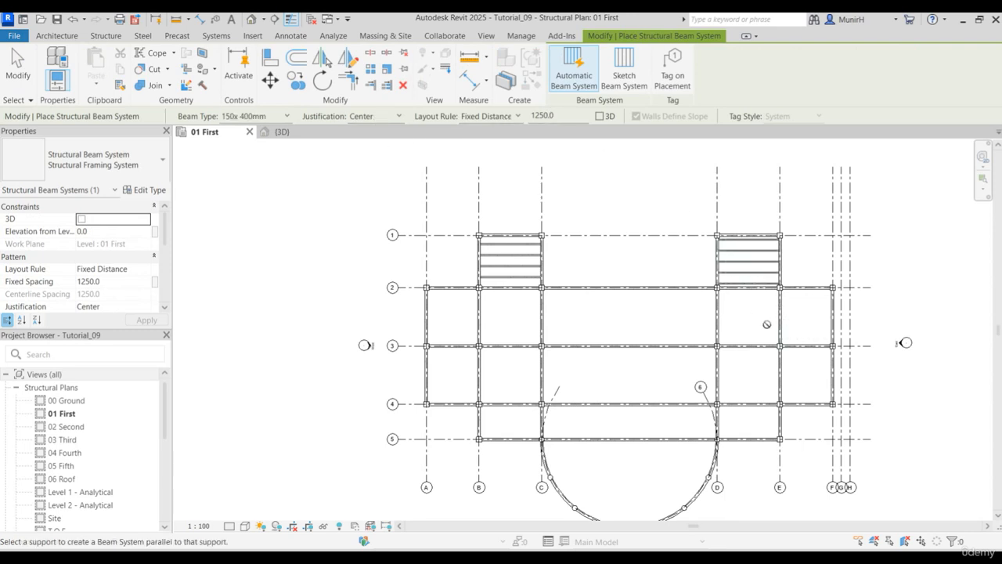
left_click(814, 292)
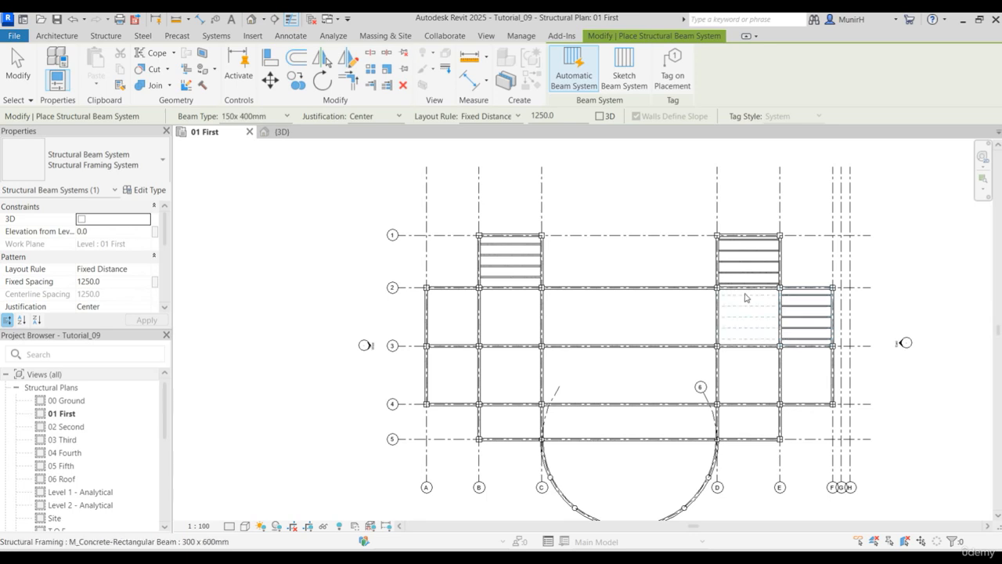
left_click(746, 296)
left_click(647, 297)
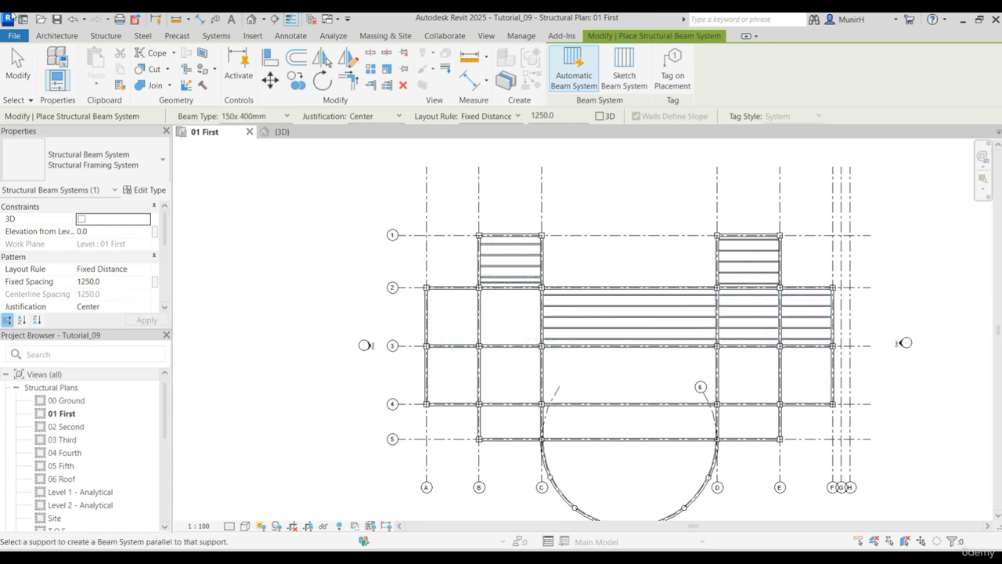
left_click(72, 21)
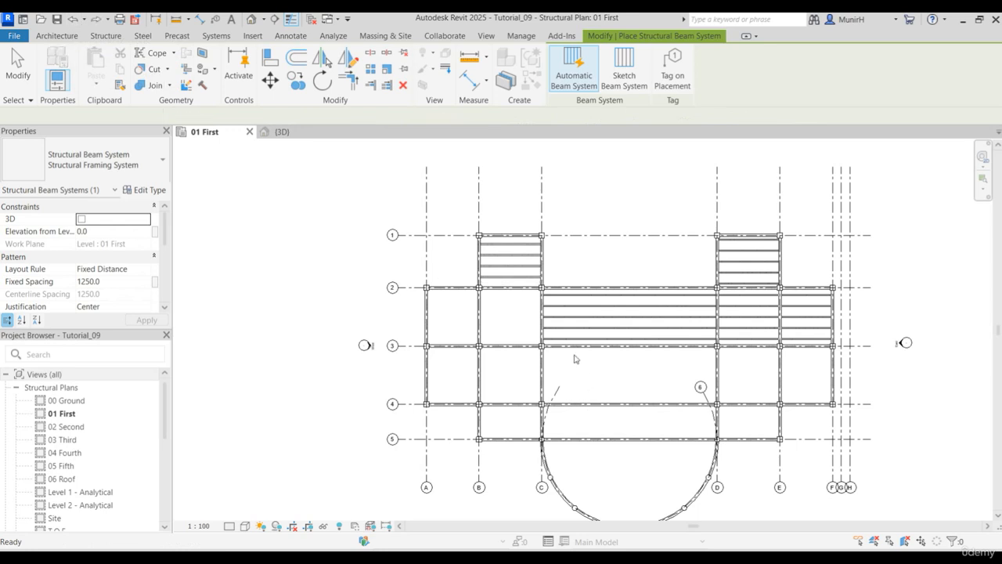
left_click(515, 294)
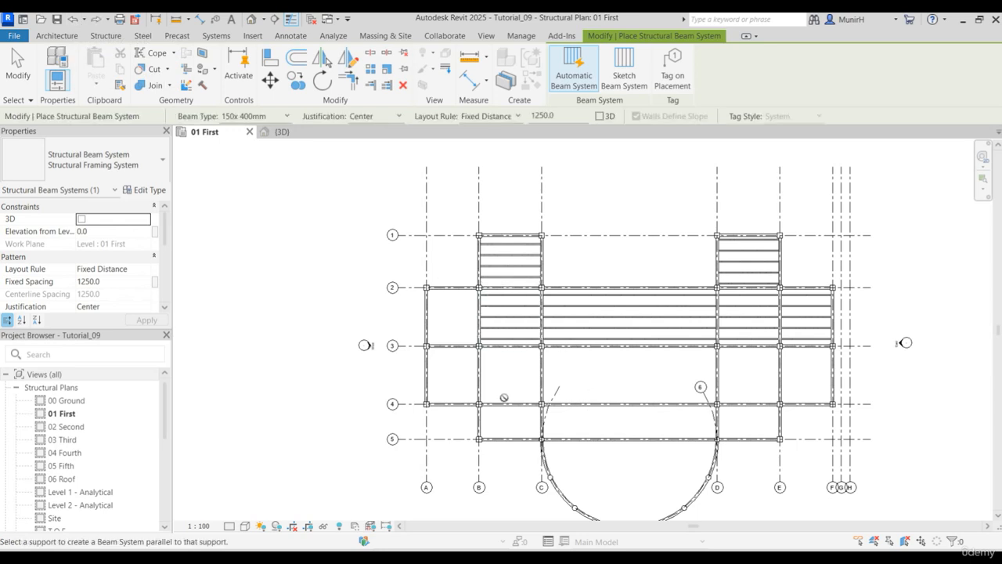
- Place automatic 150x 400mm beam systems parallel to grid 3 in all bays from A to F between grids 3 and 4
left_click(457, 351)
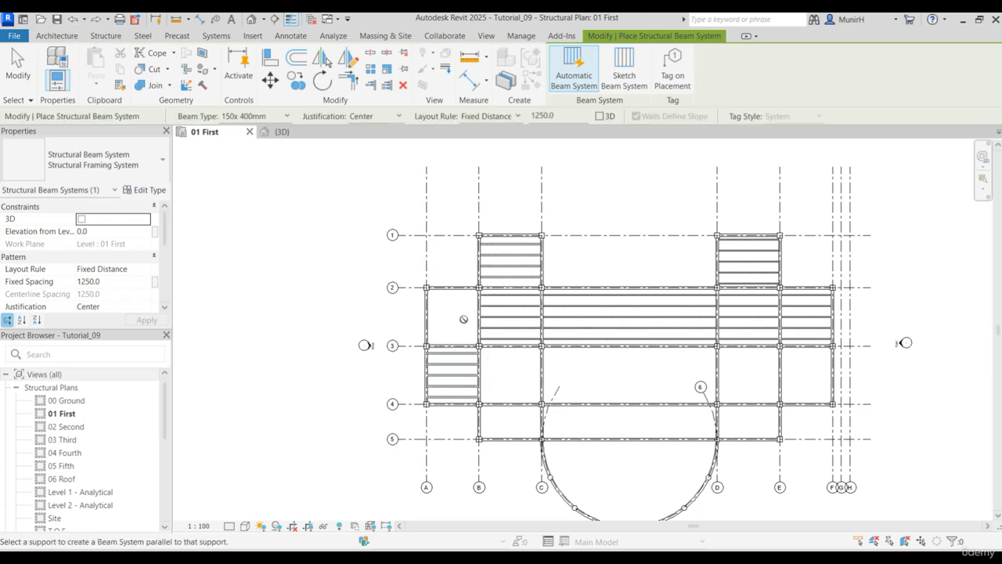
left_click(510, 353)
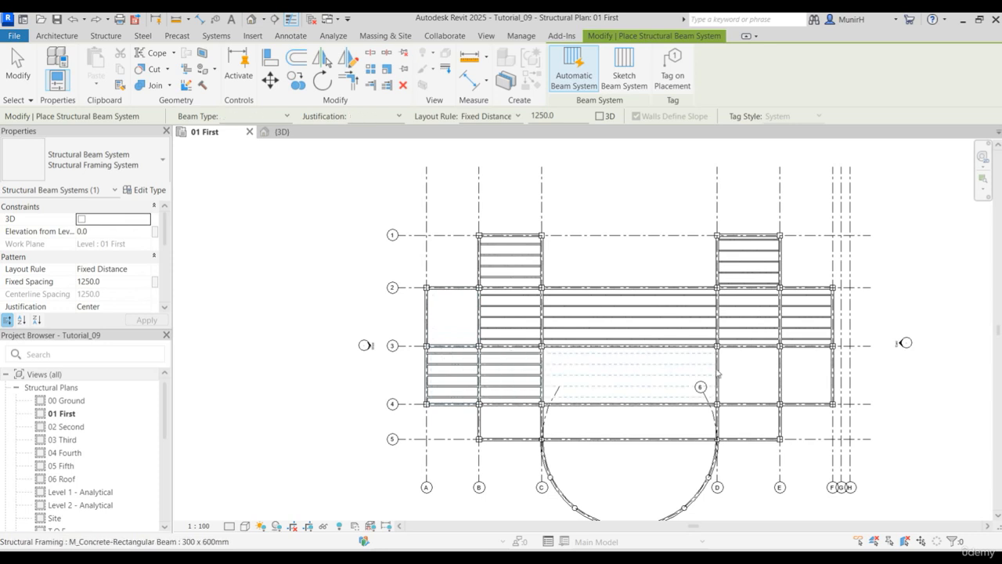
left_click(626, 356)
left_click(774, 366)
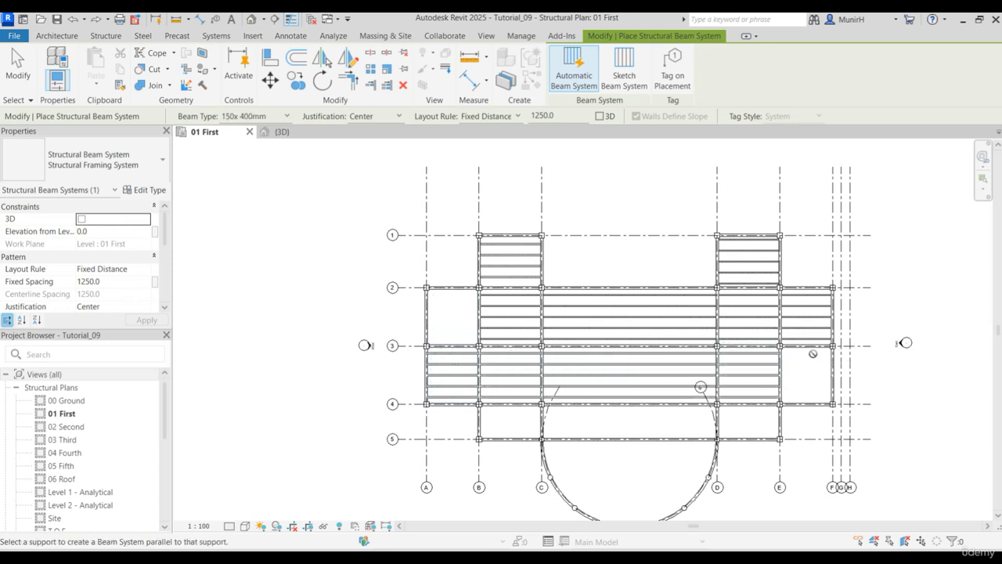
left_click(807, 374)
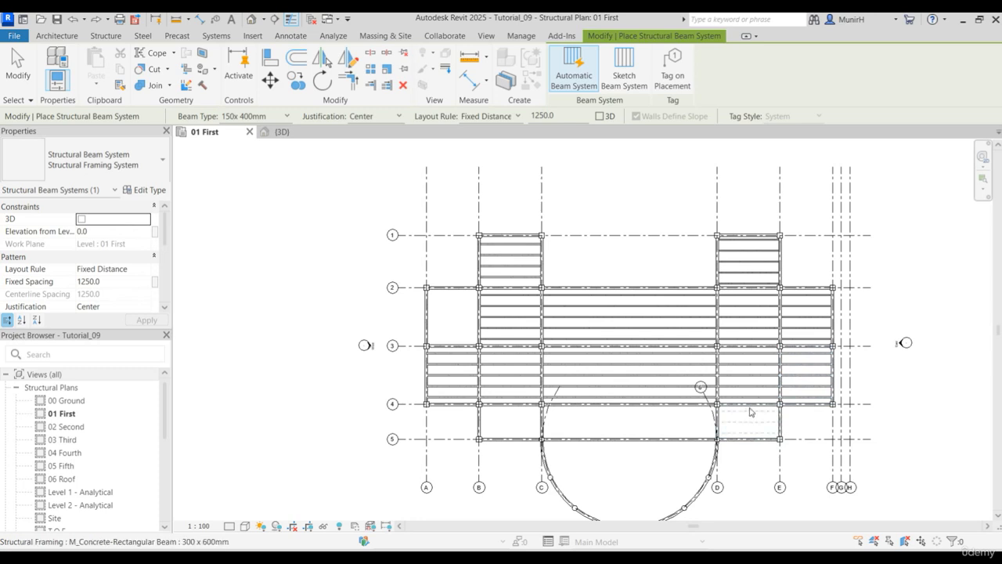
- Place automatic 150x 400mm beam systems in the bays from B to E, grids 4-5, and in the curved bay beyond grid 5
left_click(751, 413)
left_click(653, 415)
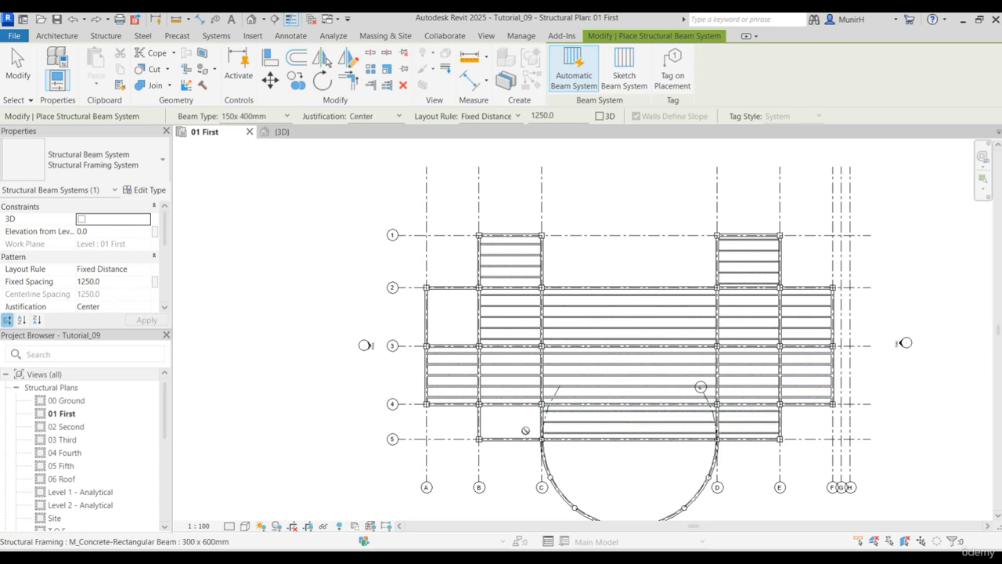
left_click(546, 455)
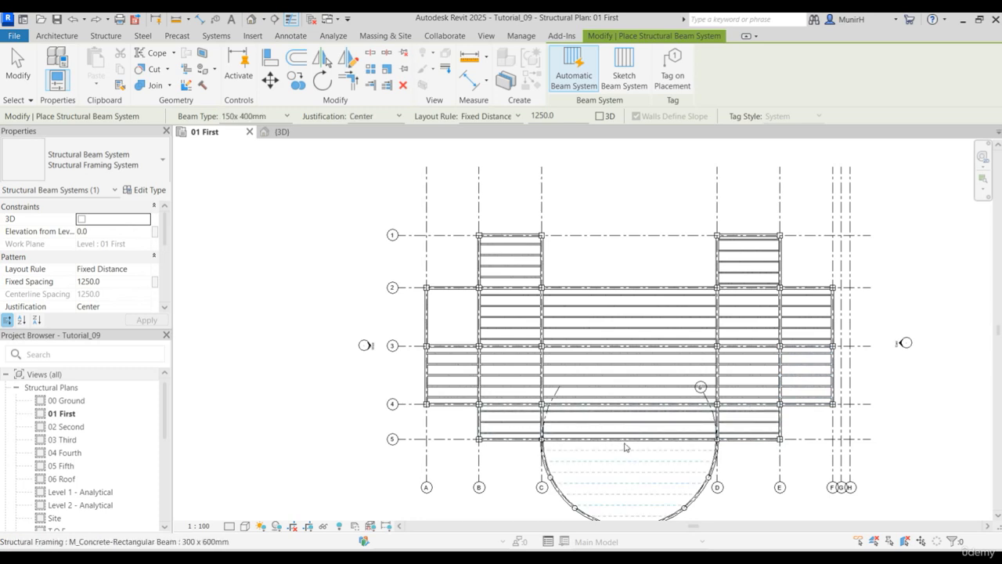
left_click(844, 510)
key("Escape")
key("Escape")
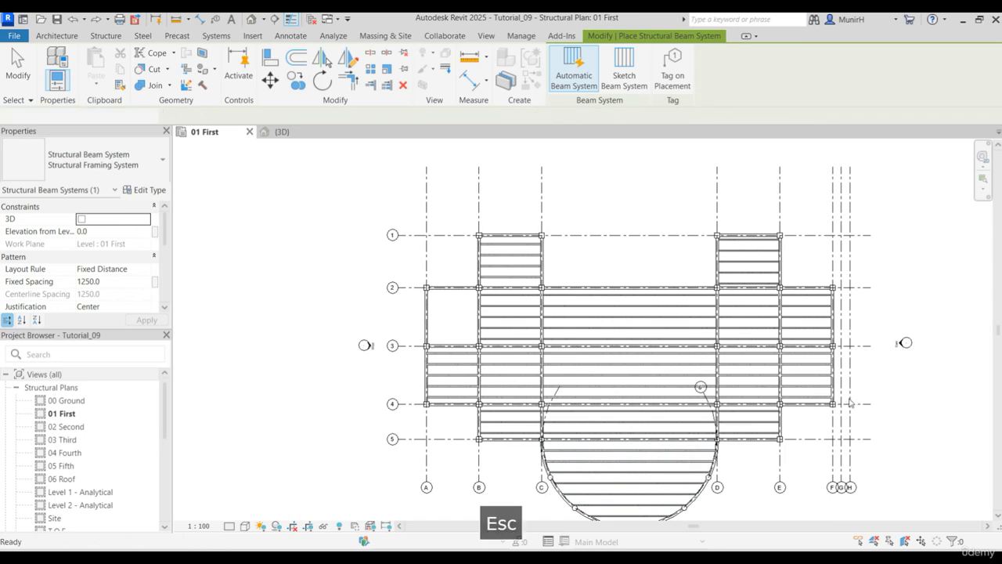
- Start sketching a beam system and pick the grid 5 main beam between C and D as its first boundary line
scroll(643, 395, "down", 3)
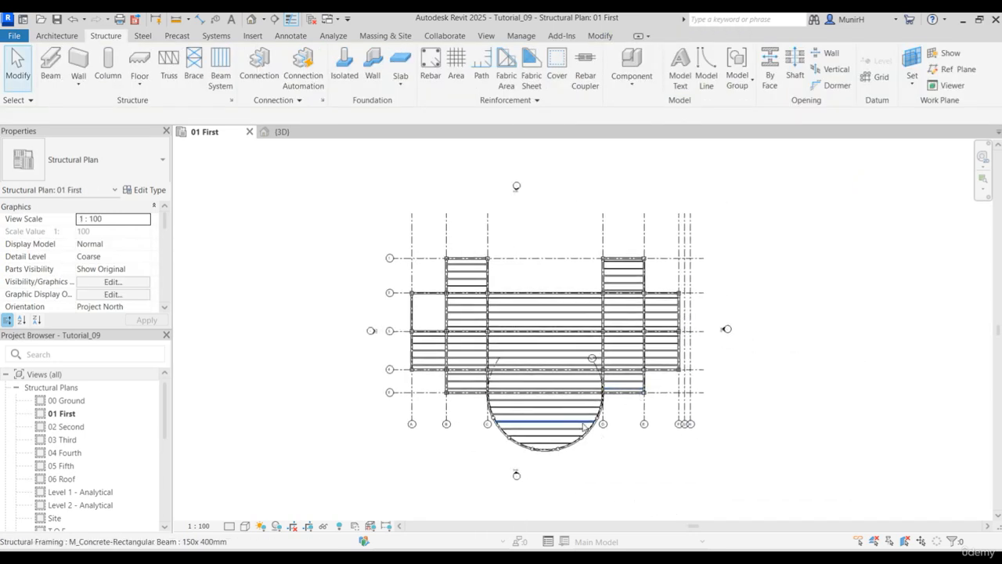
scroll(583, 423, "up", 5)
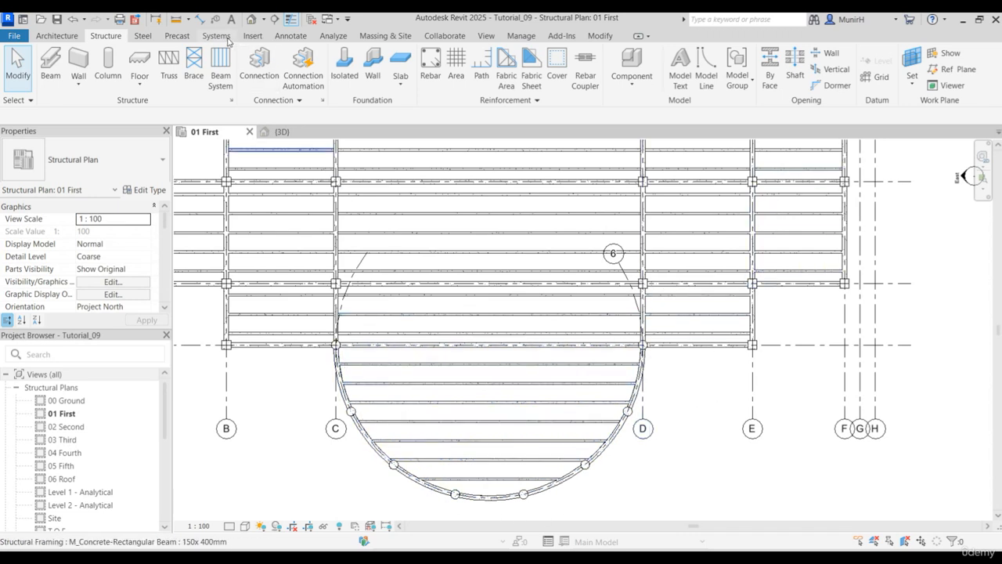
left_click(221, 71)
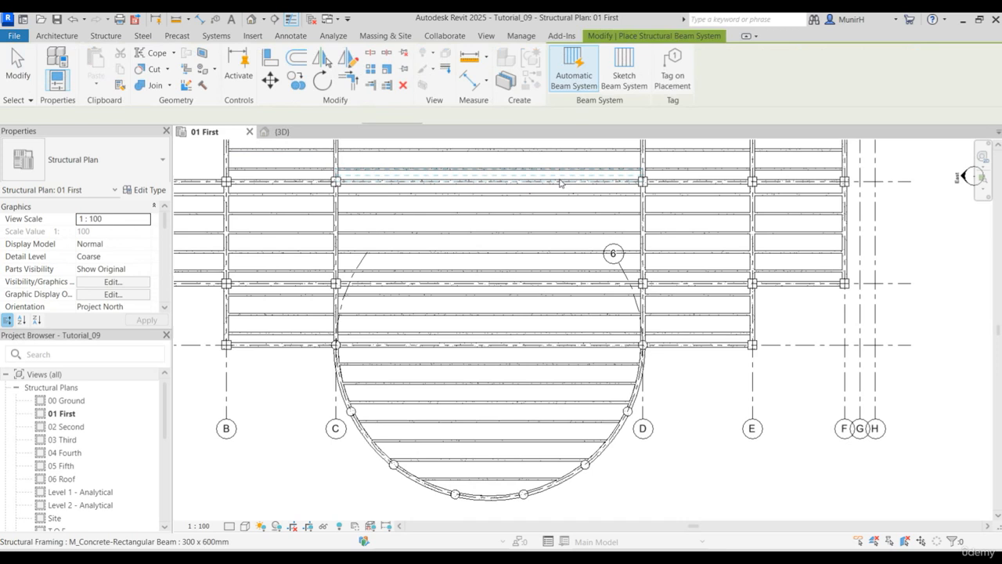
left_click(624, 71)
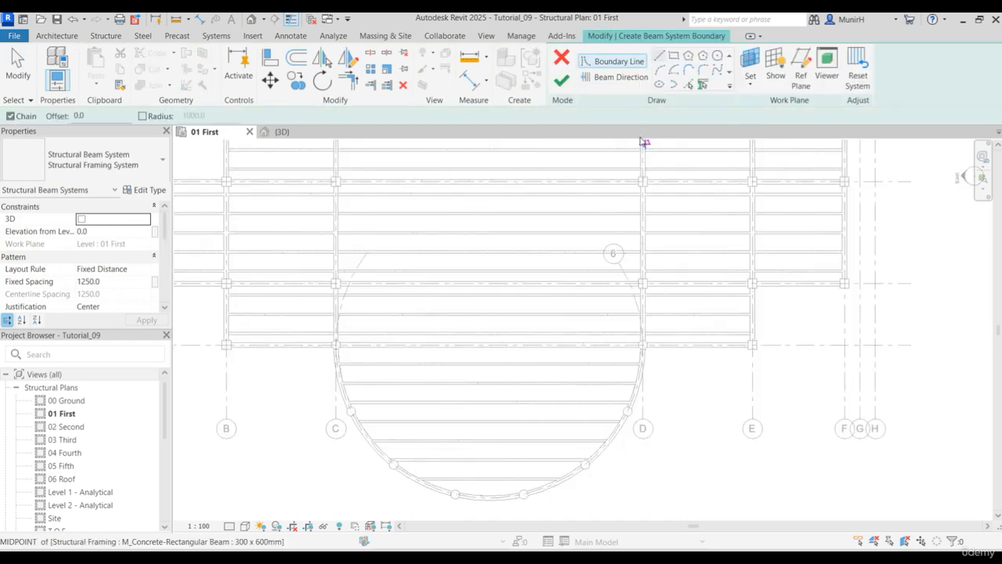
left_click(704, 84)
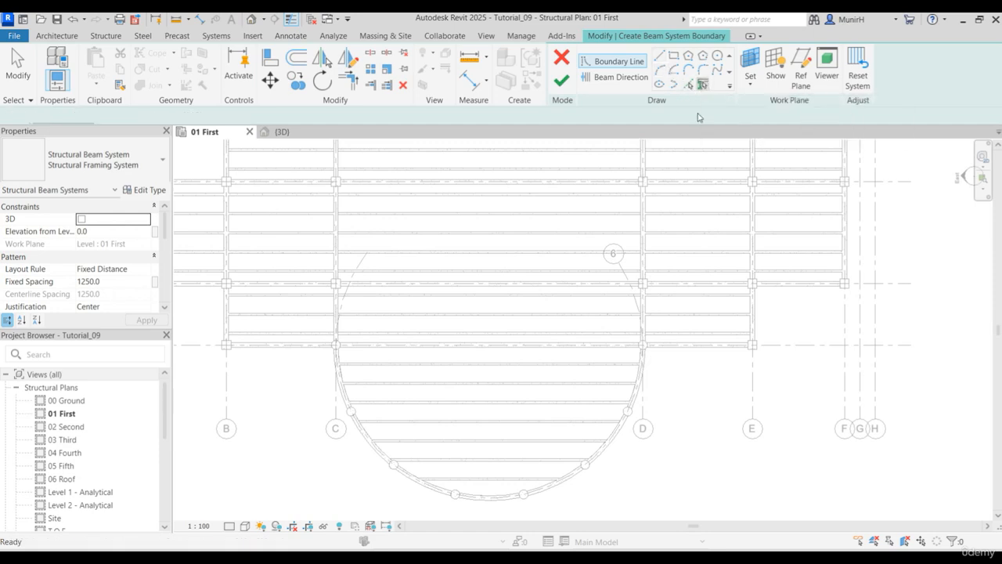
left_click(560, 345)
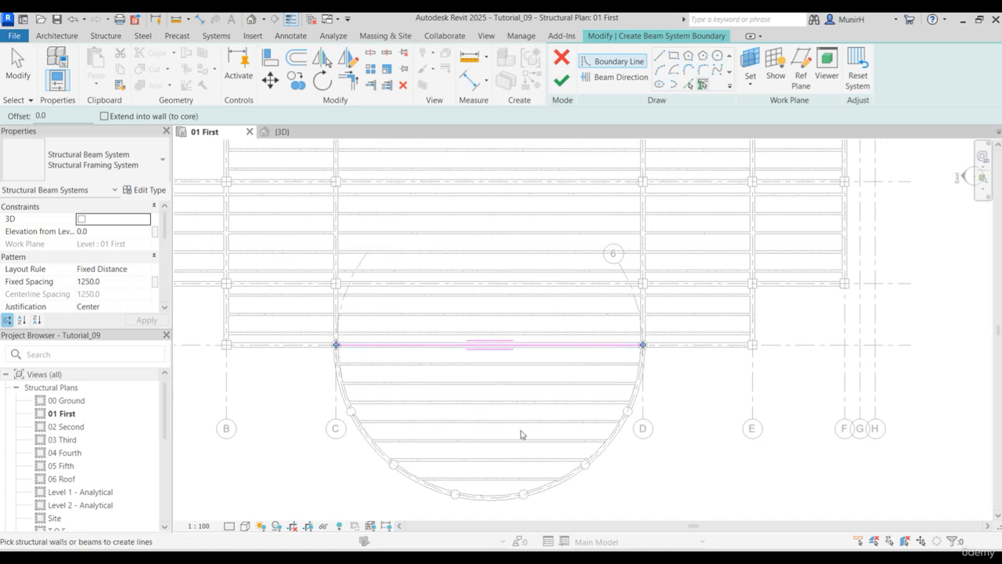
- Complete the beam system boundary by picking all the curved perimeter beams along grid 6 from D round to C
left_click(639, 370)
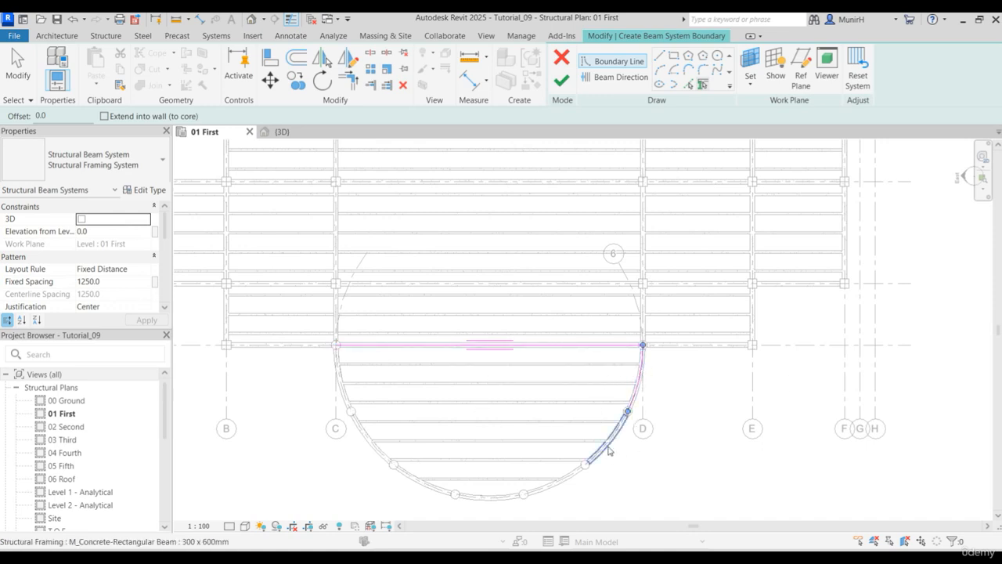
left_click(601, 458)
left_click(557, 483)
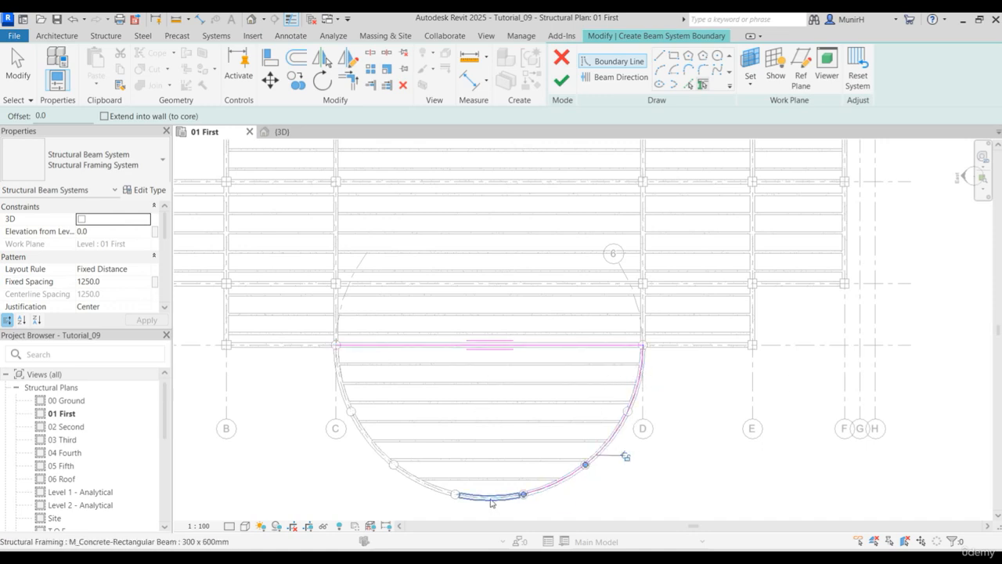
left_click(491, 502)
left_click(434, 495)
left_click(410, 498)
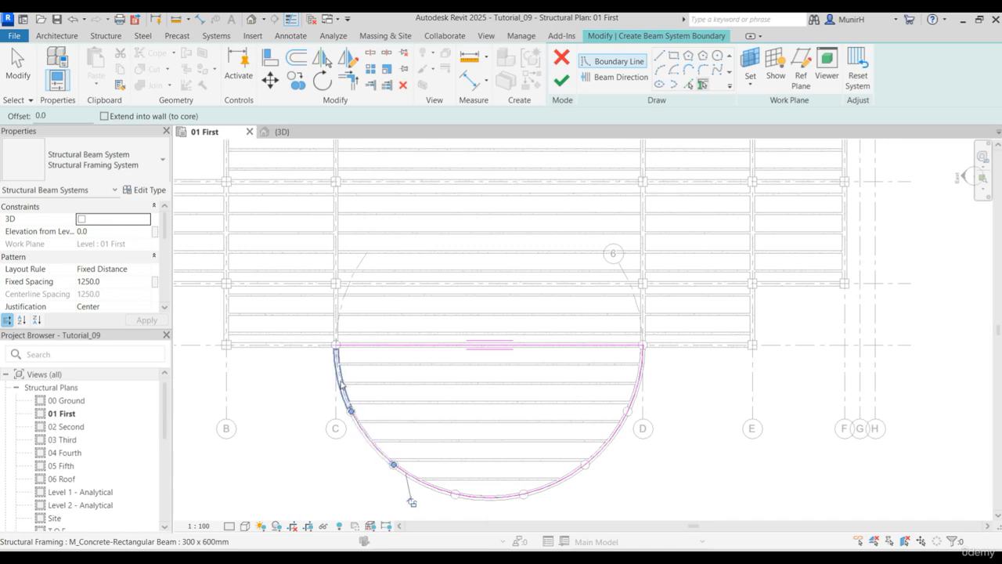
left_click(352, 450)
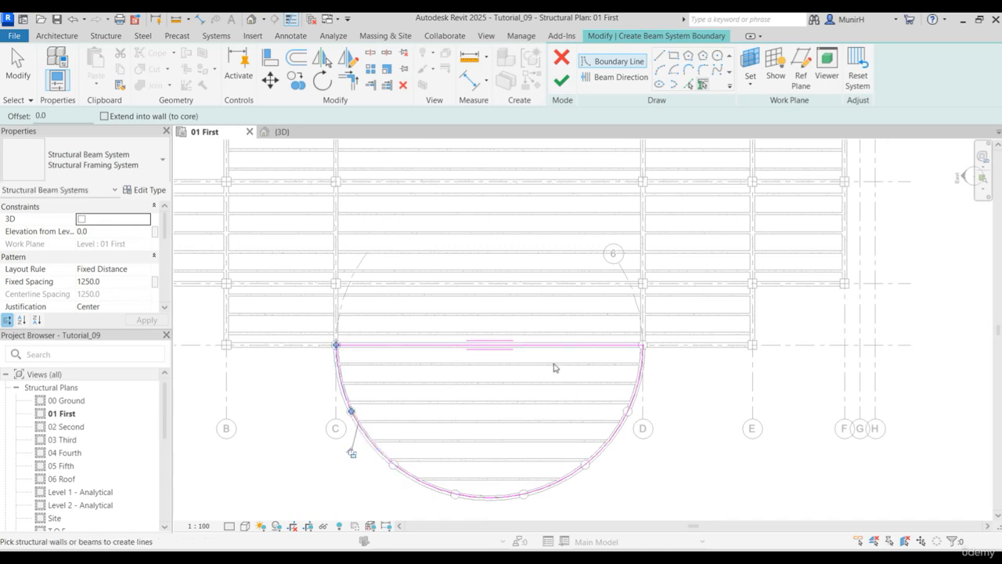
key("Escape")
scroll(356, 365, "up", 6)
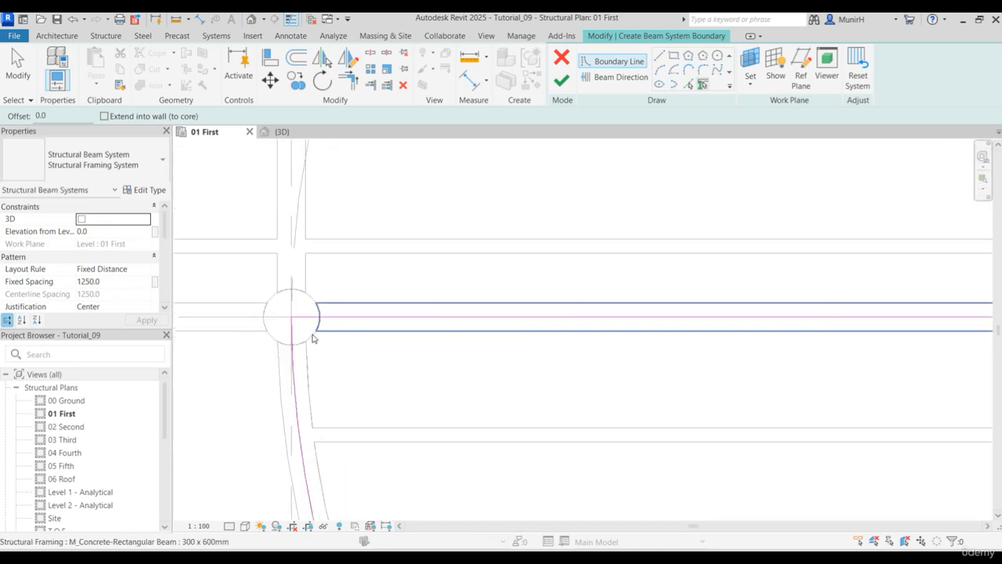
scroll(604, 353, "down", 5)
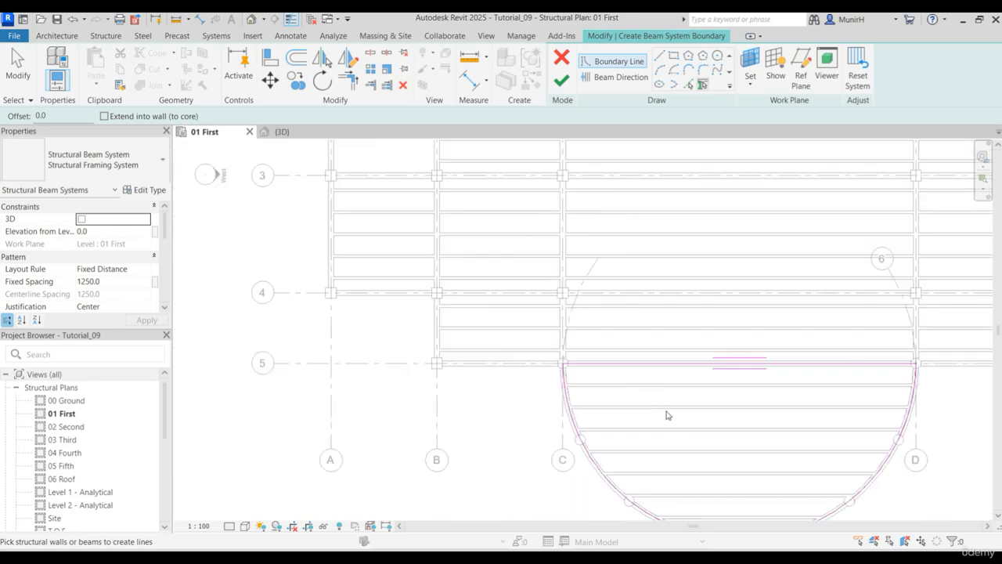
middle_click_drag(776, 425, 535, 358)
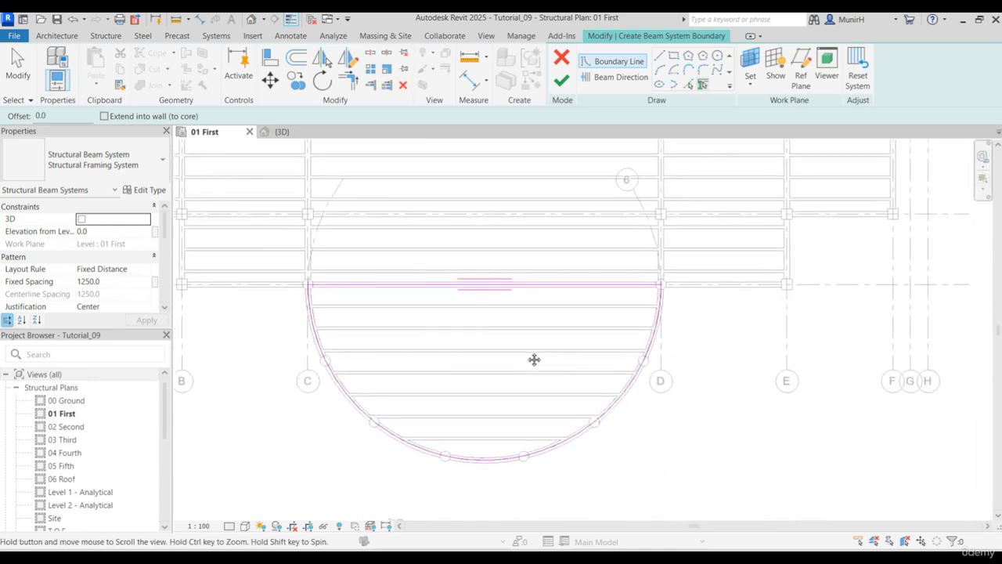
- Draw a beam direction line about 9850 mm long from the centre of grid 6, perpendicular to grid 5, and finish the beam system
left_click(619, 77)
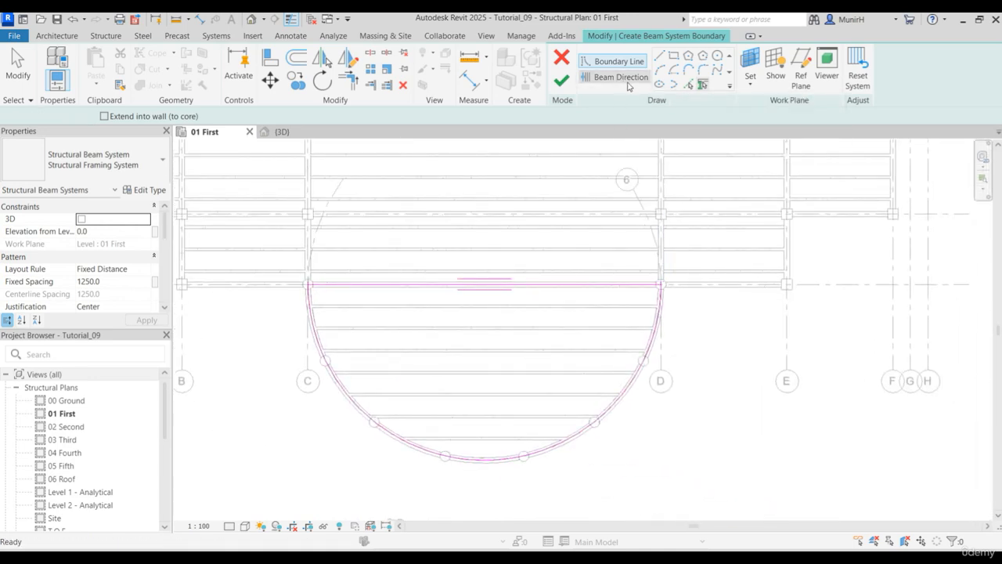
left_click(660, 57)
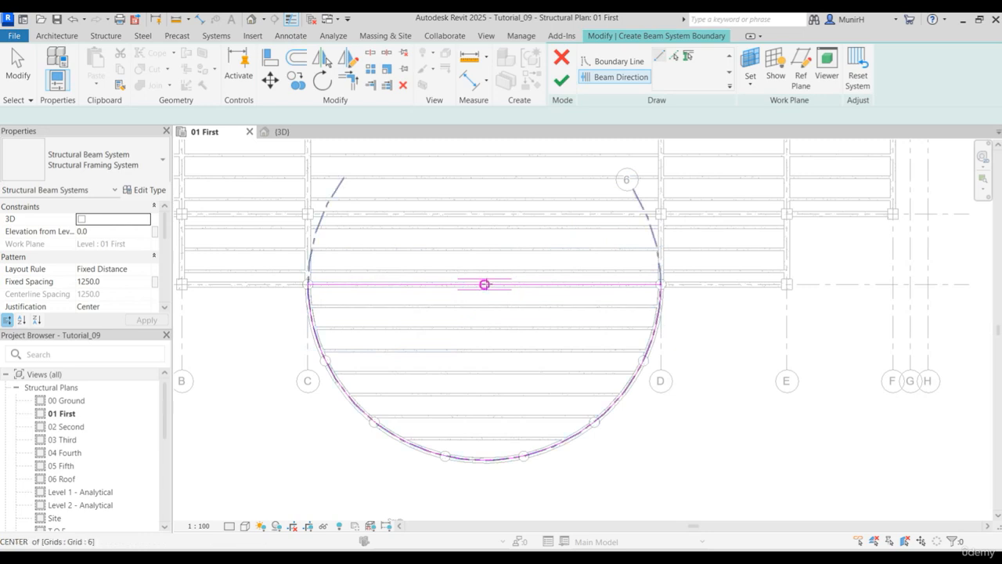
left_click(484, 284)
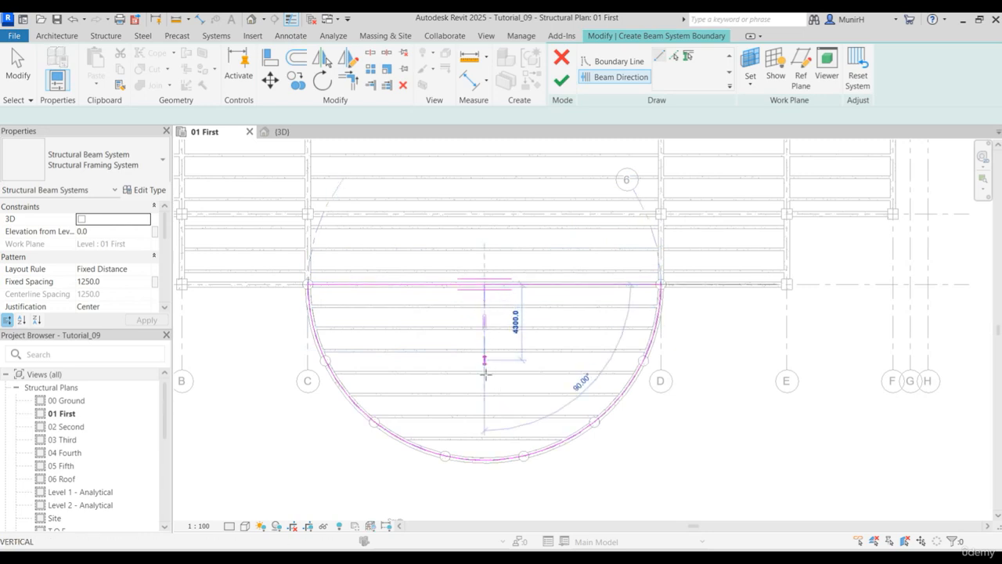
left_click(484, 462)
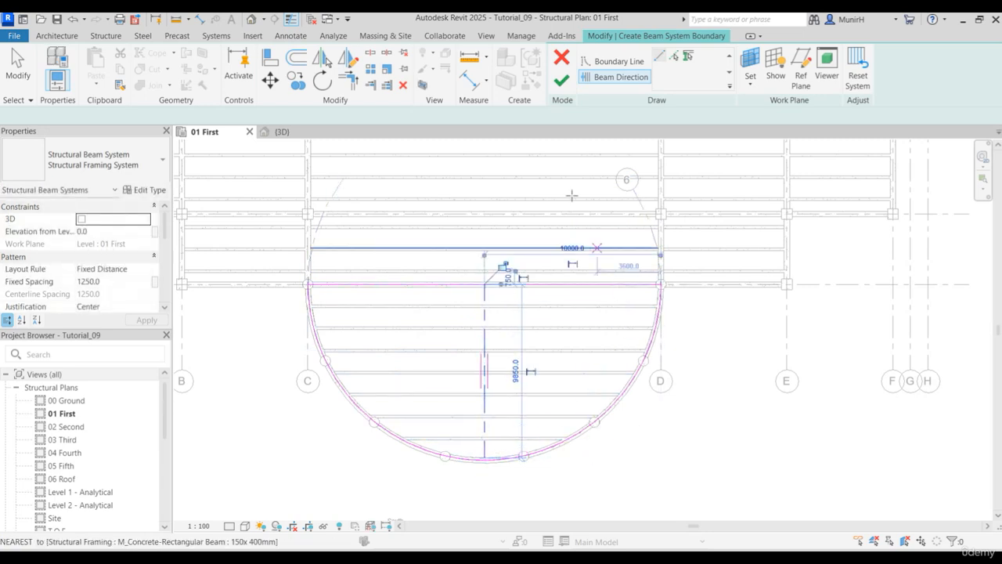
left_click(561, 81)
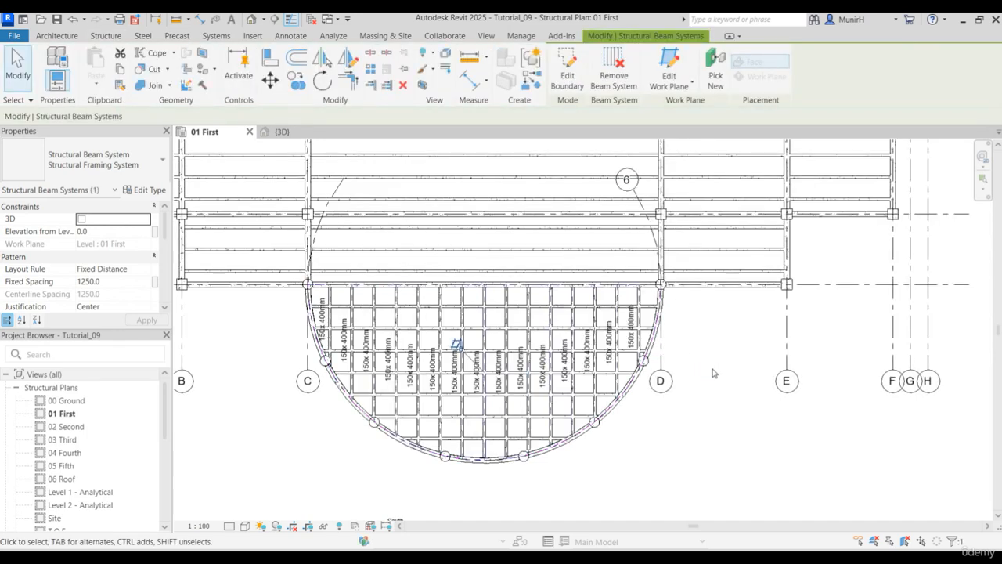
key("Escape")
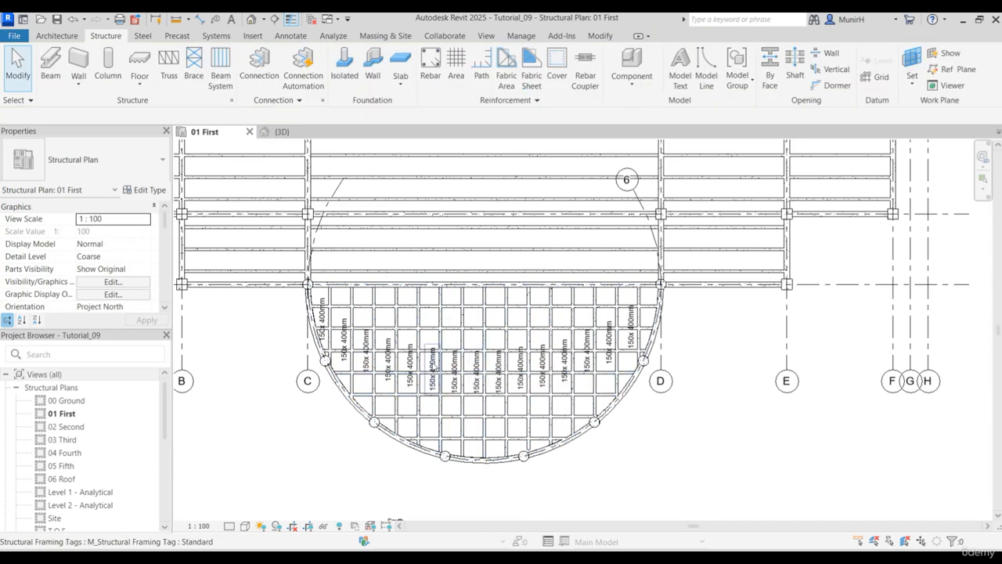
- Select all the 150x 400mm structural framing tags in the curved bay and delete them
left_click(433, 363)
right_click(435, 365)
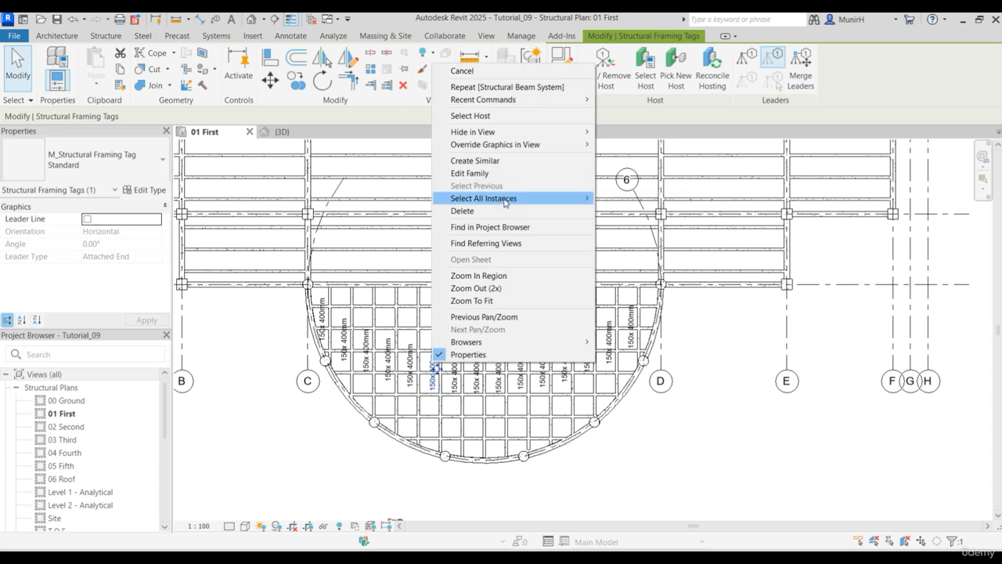
mouse_move(510, 201)
left_click(636, 199)
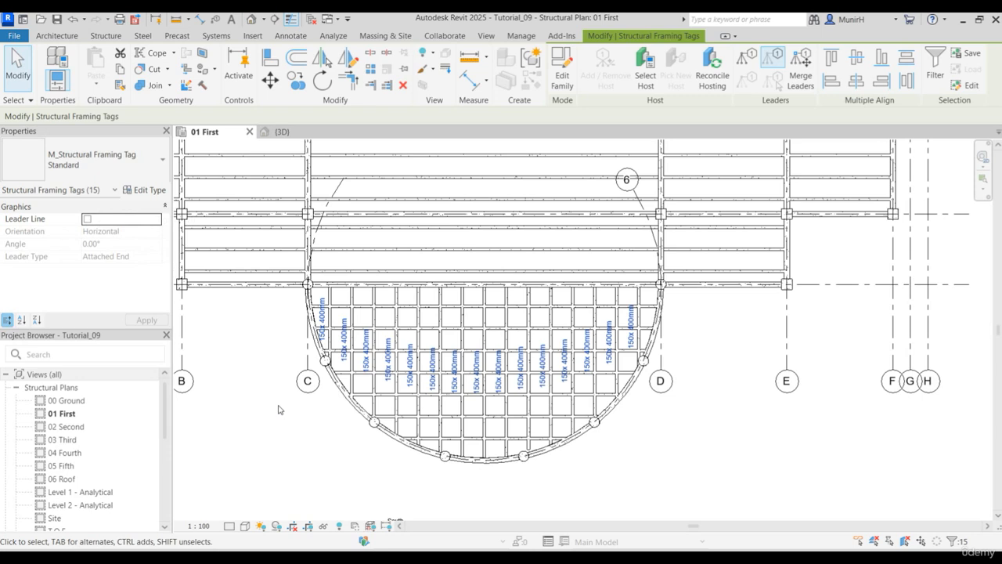
key("Delete")
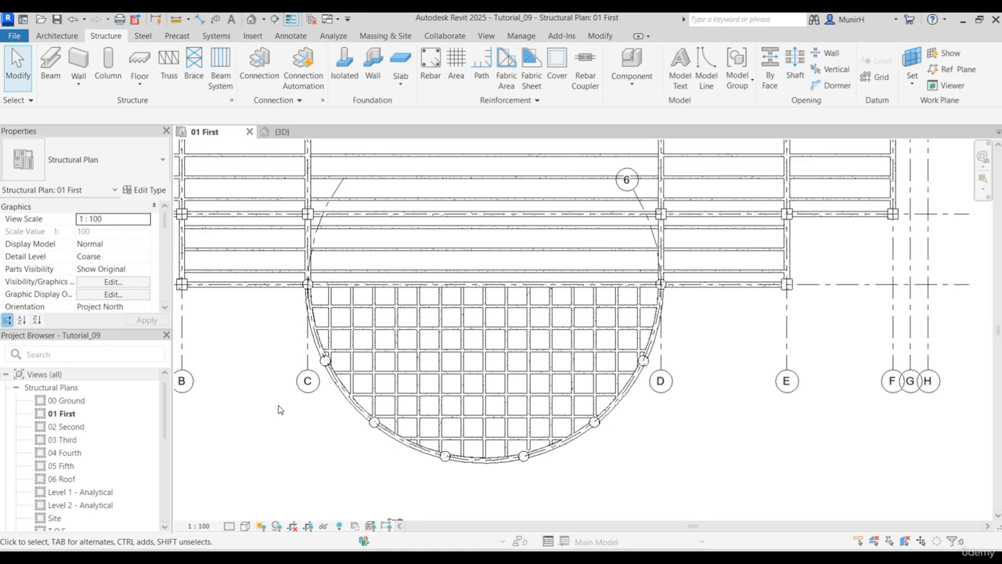
key("F9")
- Set the fixed spacing of the beam system in bay B-C, grids 1-2, to 1000 mm
scroll(397, 492, "down", 5)
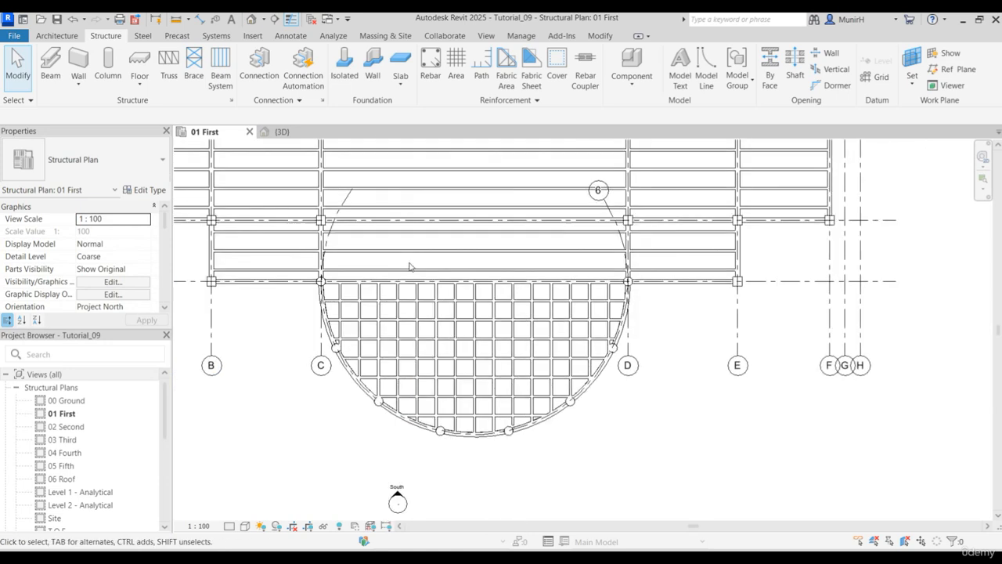
scroll(368, 267, "up", 6)
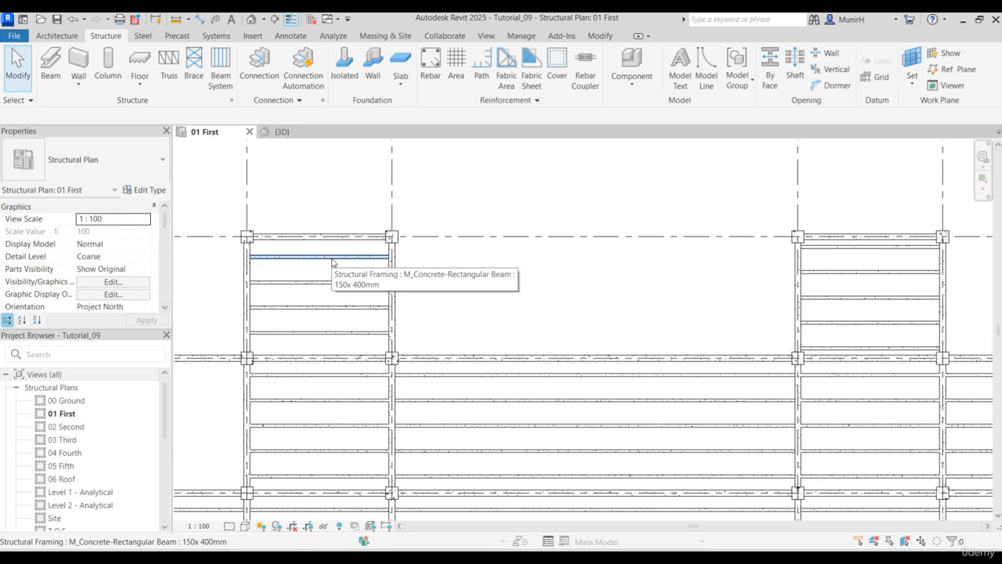
key("Tab")
left_click(330, 267)
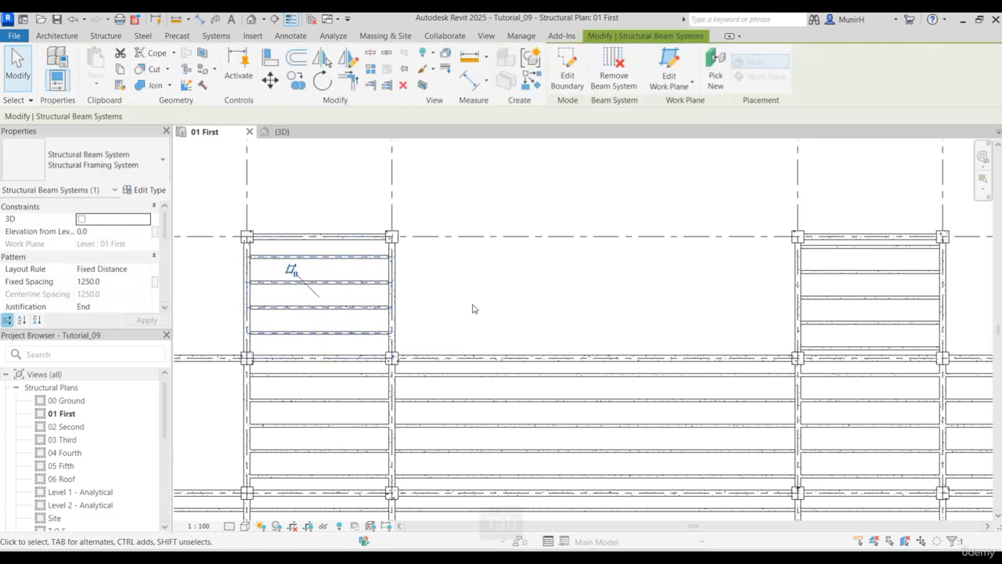
left_click(114, 281)
type("100")
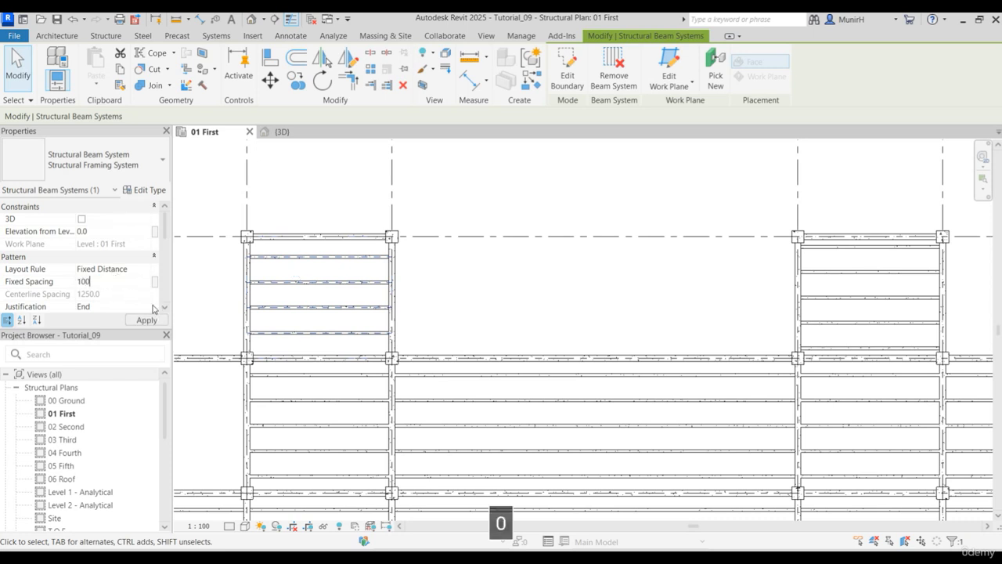
left_click(147, 320)
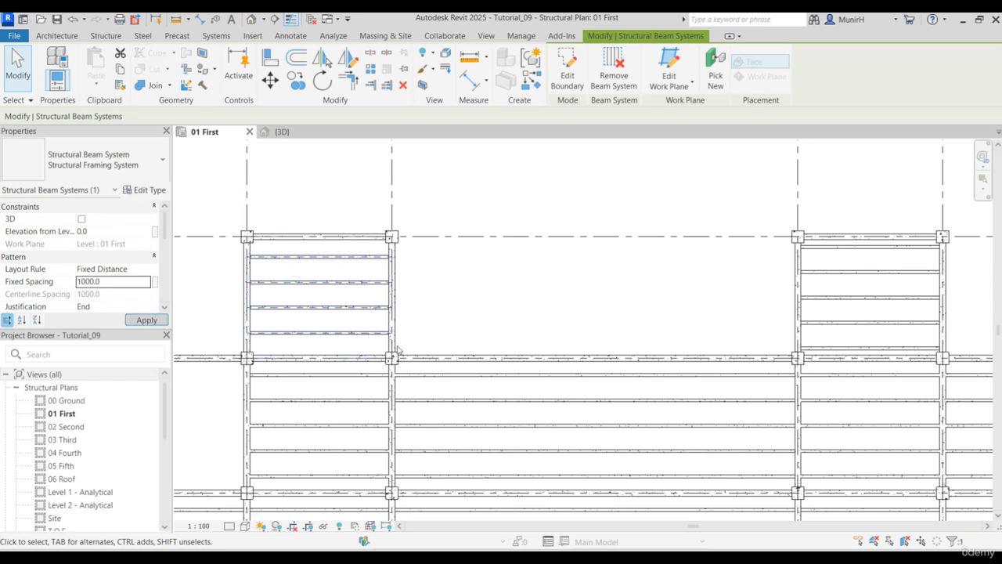
- Set the fixed spacing of the beam system in bay D-E, grids 1-2, to 1000 mm
key("Tab")
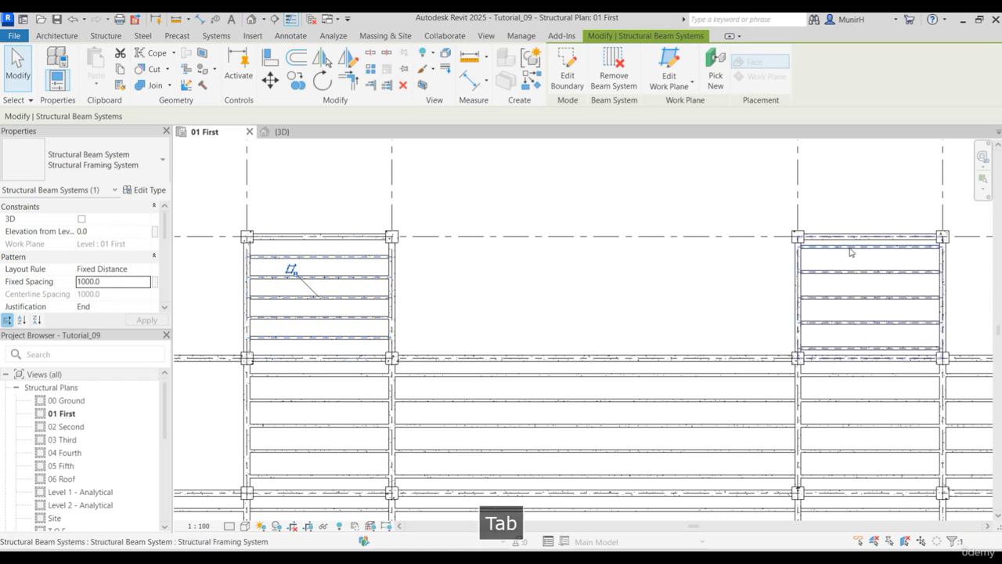
left_click(851, 252)
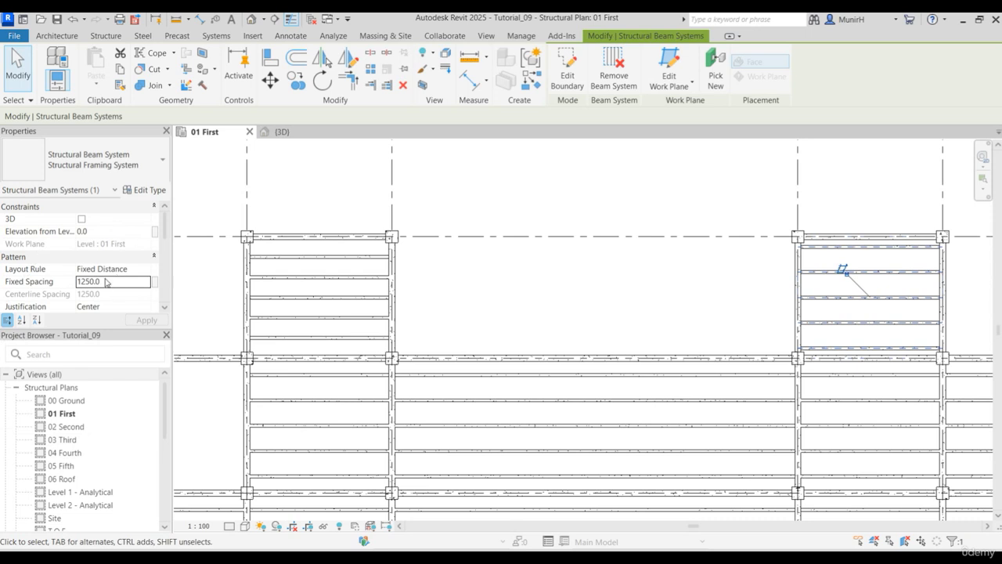
left_click_drag(111, 282, 59, 288)
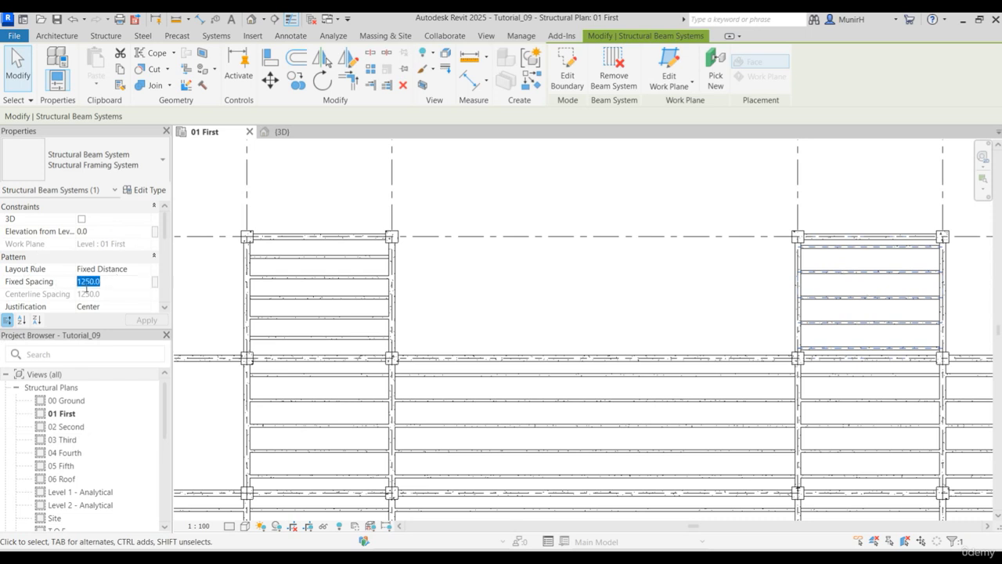
type("1000")
key("Return")
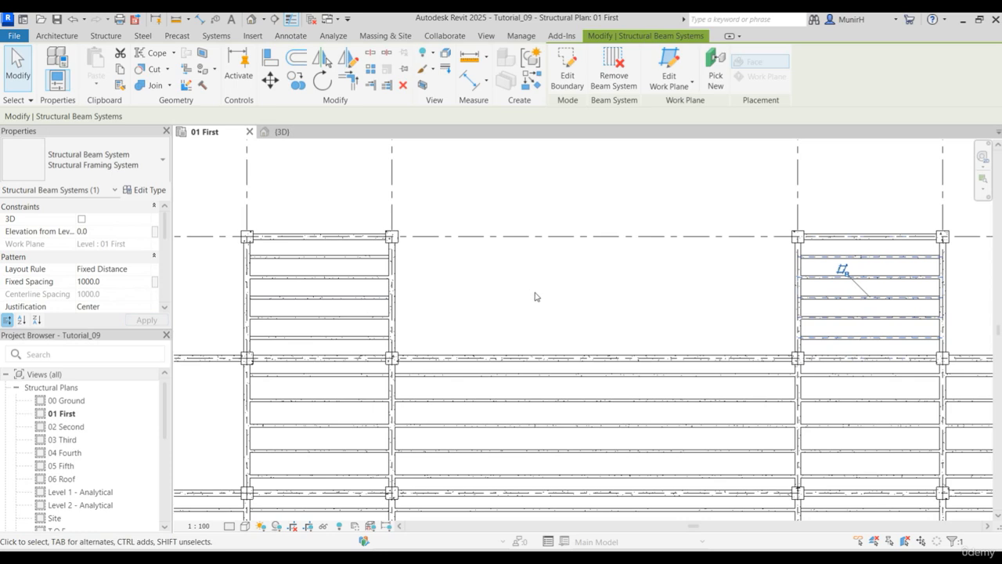
- Clear the beam system selection and open the 3D view to inspect the first floor framing
scroll(536, 296, "down", 6)
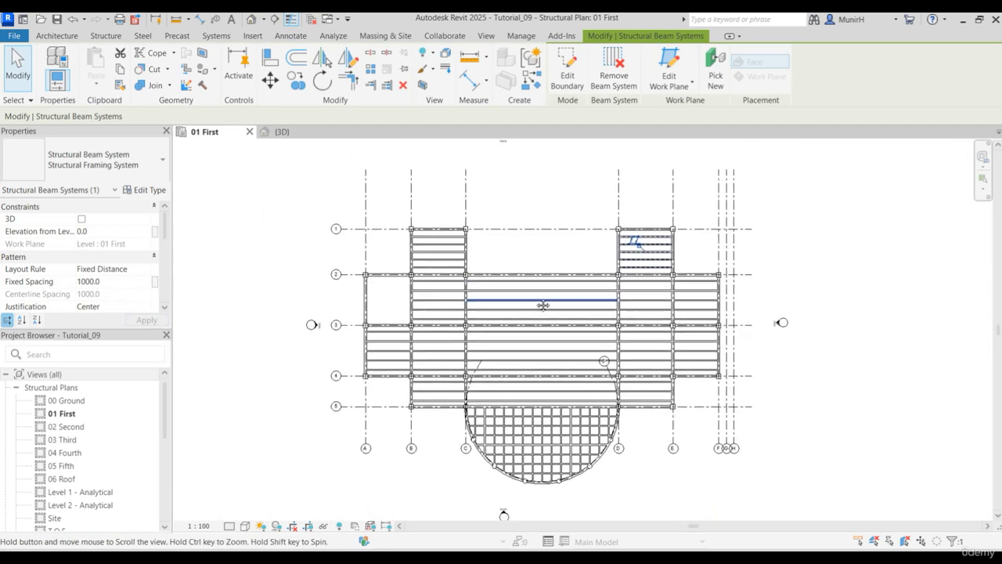
middle_click_drag(542, 305, 540, 298)
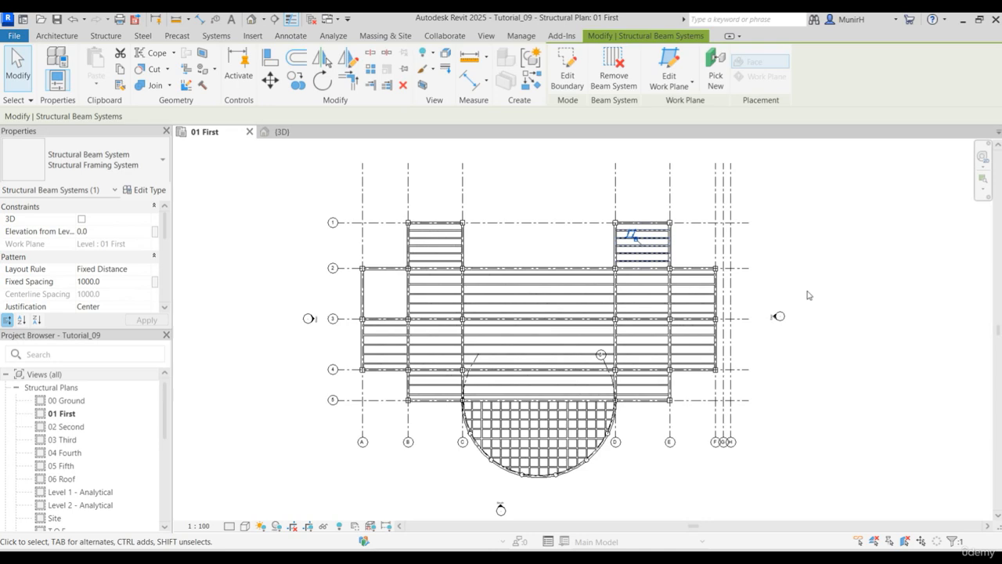
left_click(804, 231)
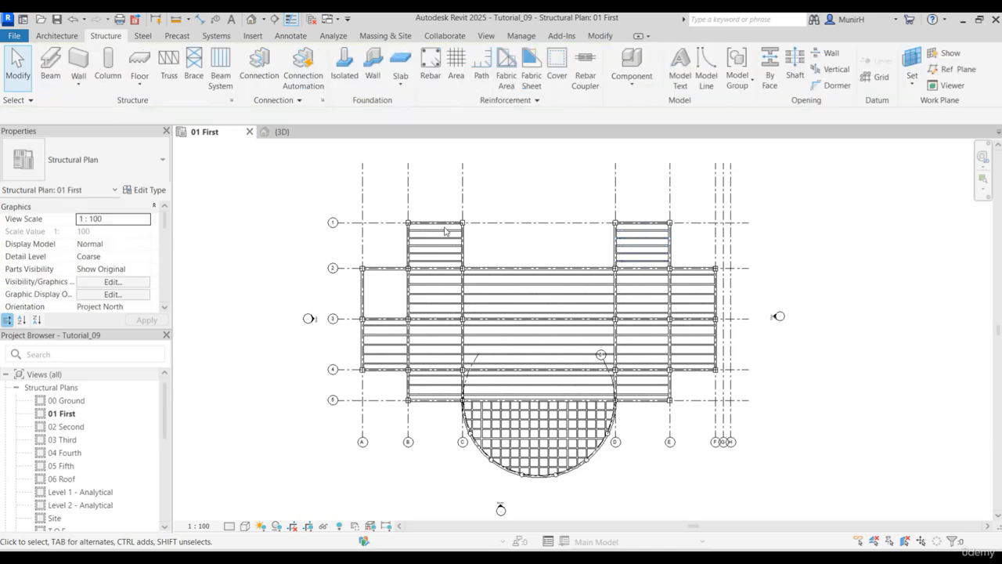
left_click(280, 132)
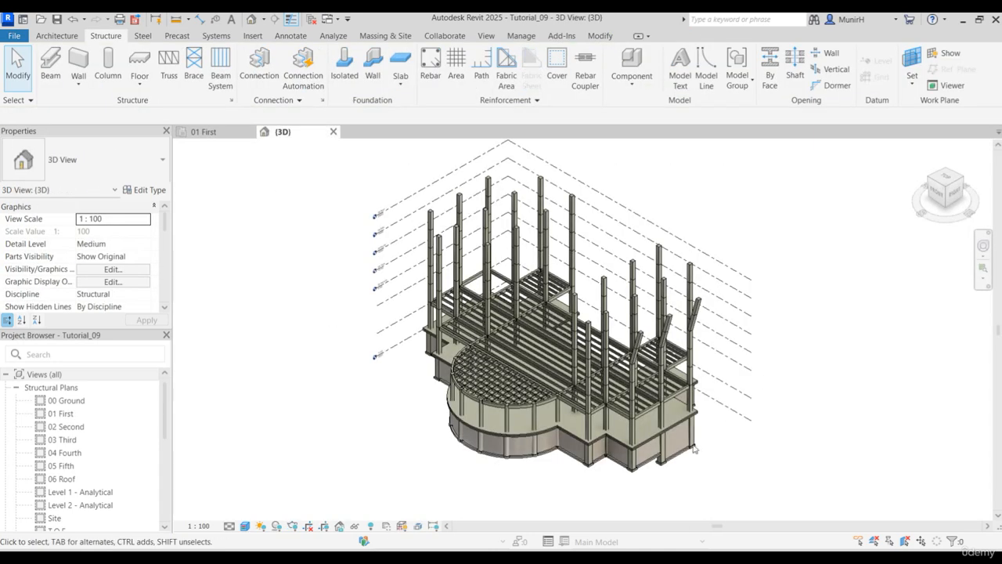
- In the 01 First plan, select the framing across grids A-F and 1-5, leaving out the curved bay, and filter out Structural Columns
scroll(631, 407, "up", 3)
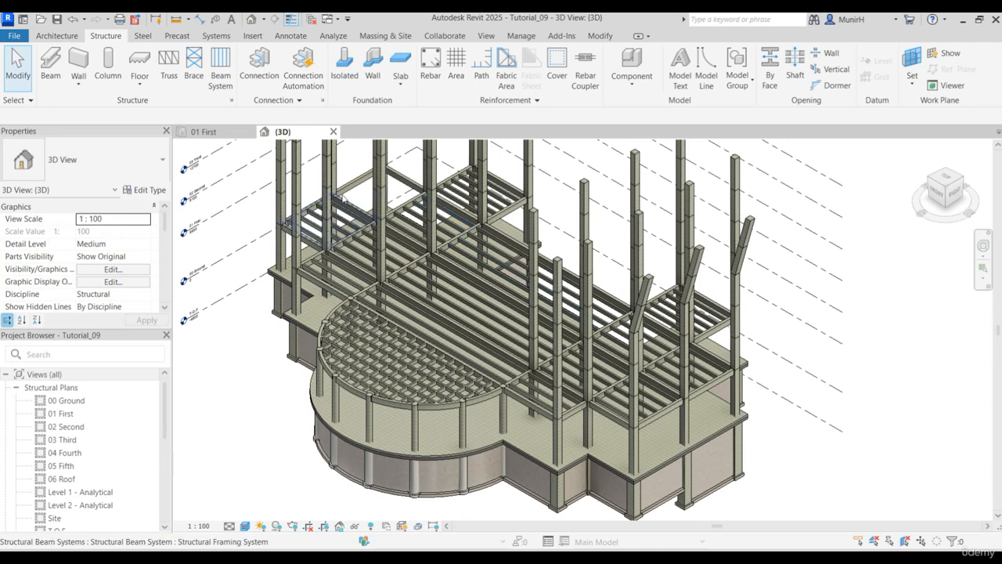
left_click(203, 132)
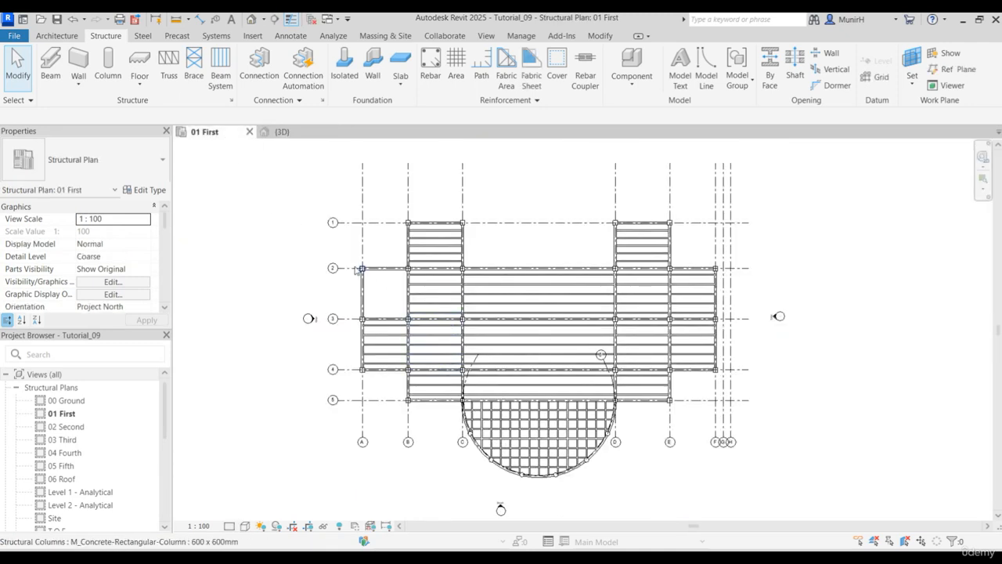
left_click_drag(349, 202, 734, 407)
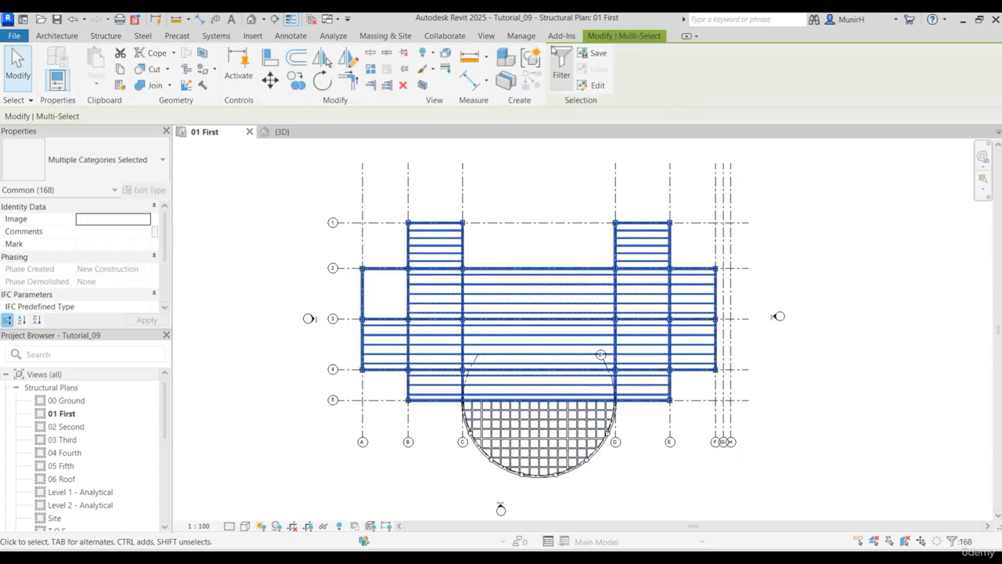
left_click(562, 63)
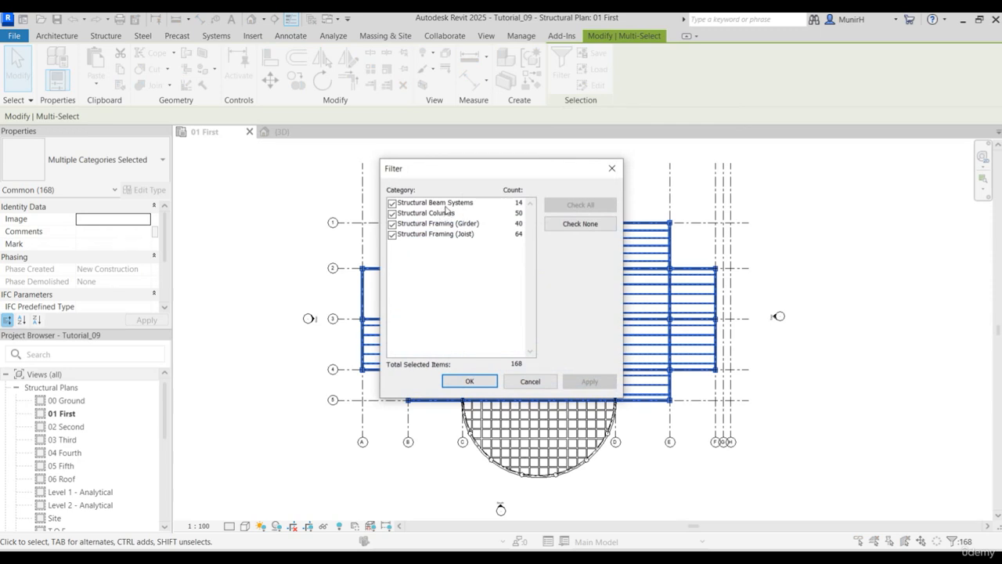
left_click(392, 214)
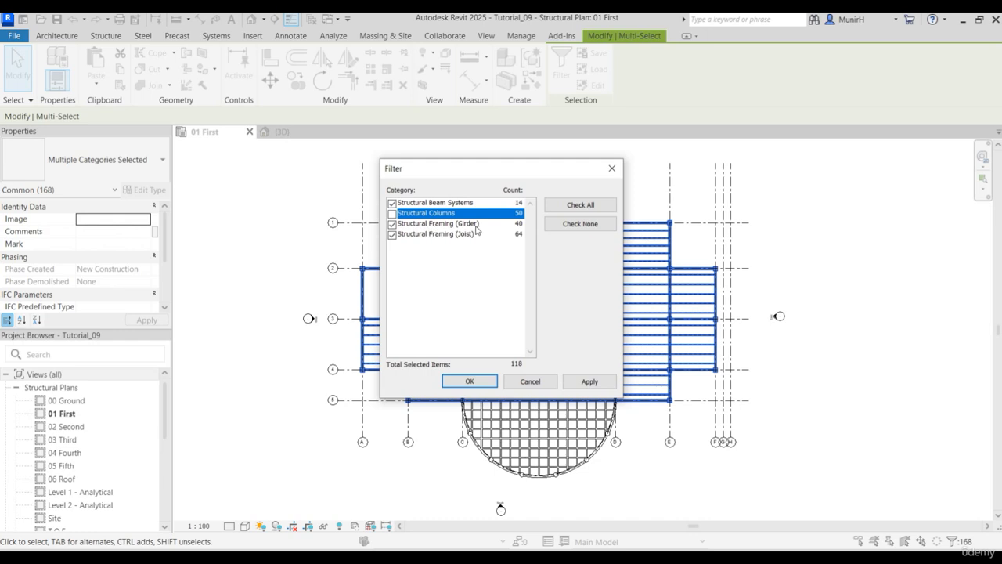
left_click(469, 381)
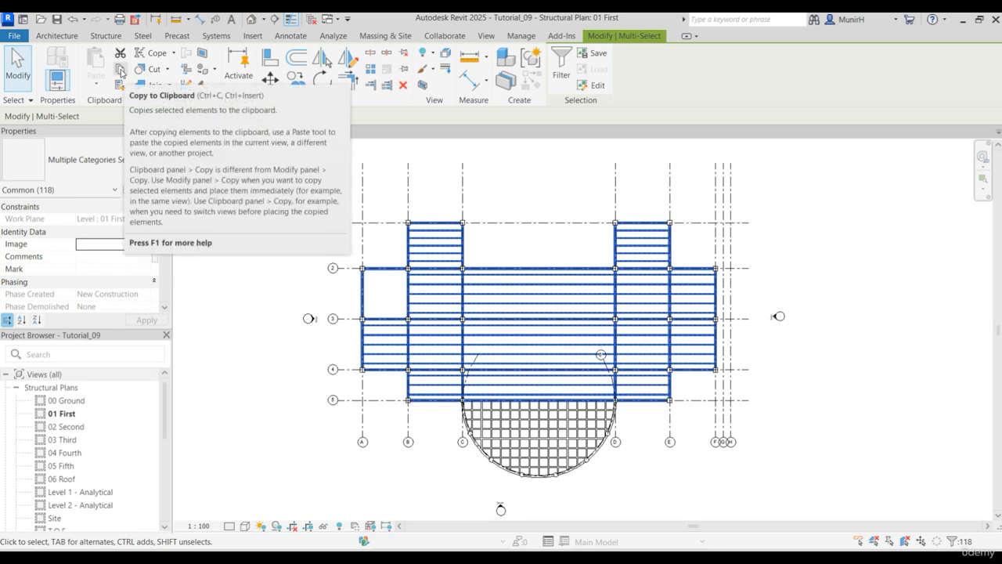
- Copy the selected framing to the clipboard and paste it aligned to levels 02 Second through 06 Roof
left_click(120, 70)
left_click(95, 85)
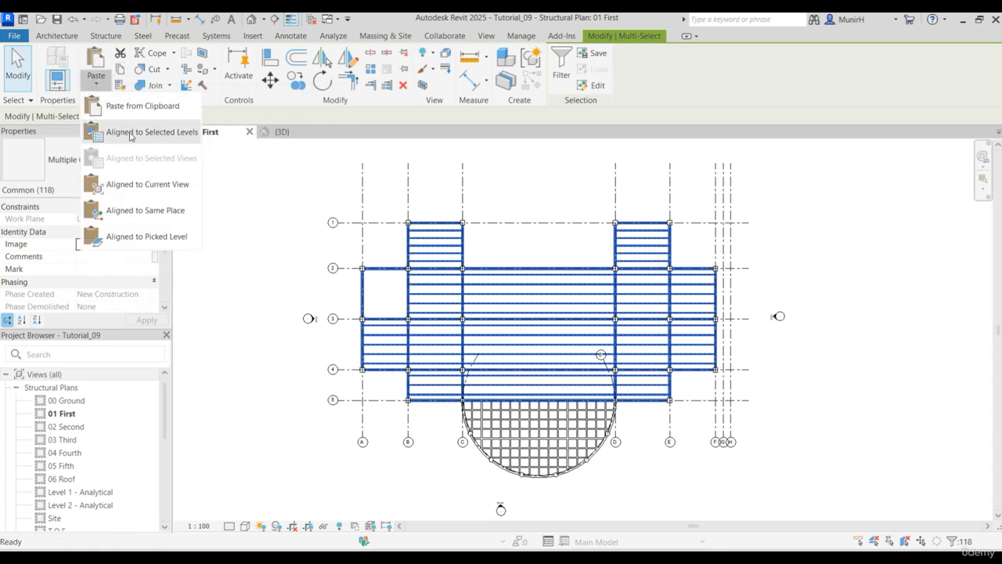
left_click(137, 133)
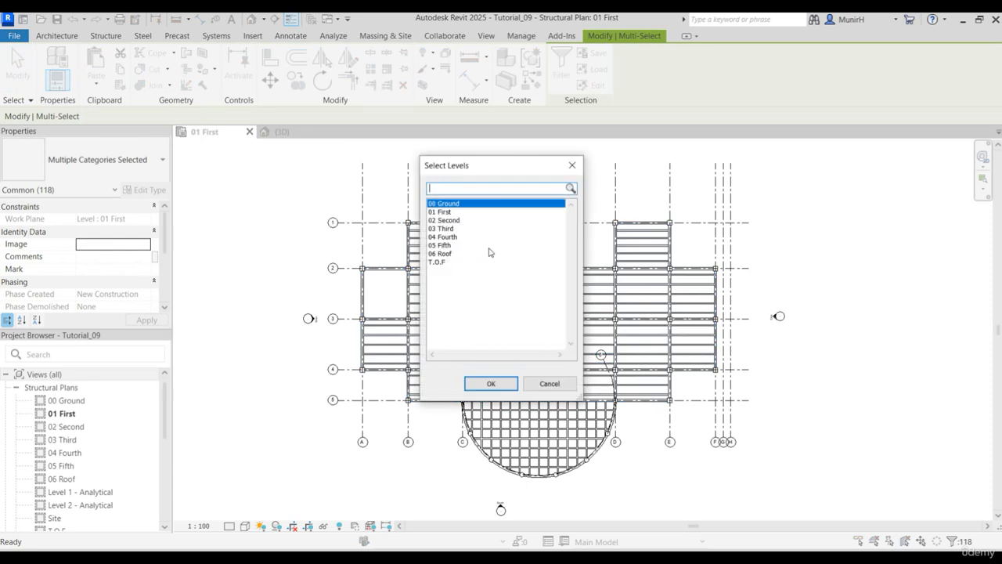
left_click_drag(460, 221, 461, 257)
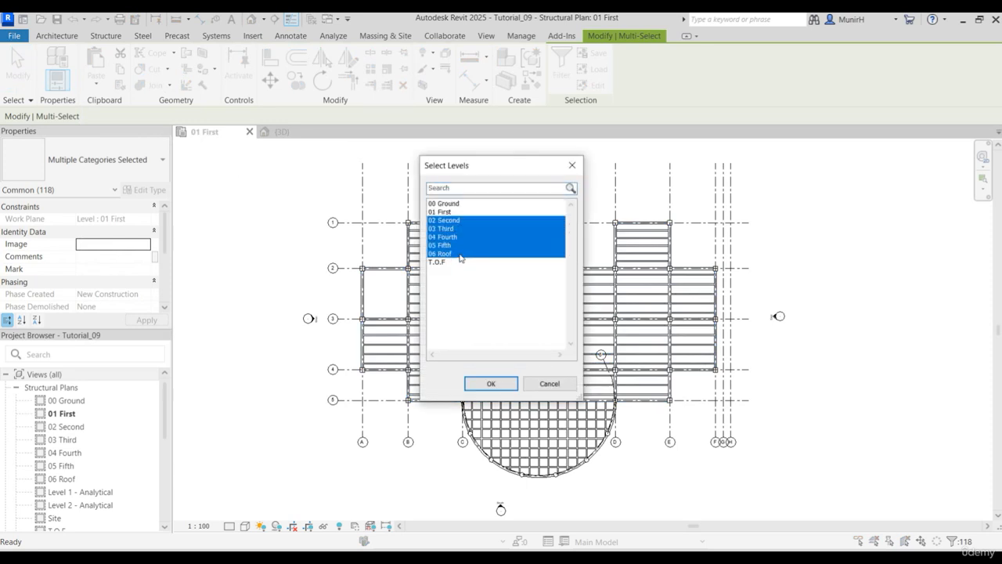
left_click(491, 384)
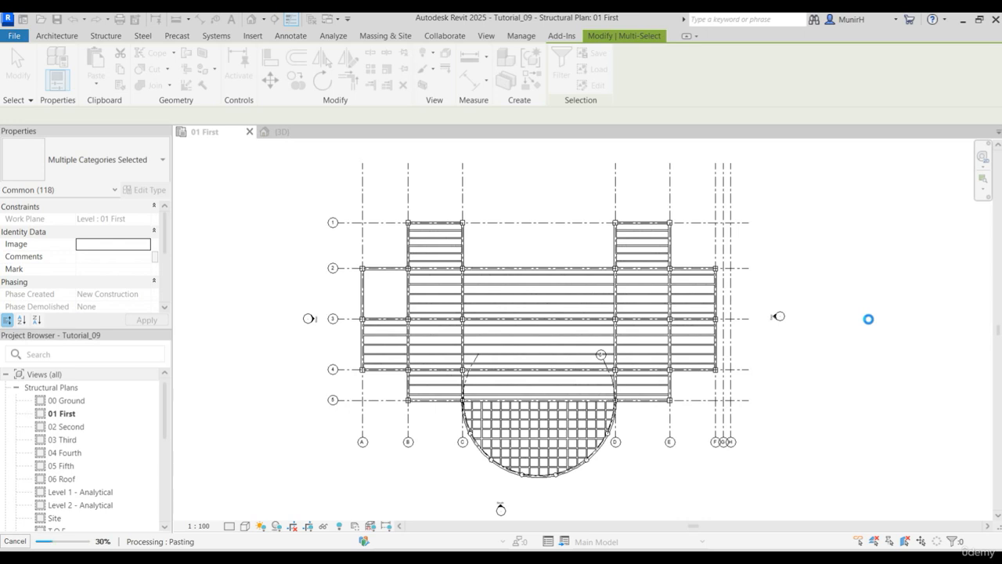
key("F9")
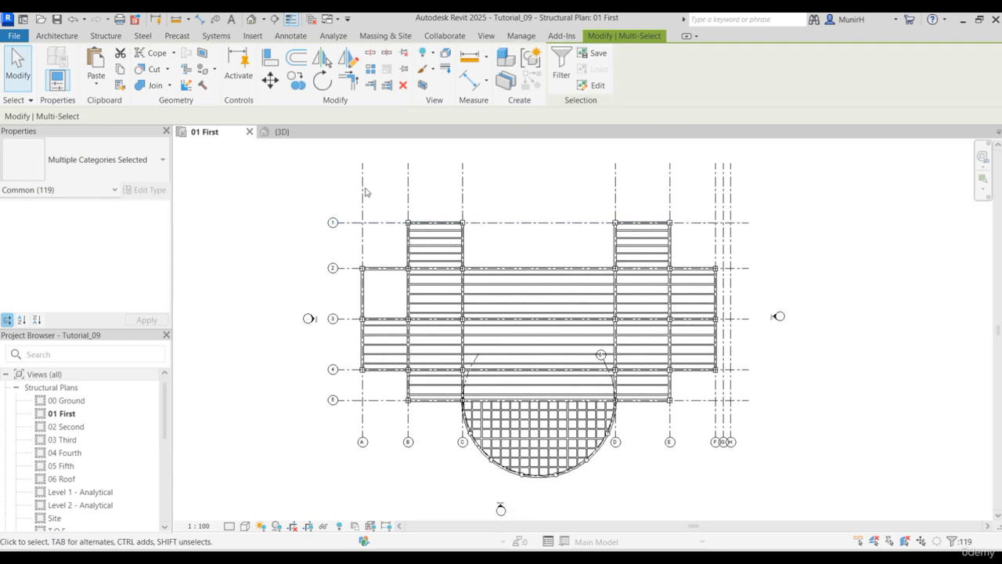
- Open the 3D view, clear the selection and examine the pasted framing around the sloped columns
left_click(296, 135)
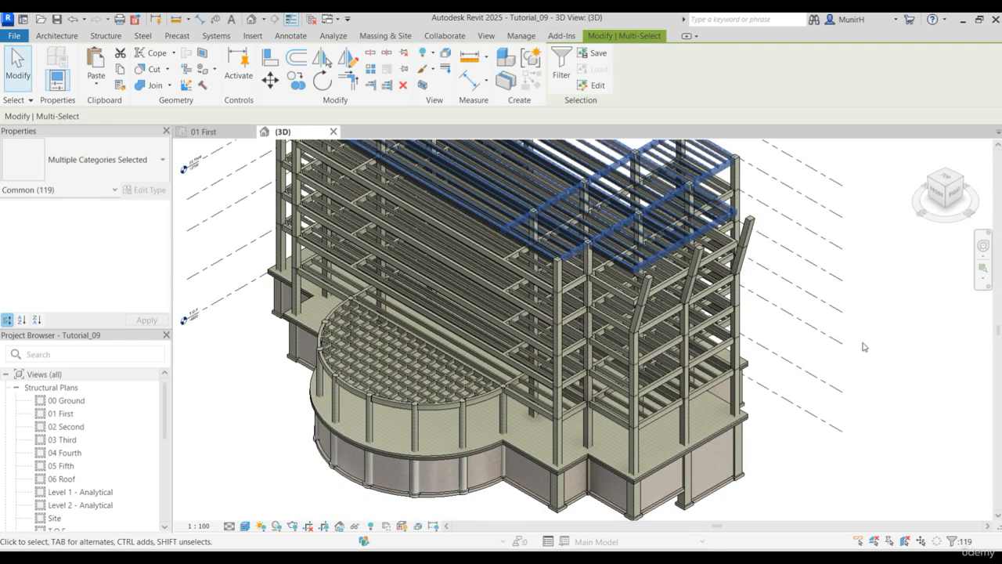
scroll(846, 347, "down", 2)
middle_click_drag(843, 353, 768, 415)
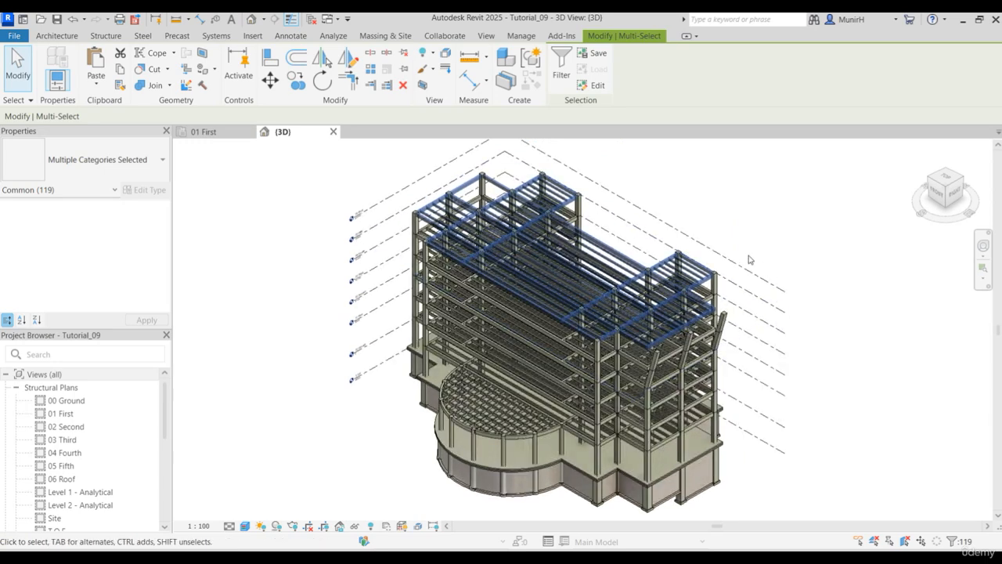
left_click(769, 189)
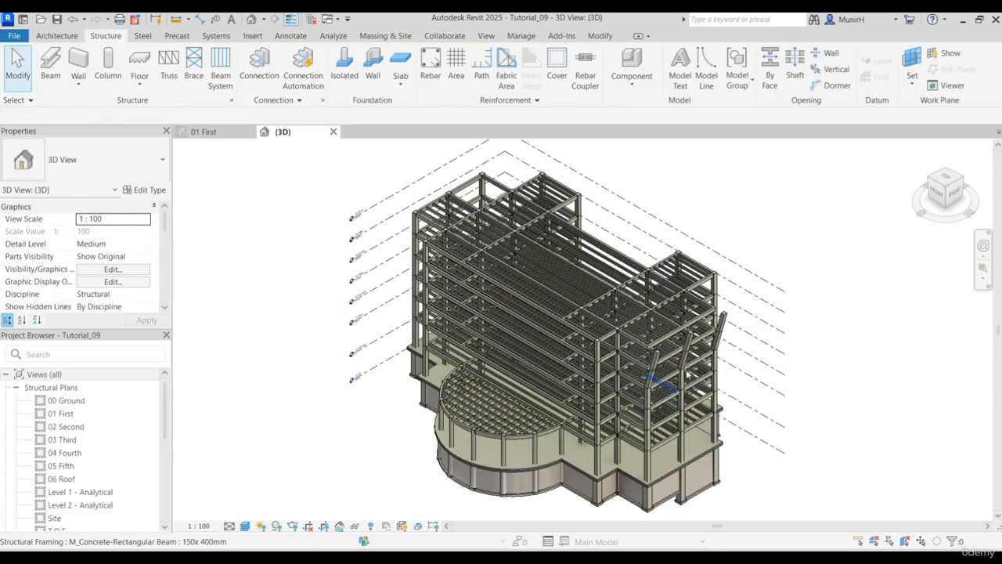
scroll(670, 379, "up", 4)
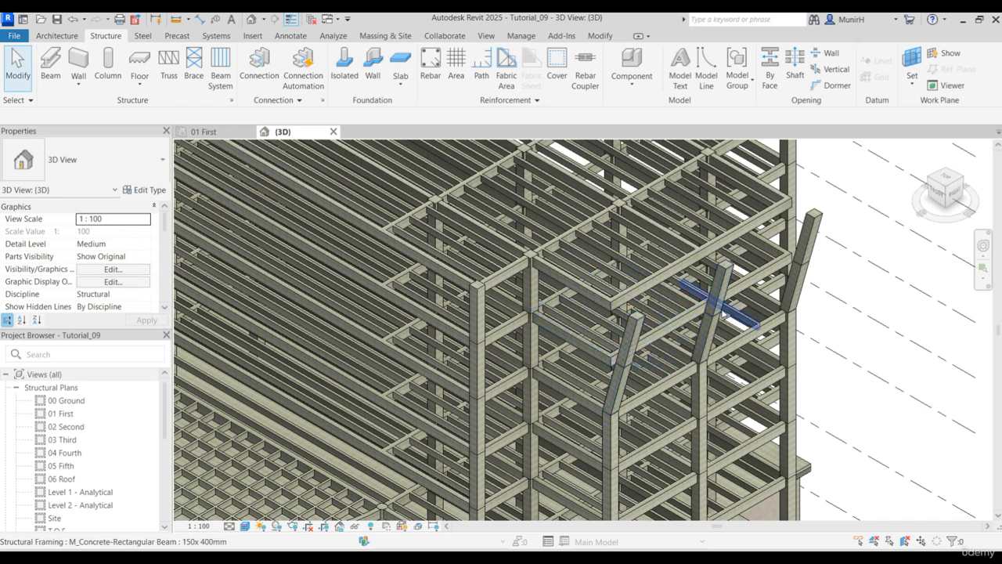
scroll(718, 307, "down", 3)
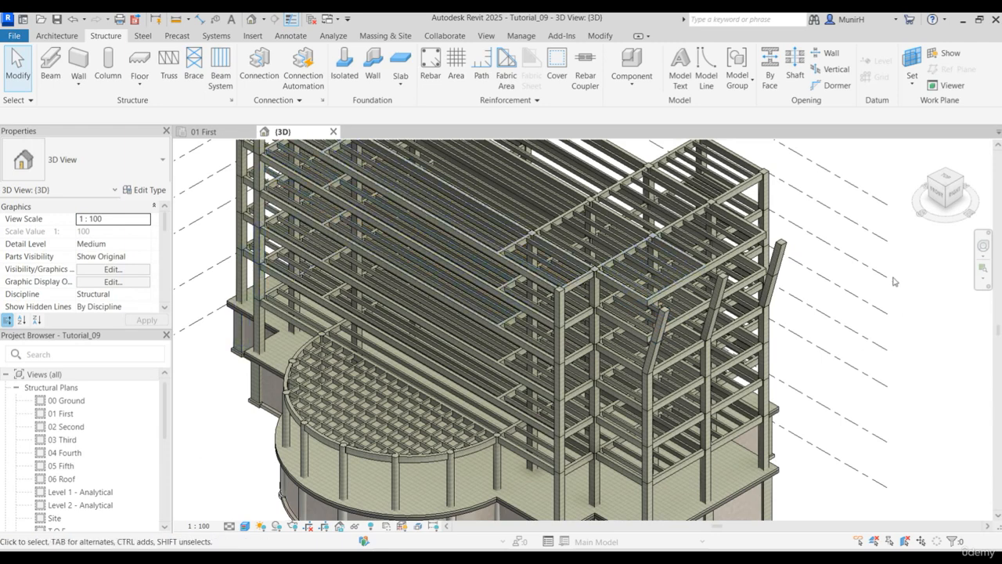
- Orient the 3D view to the front and check where the upper-level beams end relative to the sloped columns
left_click(949, 197)
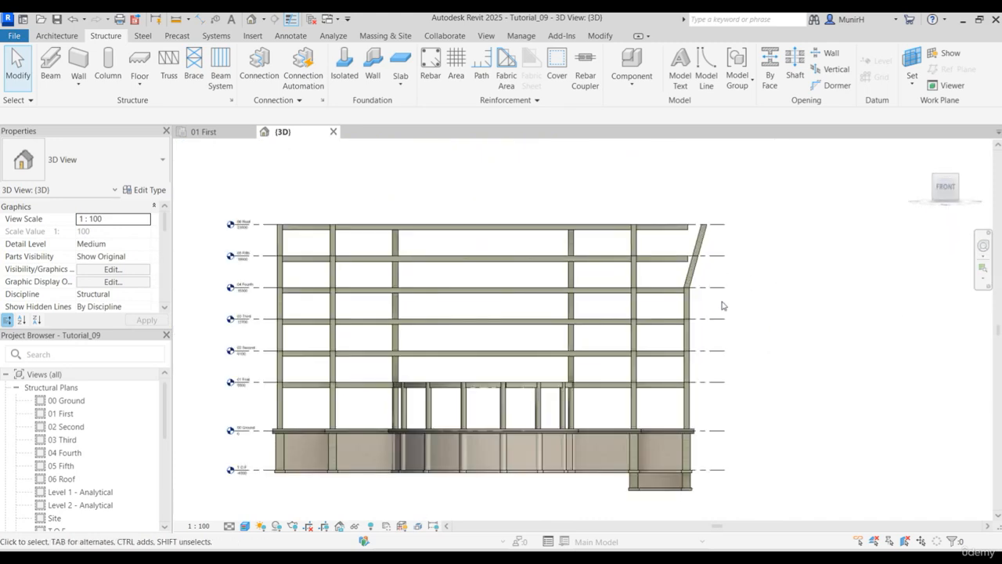
scroll(723, 306, "up", 3)
middle_click_drag(724, 309, 921, 323)
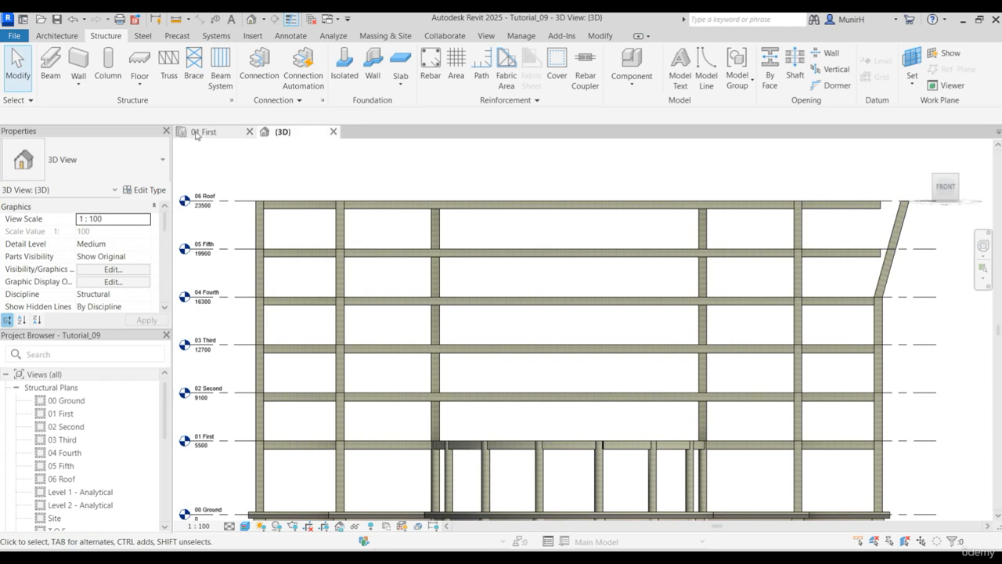
- In the 05 Fifth structural plan, move the 300 x 600mm edge beam on grid F between grids 3 and 4 outward by 1000 mm to grid G
left_click(76, 468)
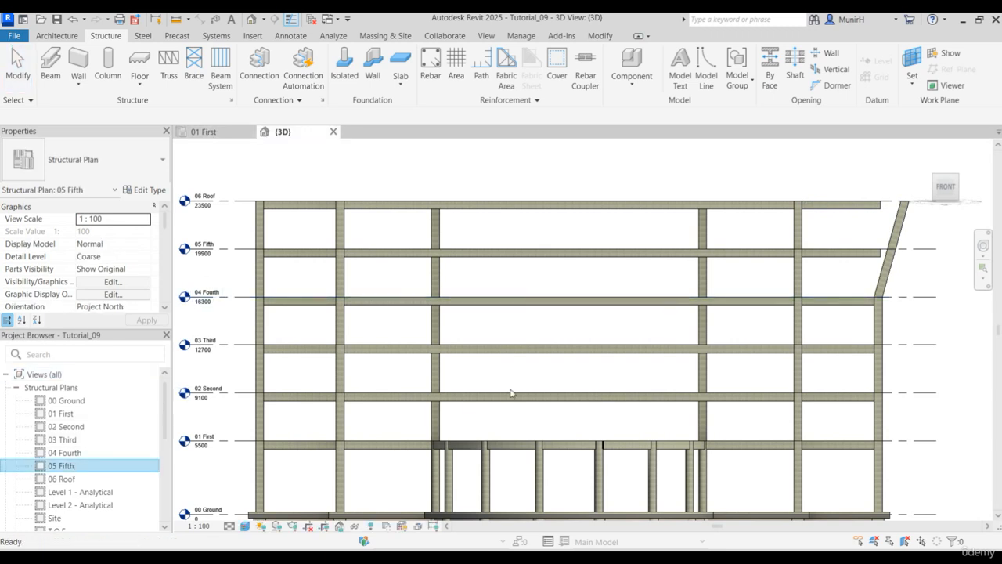
scroll(697, 345, "up", 3)
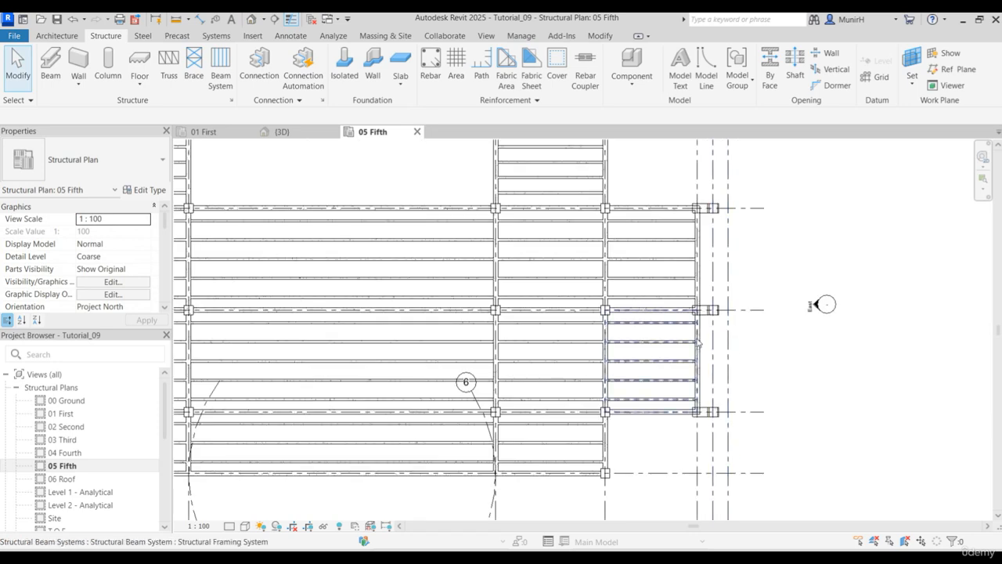
scroll(697, 344, "up", 3)
scroll(699, 337, "down", 4)
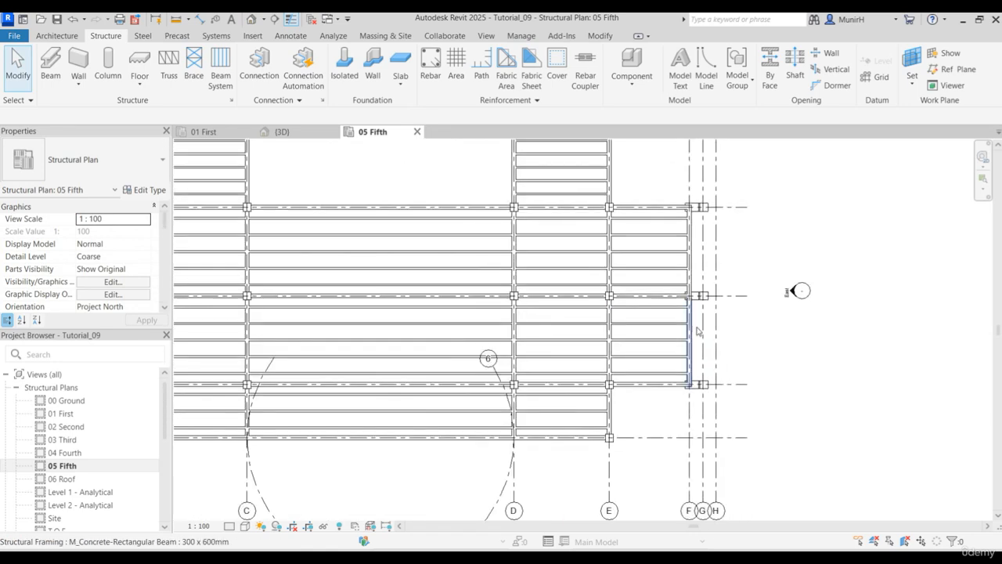
middle_click_drag(697, 332, 604, 348)
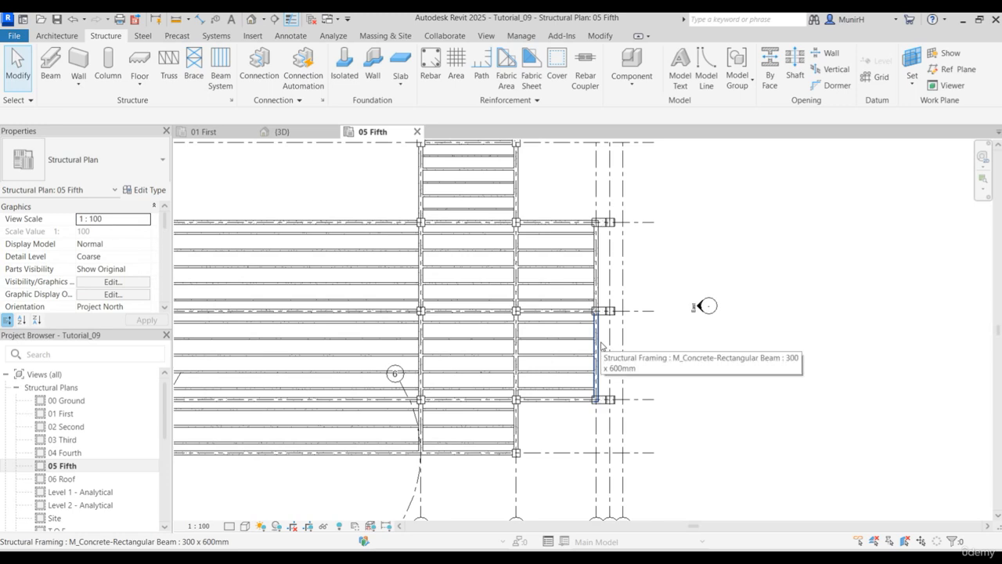
left_click(599, 351)
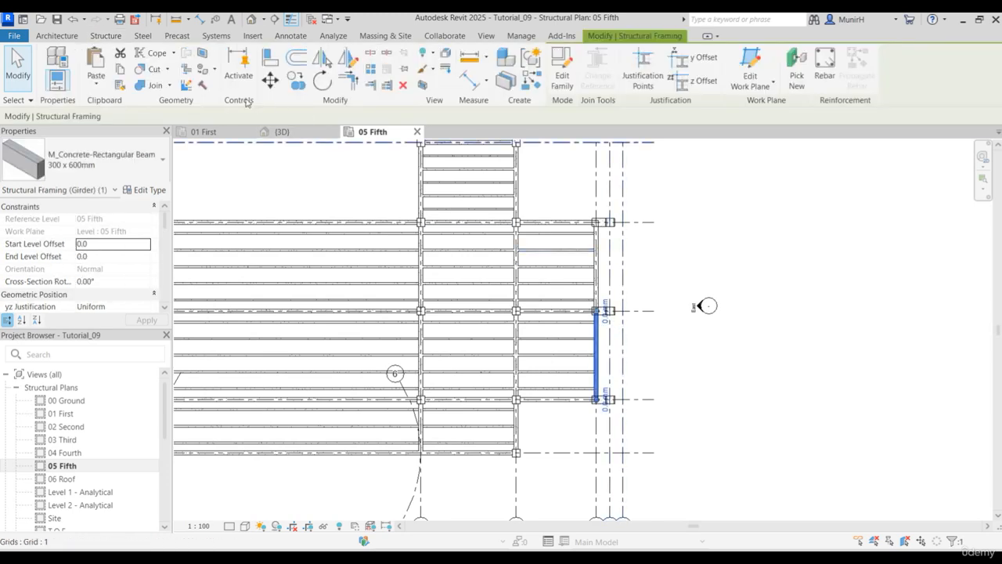
left_click(270, 79)
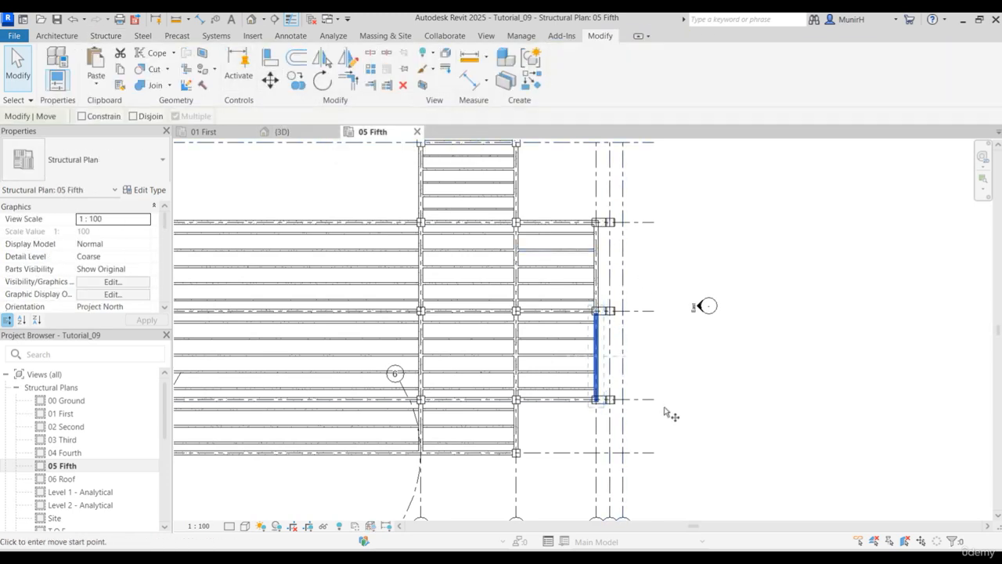
scroll(598, 431, "up", 3)
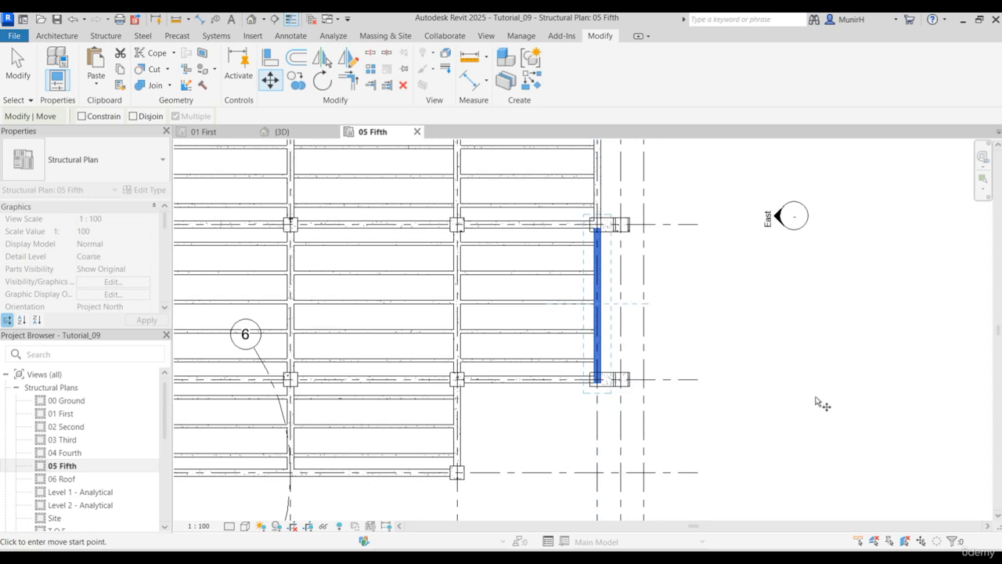
left_click(793, 357)
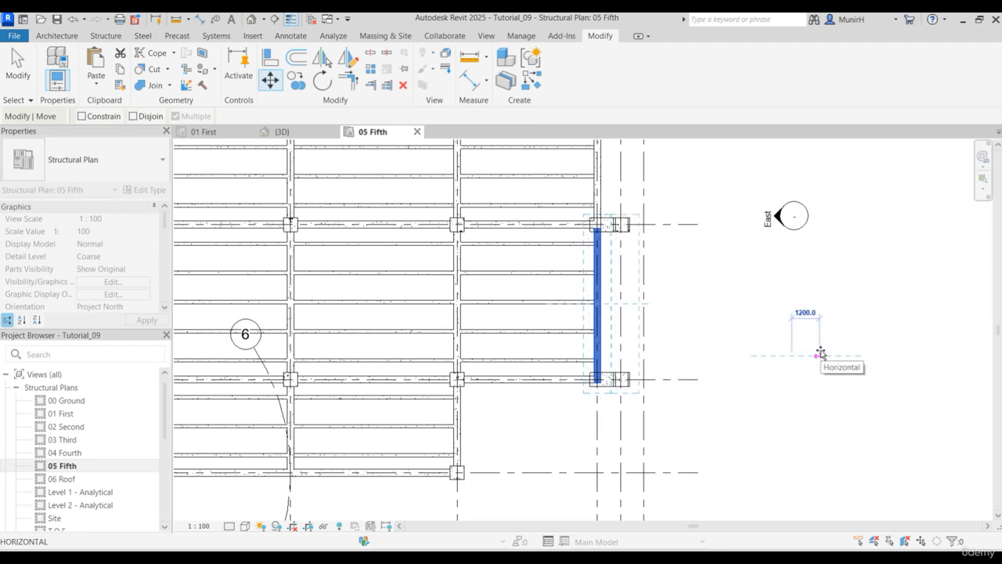
type("1000")
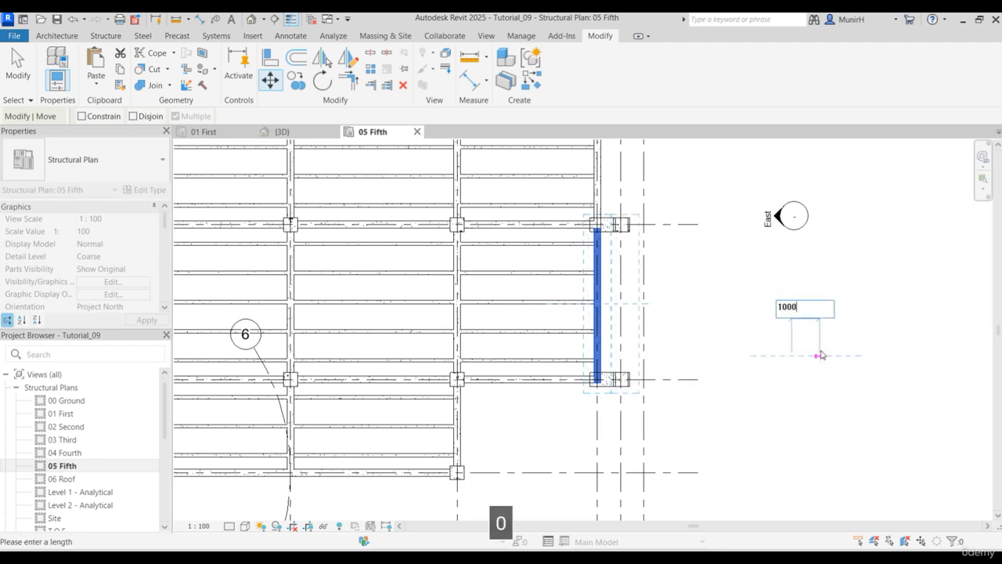
key("Return")
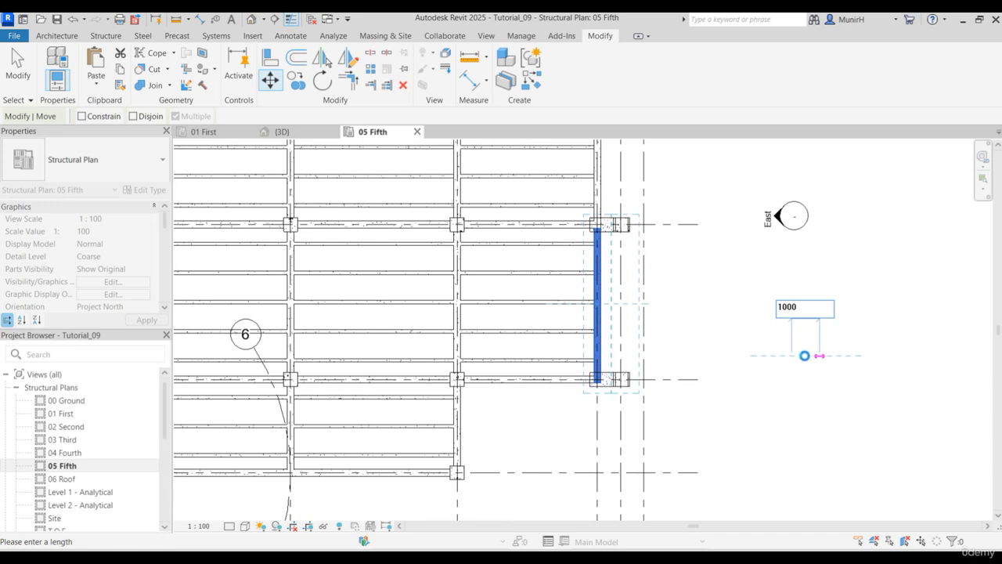
scroll(768, 370, "down", 2)
middle_click_drag(765, 351, 761, 420)
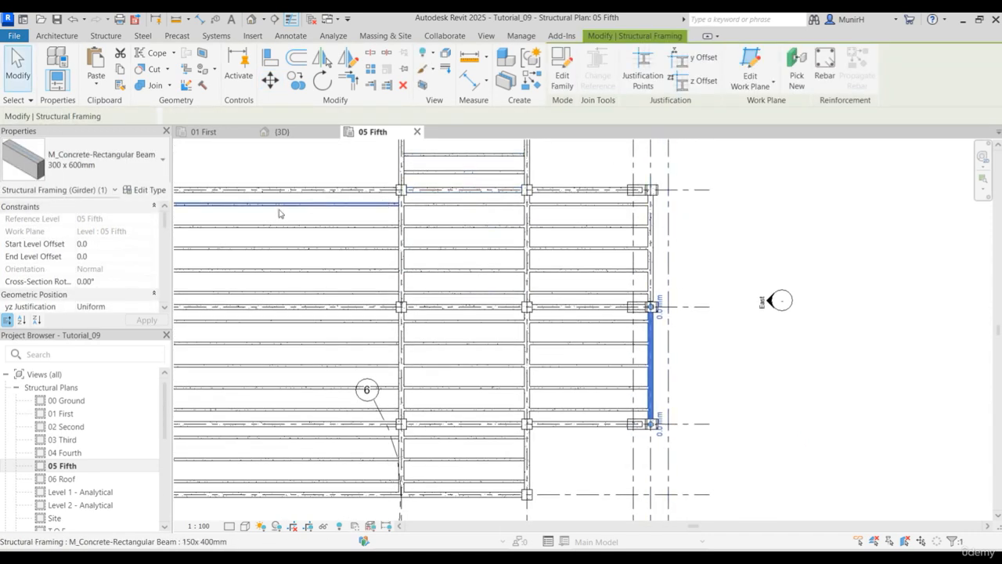
- In the 06 Roof structural plan, move the lower 300 x 600mm edge beam on grid F horizontally outward by 2000 mm
double_click(68, 480)
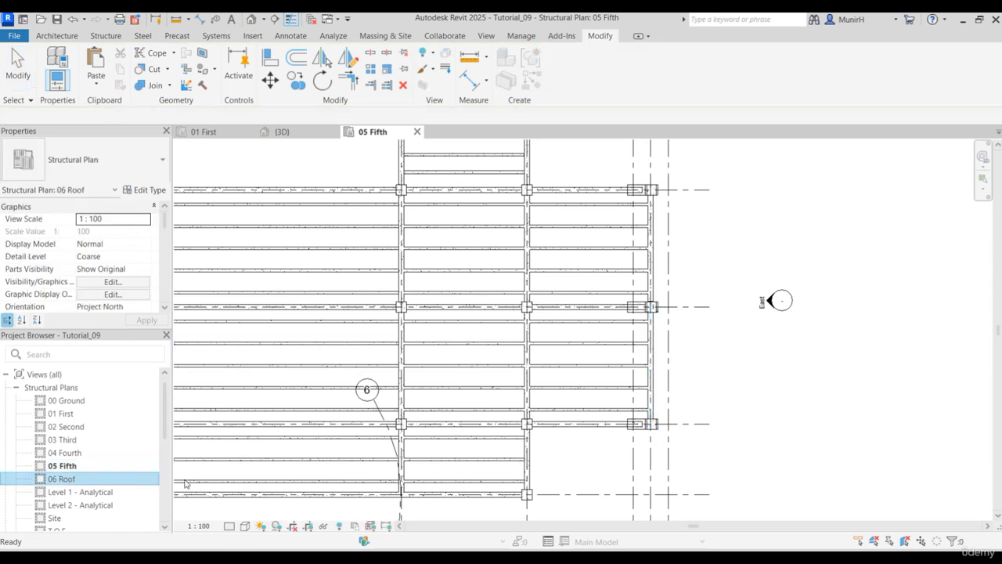
left_click(634, 360)
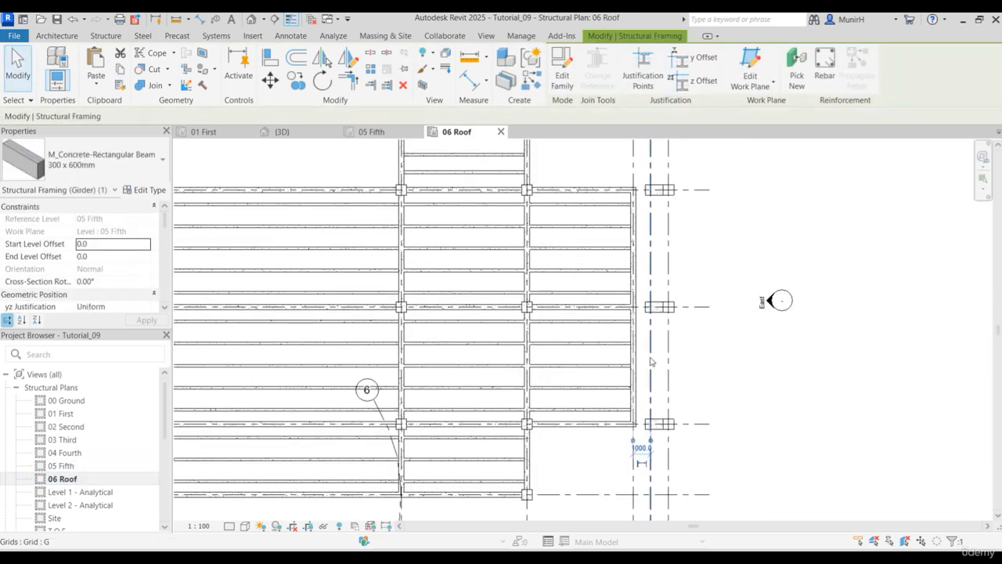
left_click(639, 358)
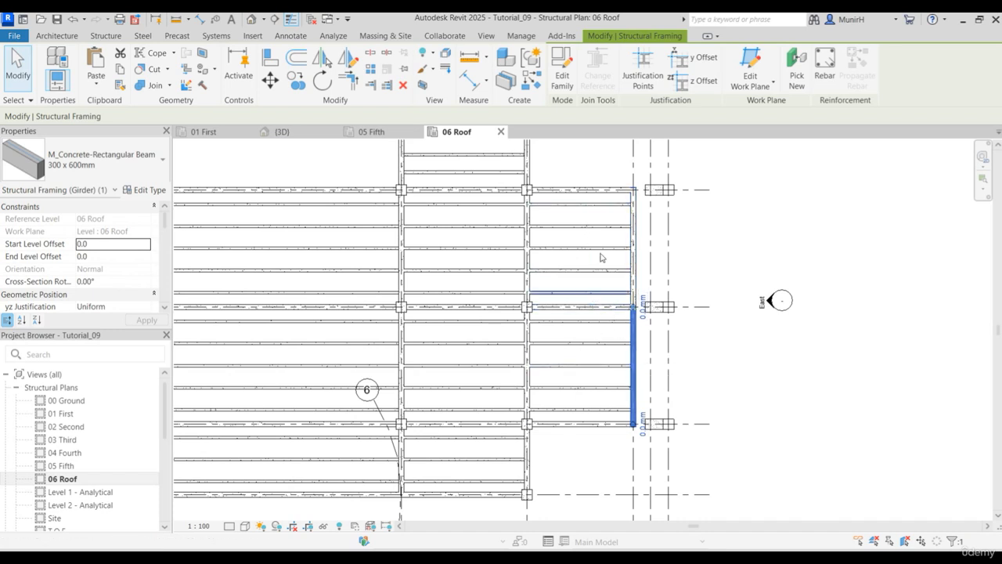
left_click(269, 79)
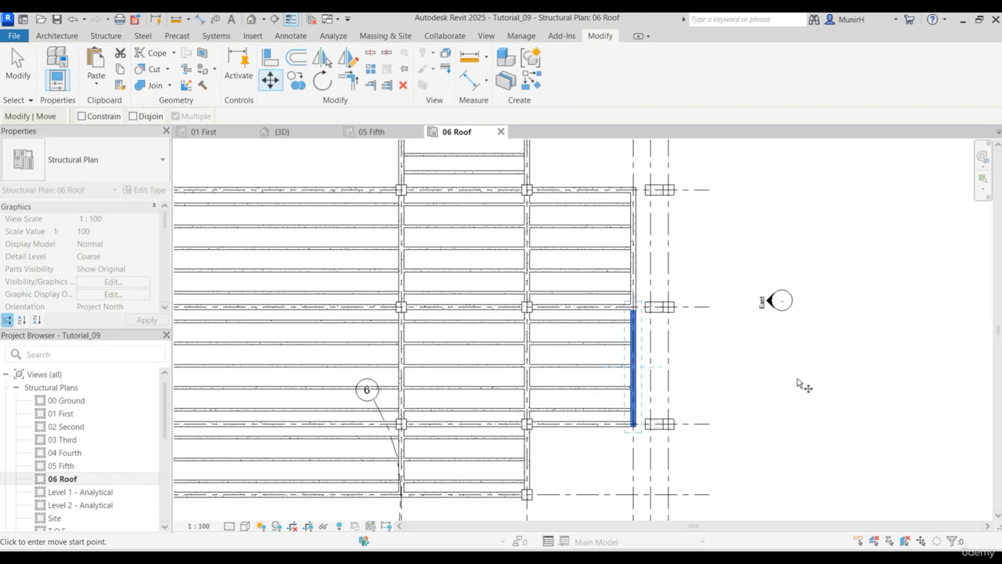
left_click(797, 379)
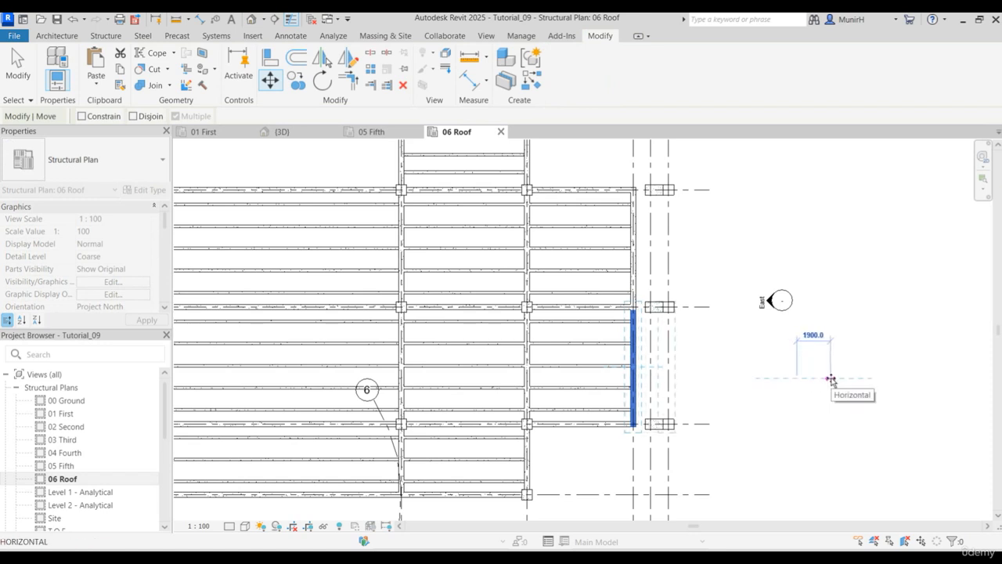
type("1")
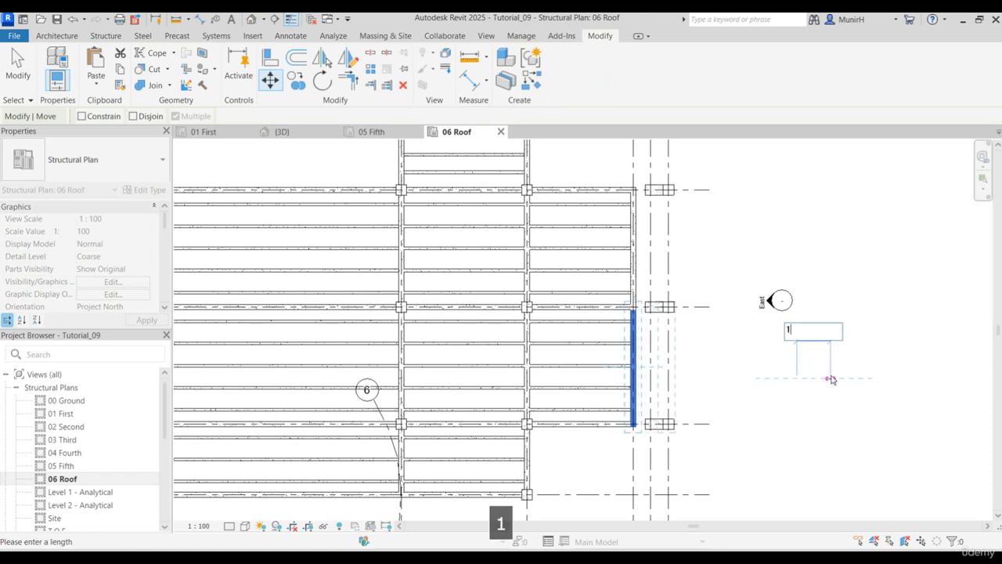
key("BackSpace")
key("BackSpace")
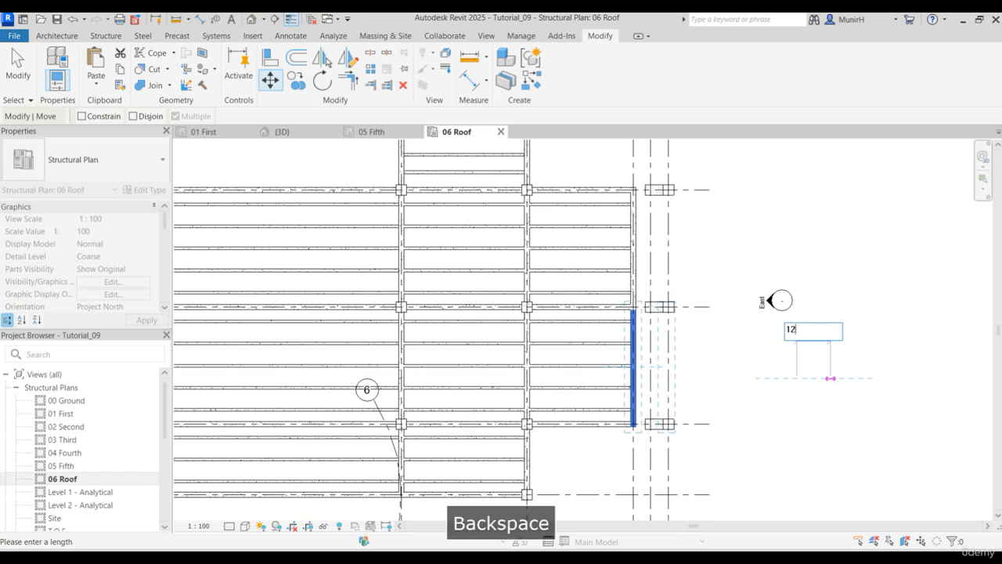
type("2")
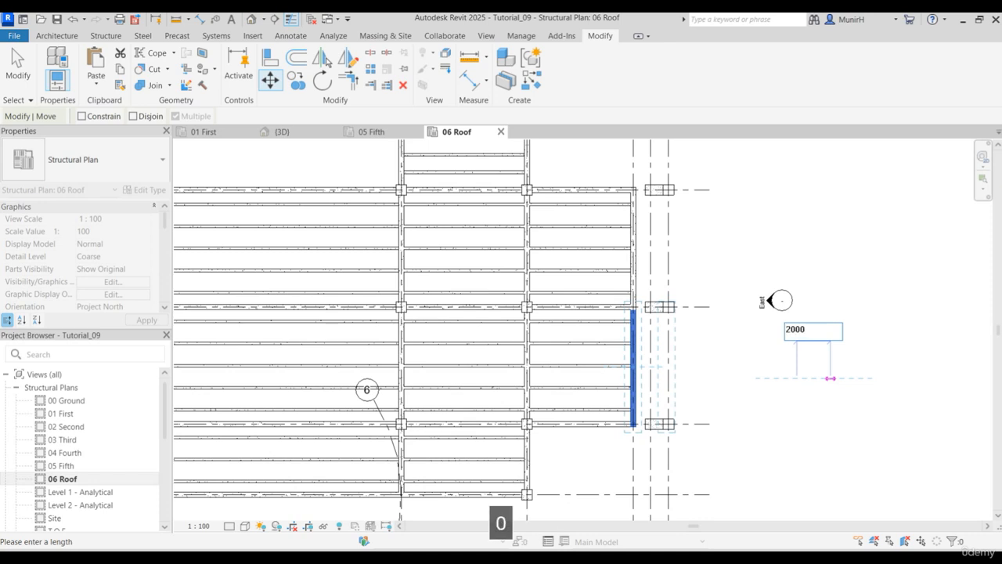
key("Return")
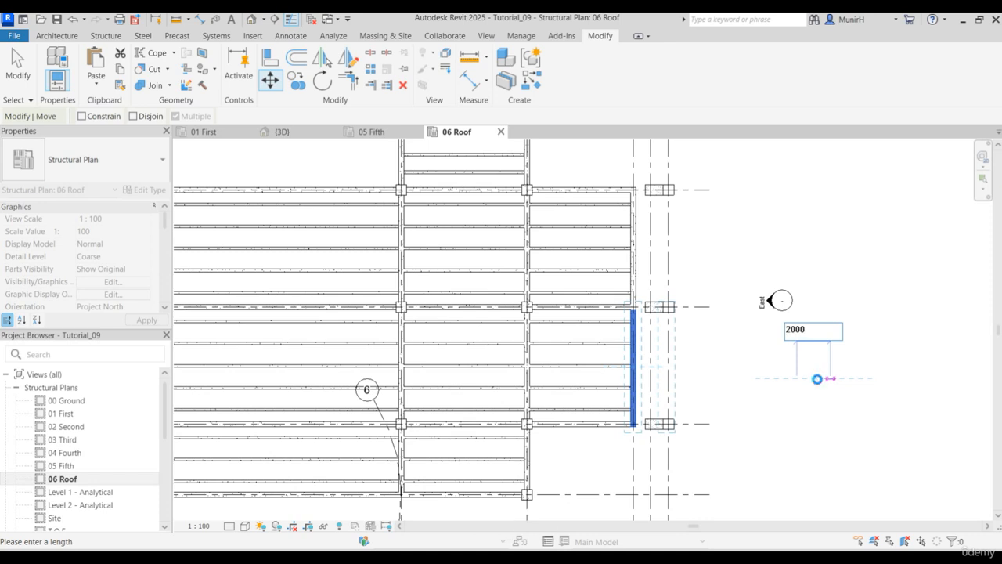
left_click(755, 378)
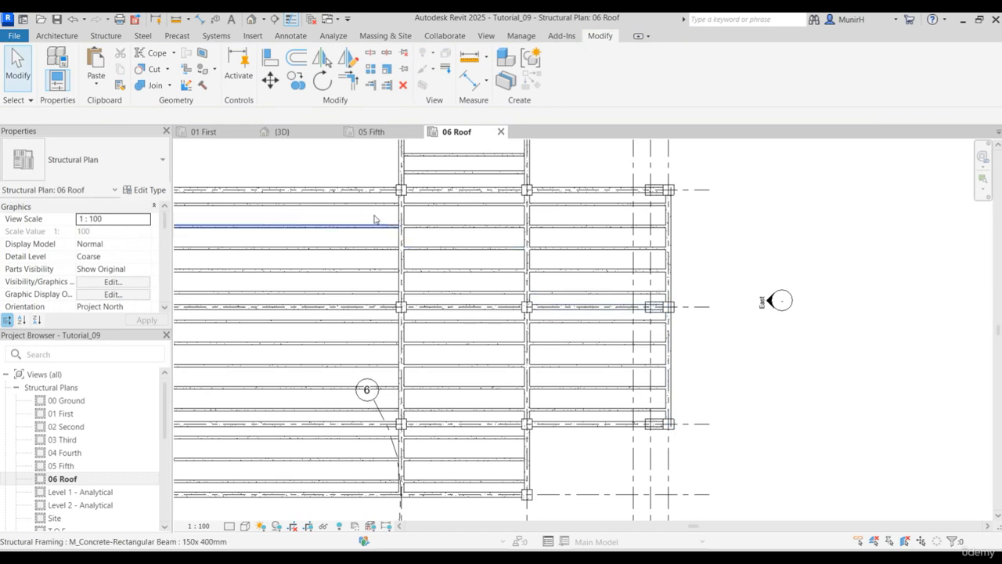
- Return the 3D view to its isometric home orientation and examine how the fifth-level and roof beam ends meet the sloped columns
left_click(266, 131)
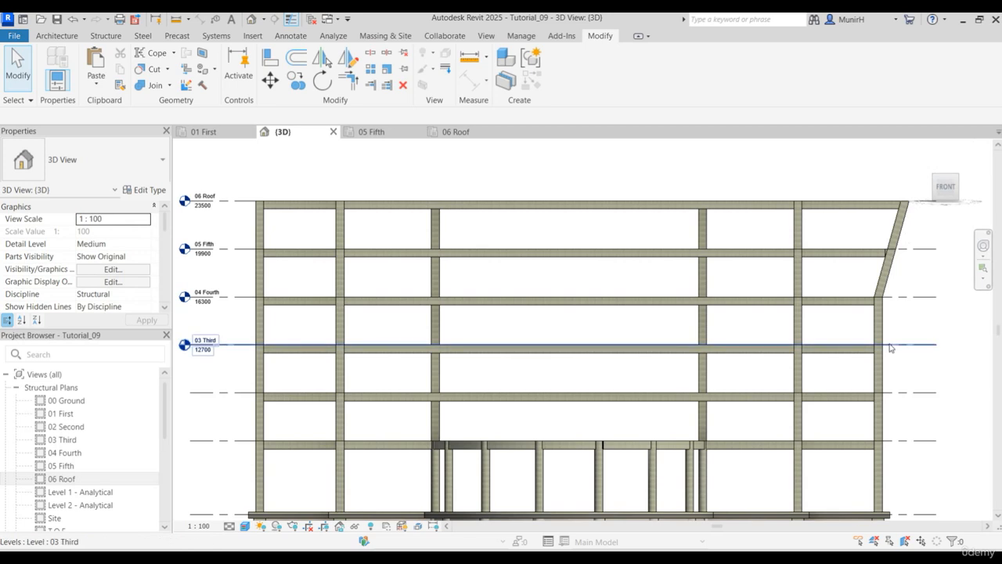
left_click(923, 150)
scroll(752, 365, "up", 5)
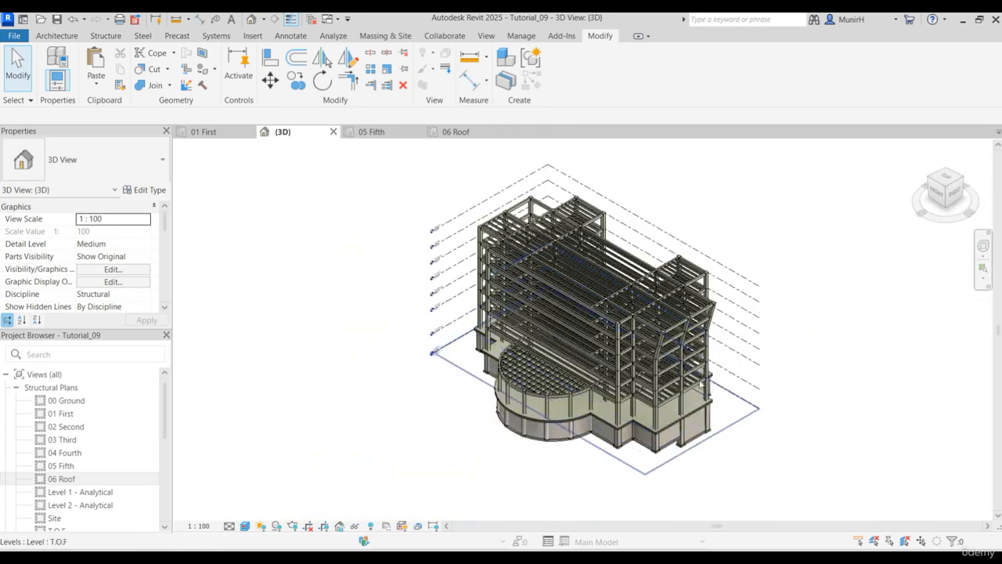
scroll(678, 361, "up", 3)
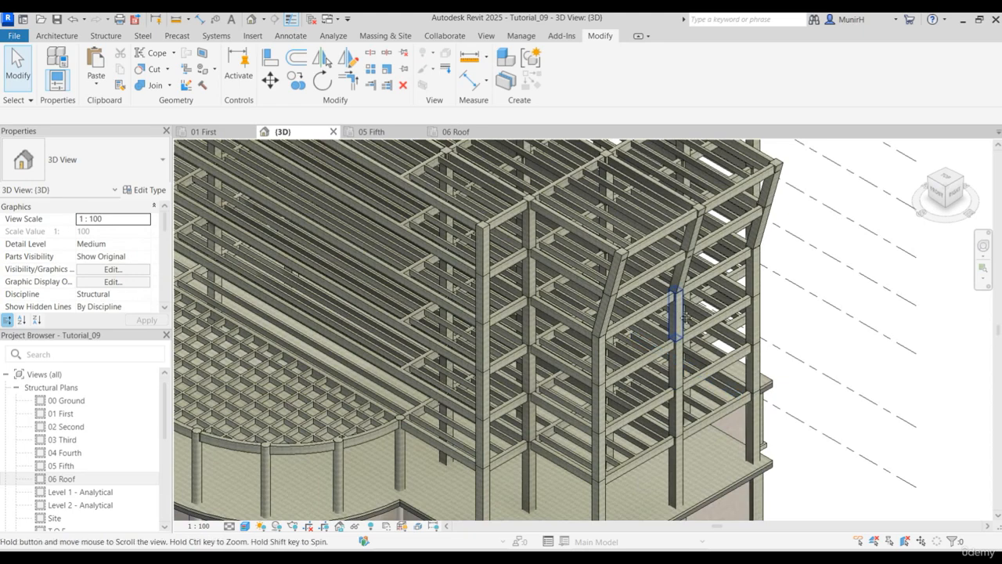
scroll(662, 359, "up", 2)
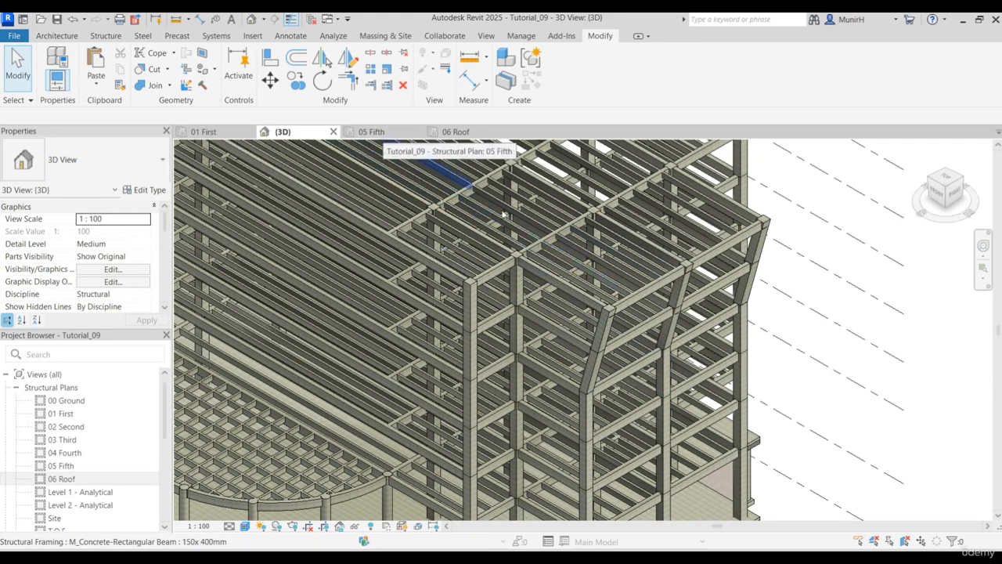
scroll(593, 382, "up", 4)
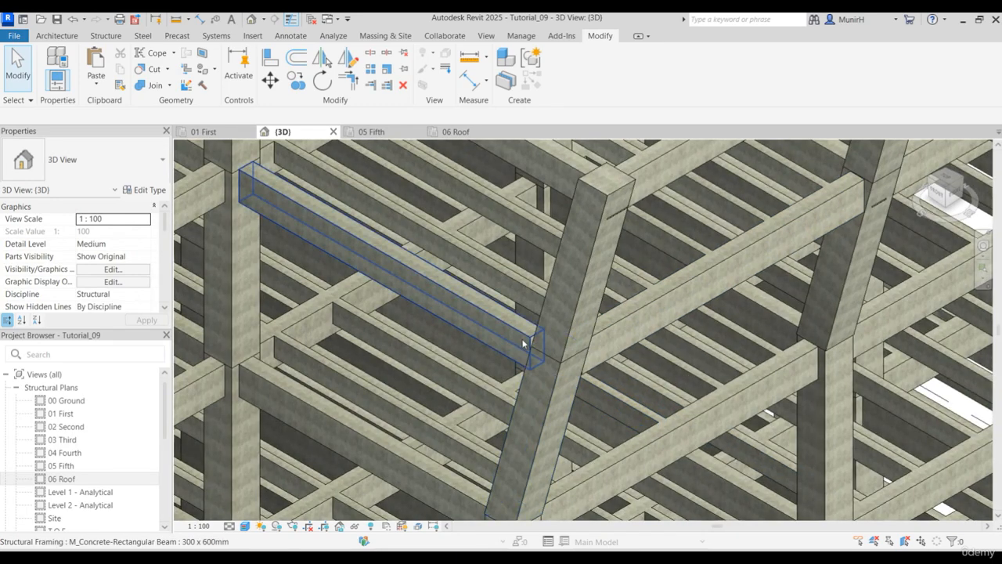
scroll(776, 287, "down", 3)
middle_click_drag(773, 296, 537, 458)
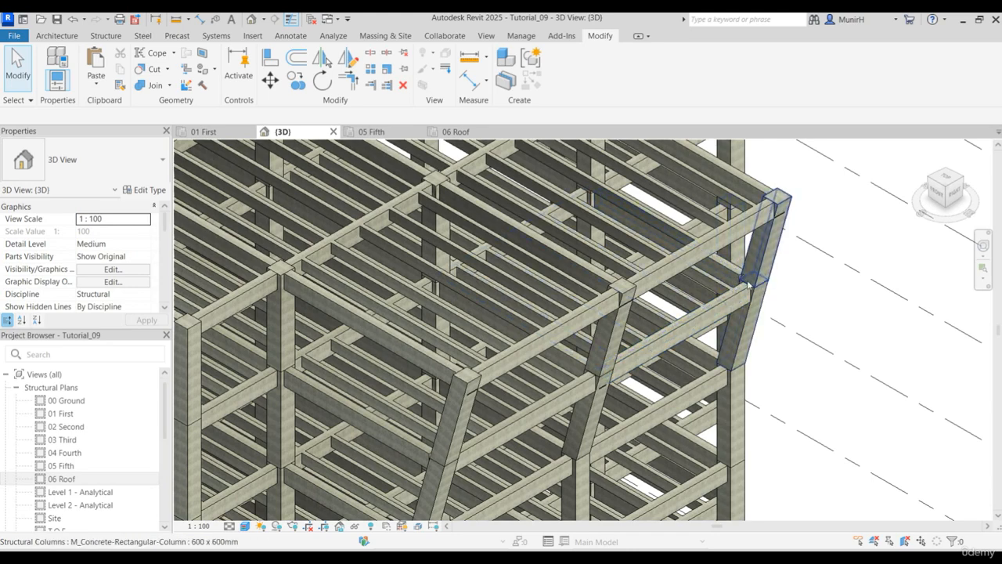
scroll(740, 300, "down", 2)
scroll(599, 387, "up", 5)
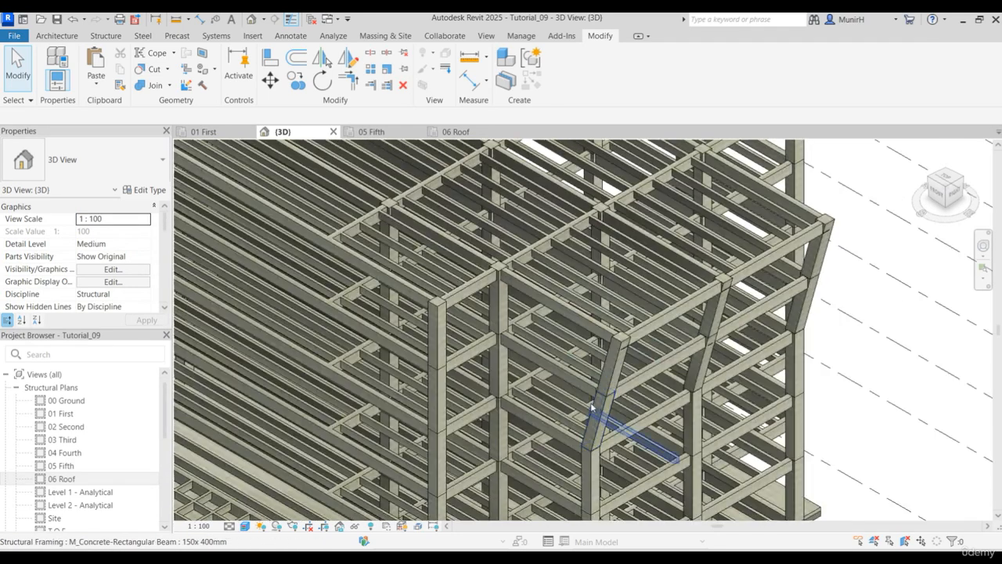
scroll(595, 395, "up", 3)
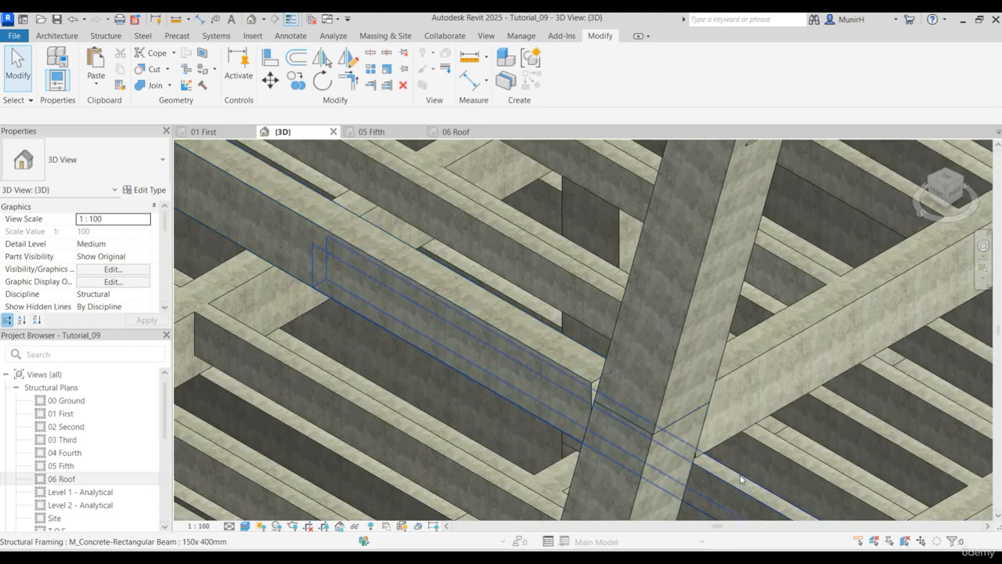
scroll(742, 481, "down", 8)
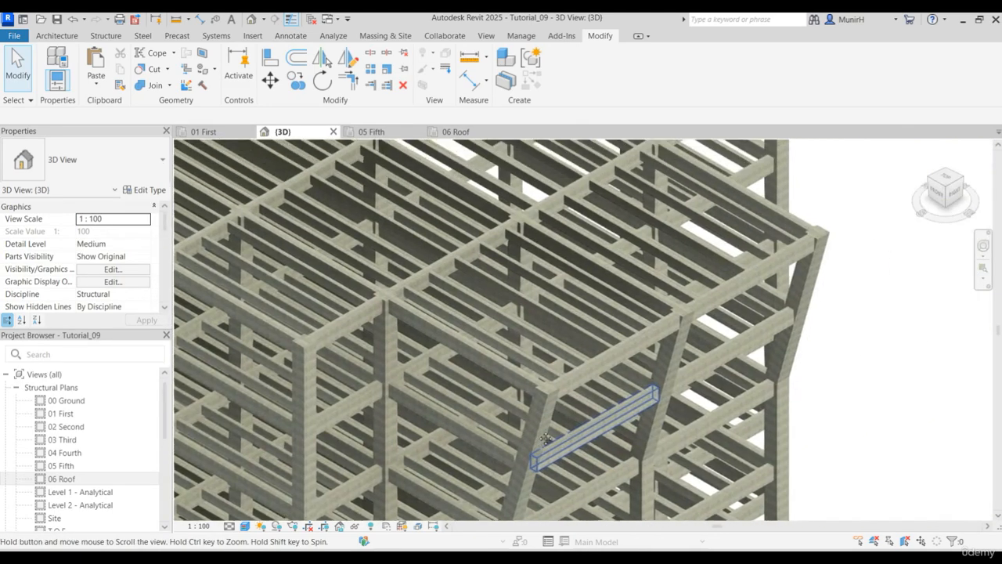
scroll(646, 325, "up", 3)
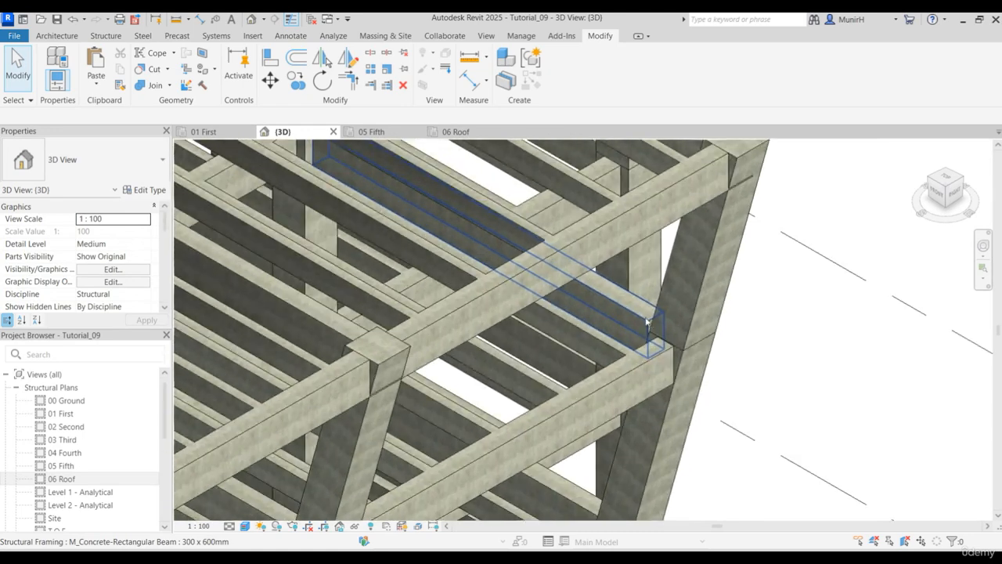
scroll(650, 329, "down", 5)
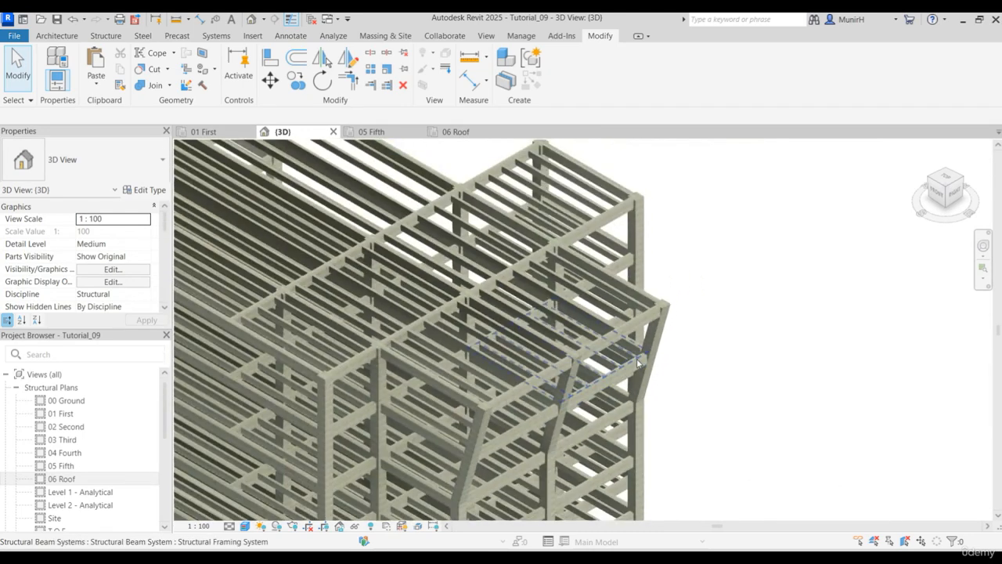
scroll(639, 363, "down", 1)
middle_click_drag(704, 379, 812, 338)
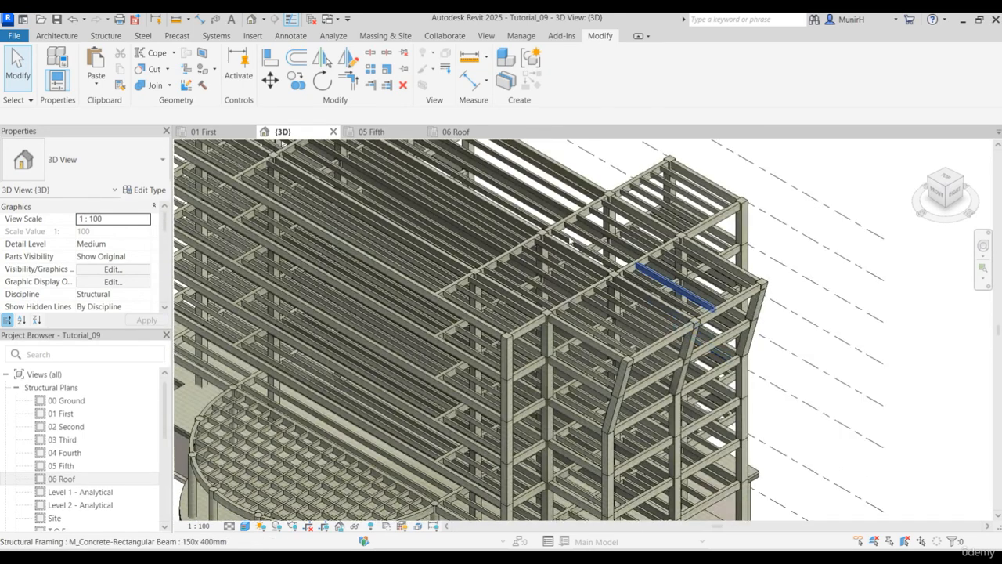
- In the 05 Fifth plan, stretch the lower end of the grid G edge beam past the lowest sloped column
left_click(393, 133)
scroll(615, 448, "up", 2)
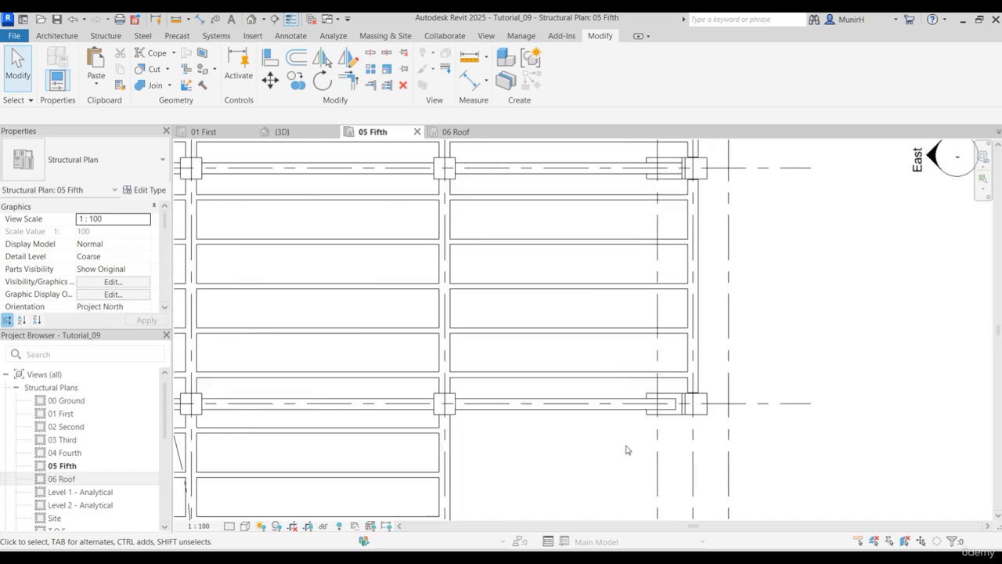
middle_click_drag(729, 416, 593, 439)
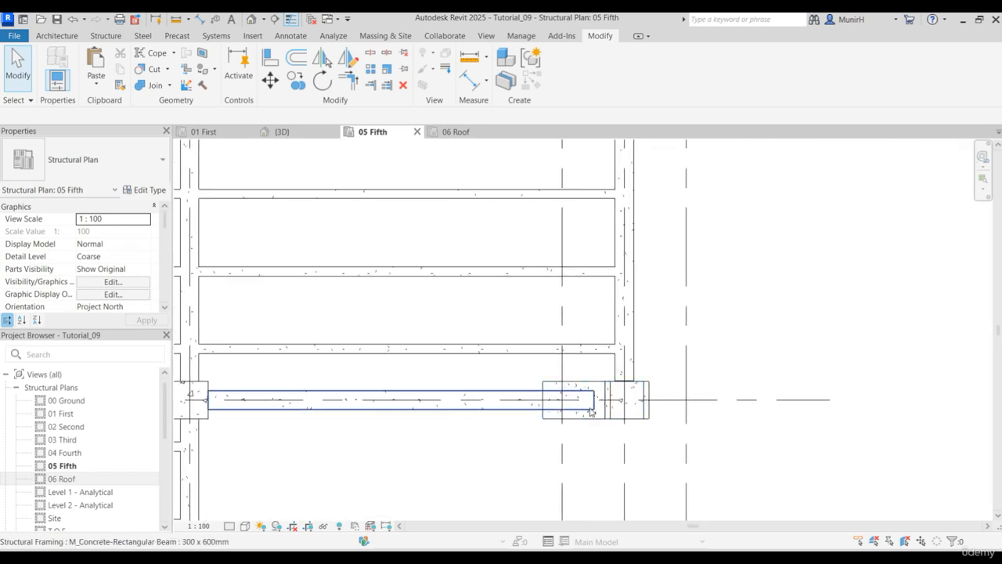
left_click(635, 360)
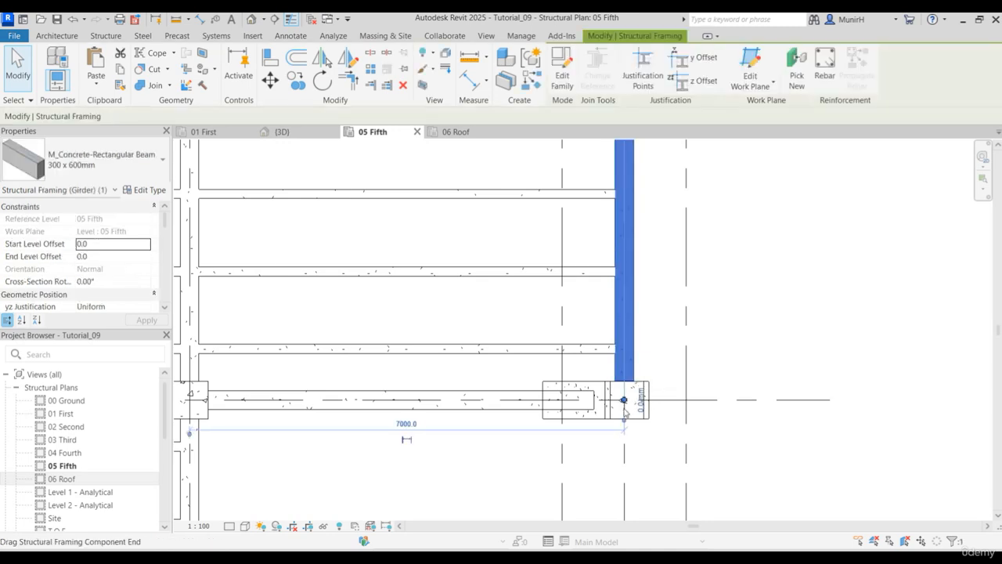
left_click_drag(624, 411, 624, 440)
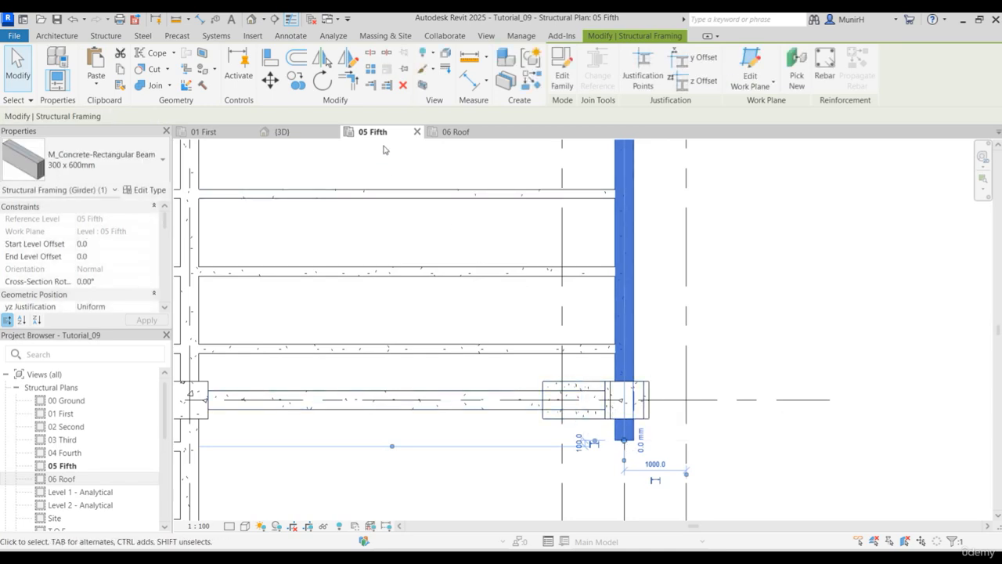
- Trim the stretched edge beam to the outer face of the lowest sloped column with Trim/Extend Single Element
left_click(373, 86)
scroll(693, 421, "up", 4)
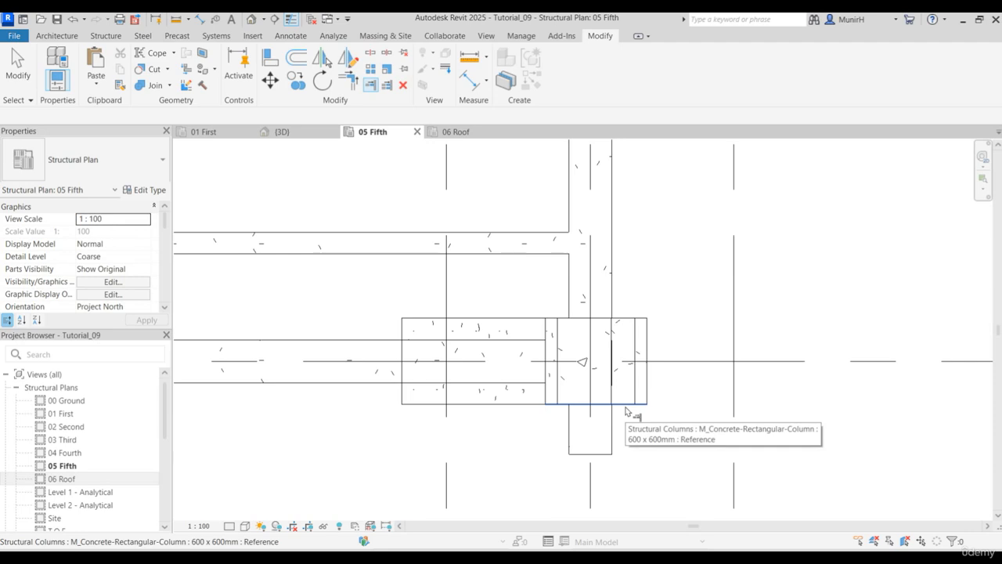
left_click(626, 408)
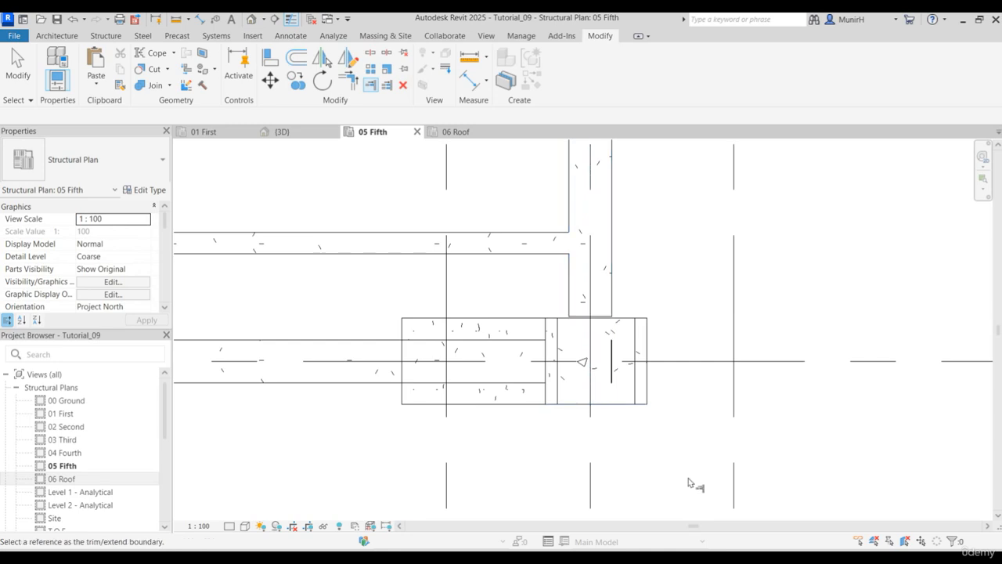
scroll(673, 296, "down", 3)
middle_click_drag(663, 280, 635, 495)
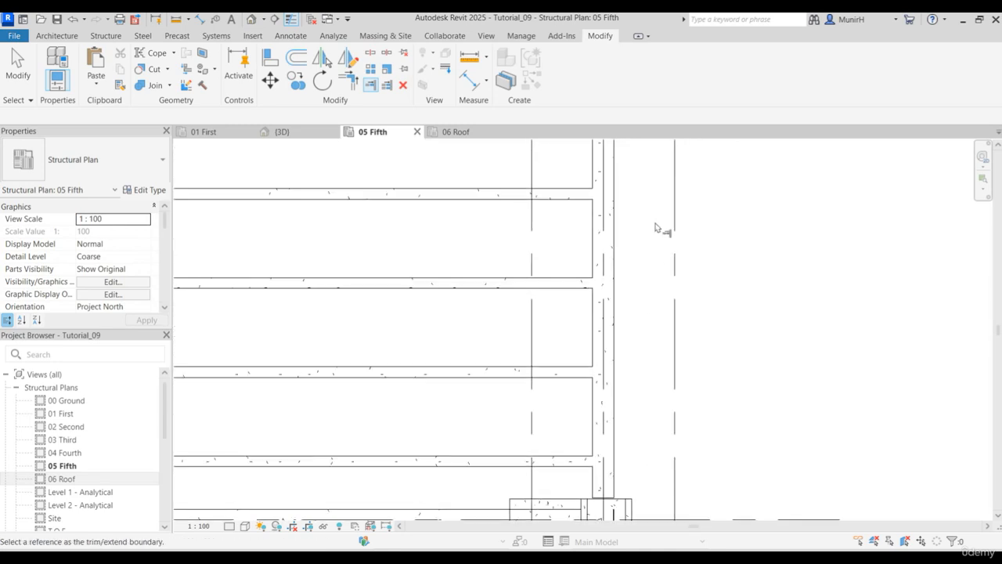
scroll(653, 241, "down", 3)
middle_click_drag(650, 235, 671, 352)
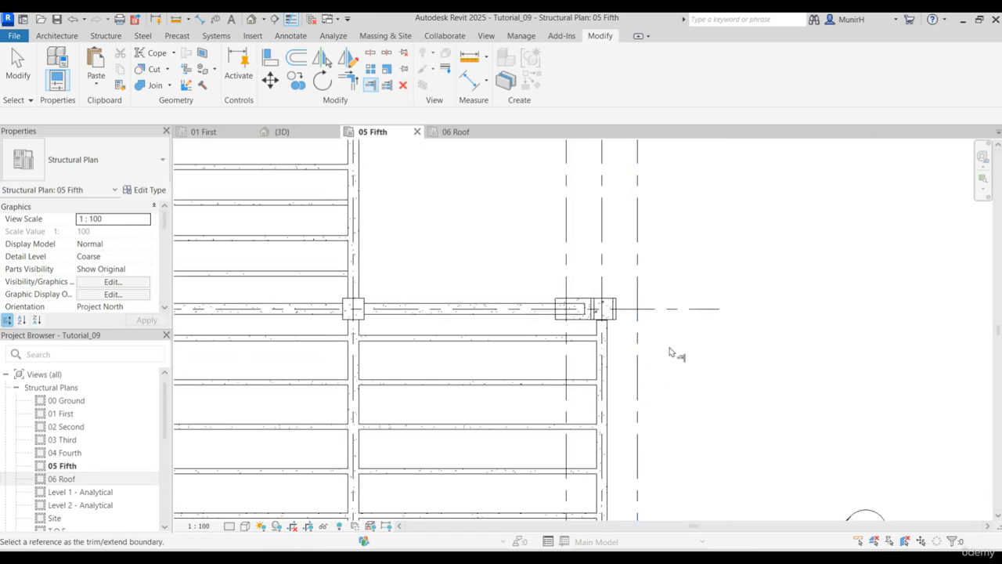
key("Escape")
- Stretch the upper end of the grid G edge beam beyond the uppermost sloped column and clear the selection
scroll(640, 330, "up", 4)
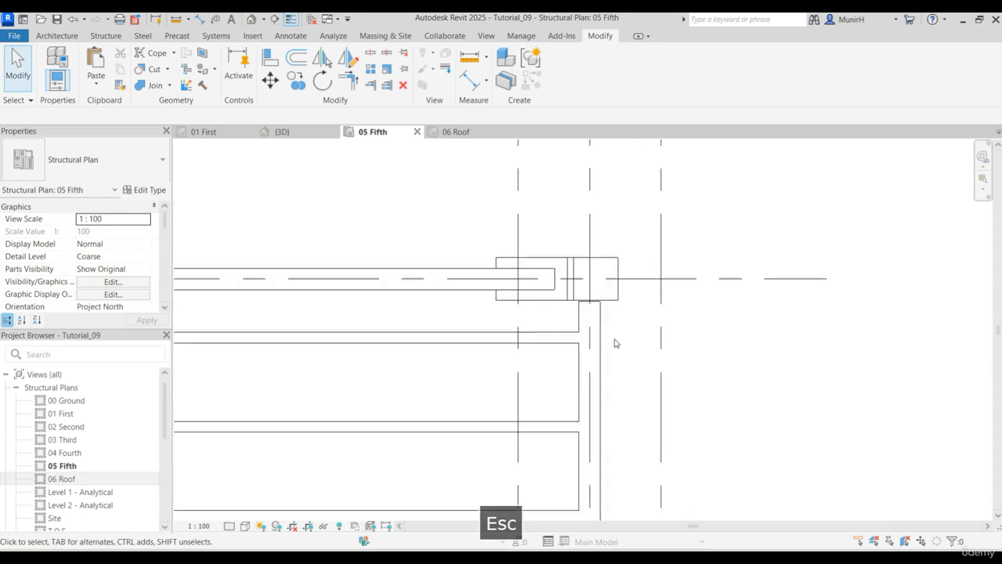
left_click(601, 336)
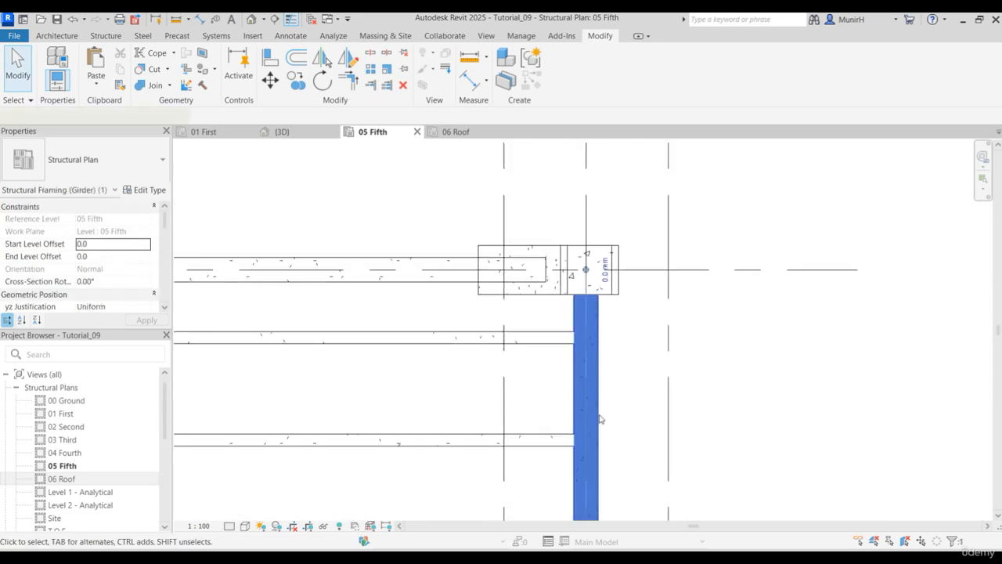
middle_click_drag(603, 274, 572, 392)
left_click_drag(553, 388, 554, 332)
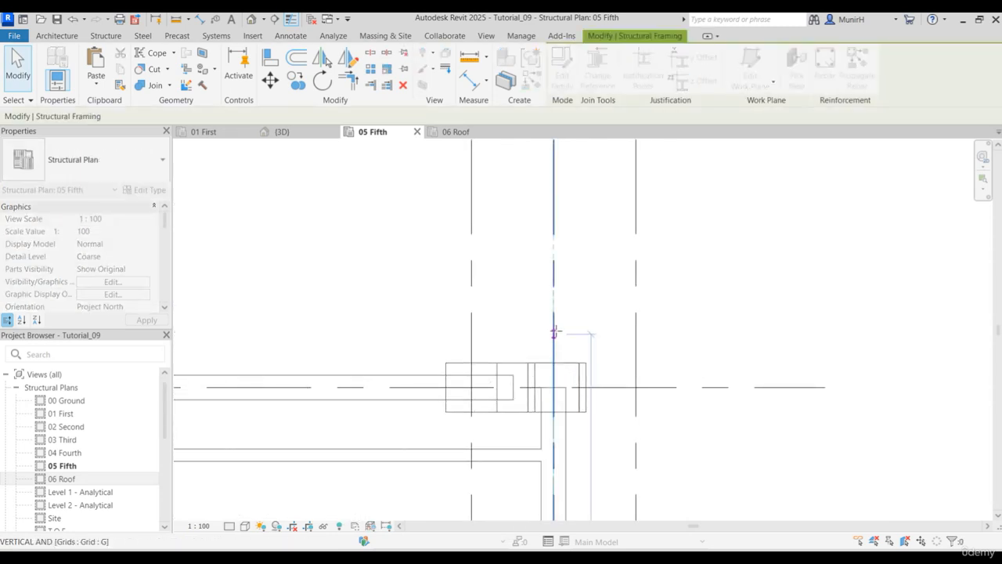
left_click(604, 284)
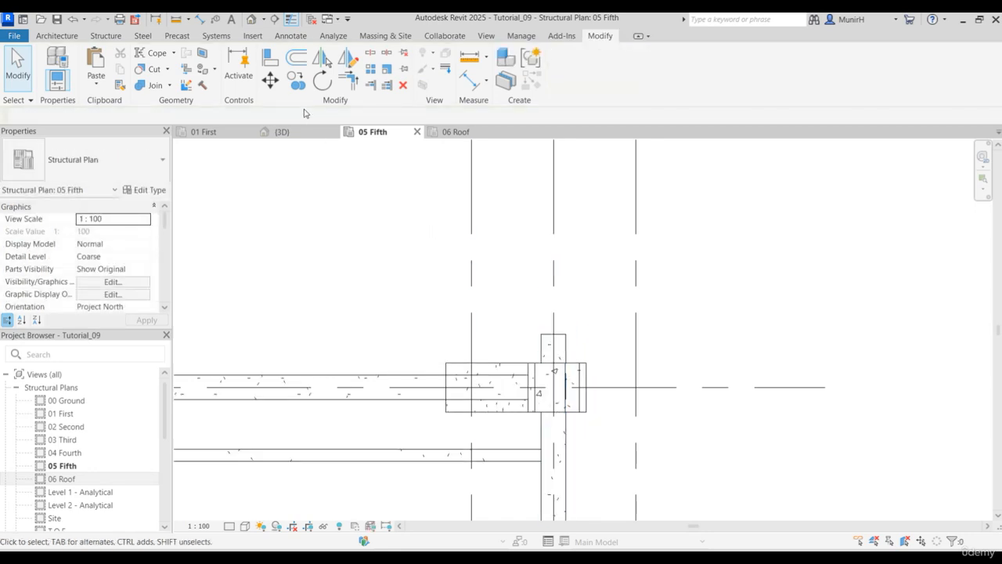
- Trim the upper end of the grid G edge beam to the outer face of the uppermost sloped column with Trim/Extend Single Element
left_click(370, 85)
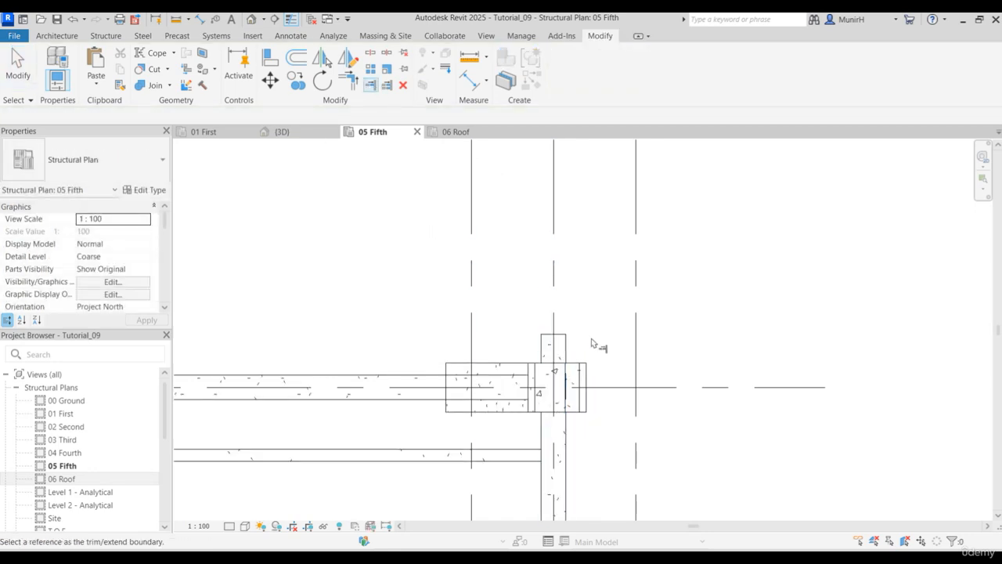
left_click(578, 363)
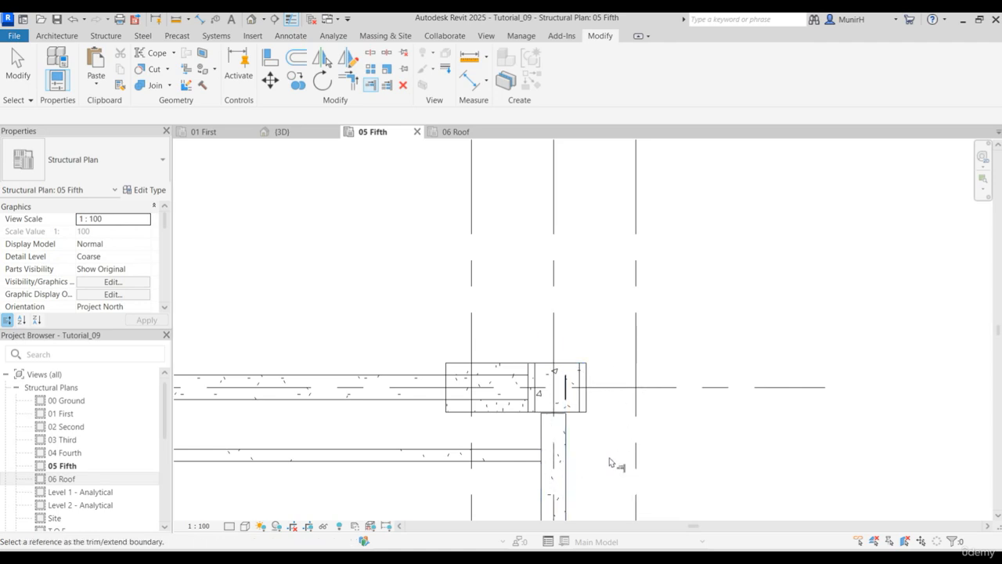
key("Escape")
- In the 3D view, examine the edge beam connections at the sloped columns and the framing of the whole building
left_click(279, 132)
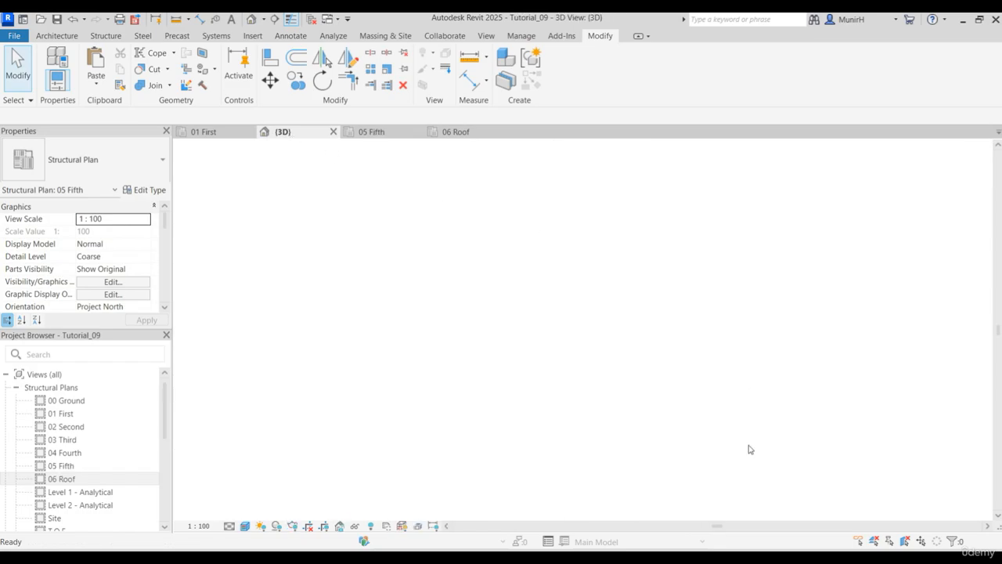
scroll(689, 468, "up", 5)
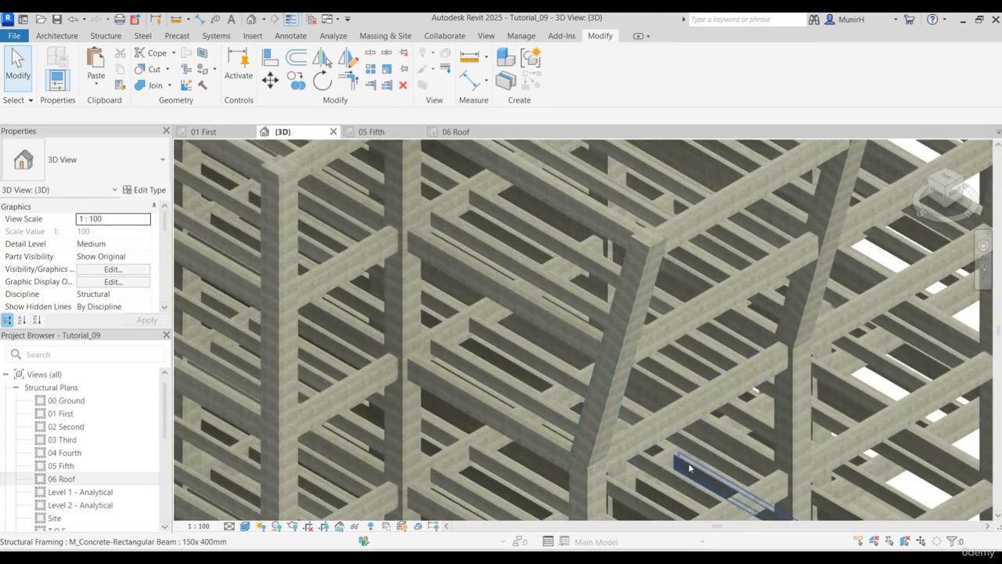
scroll(573, 318, "up", 6)
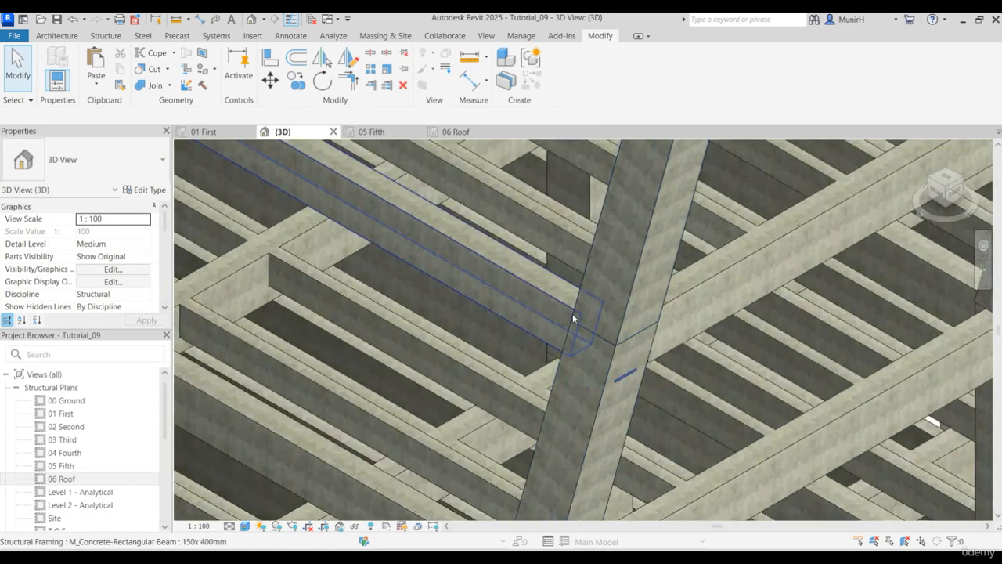
scroll(573, 319, "down", 6)
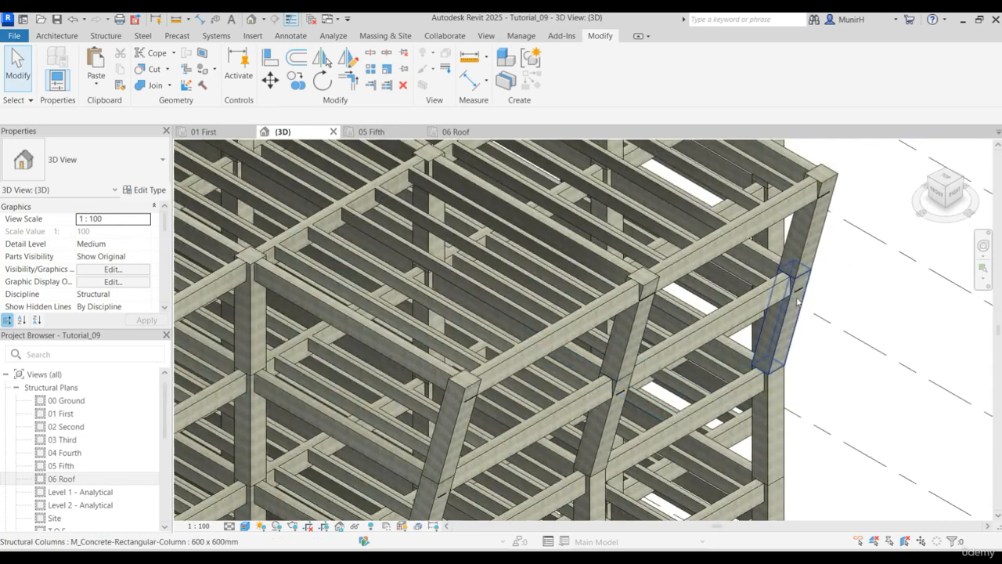
scroll(855, 301, "down", 8)
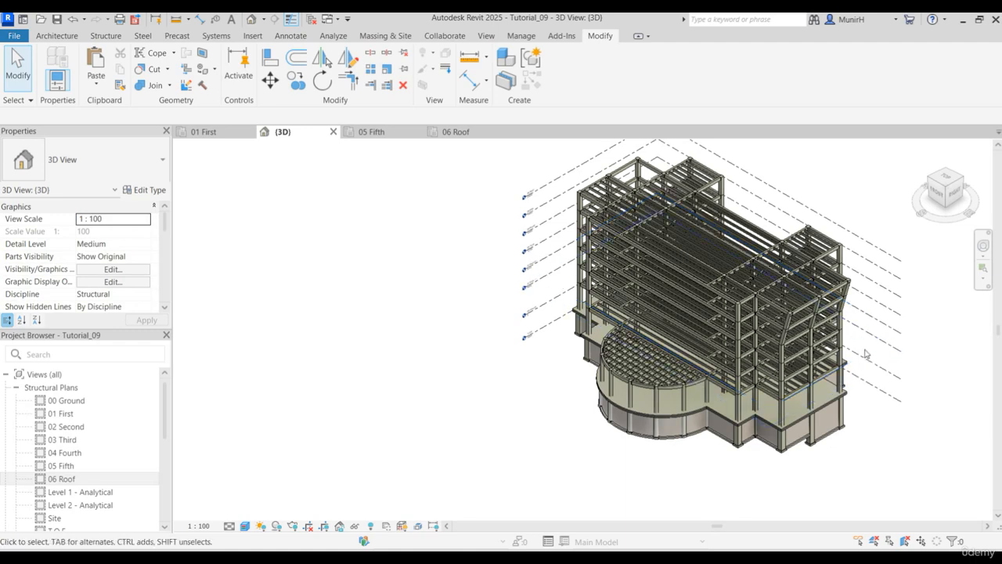
middle_click_drag(873, 366, 711, 391)
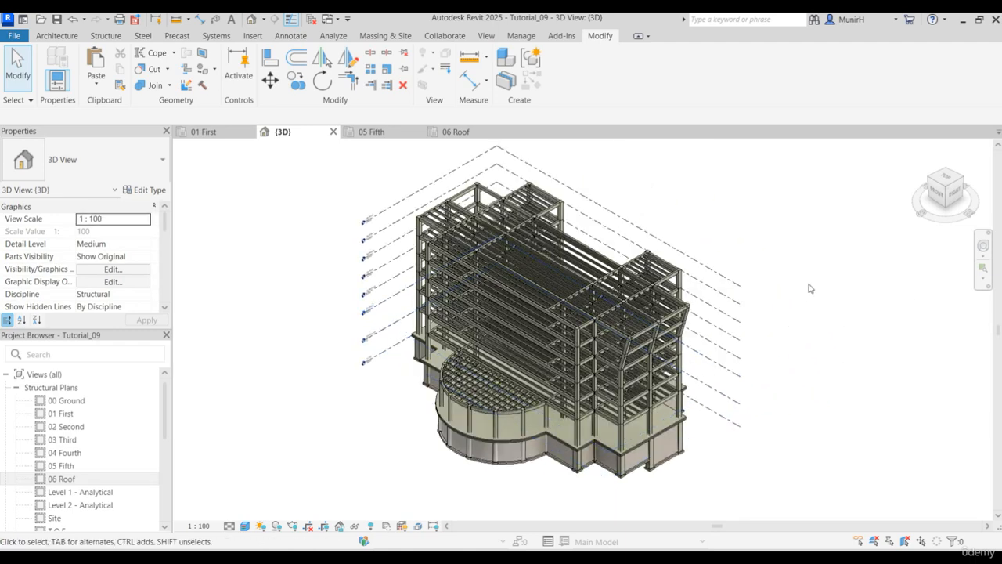